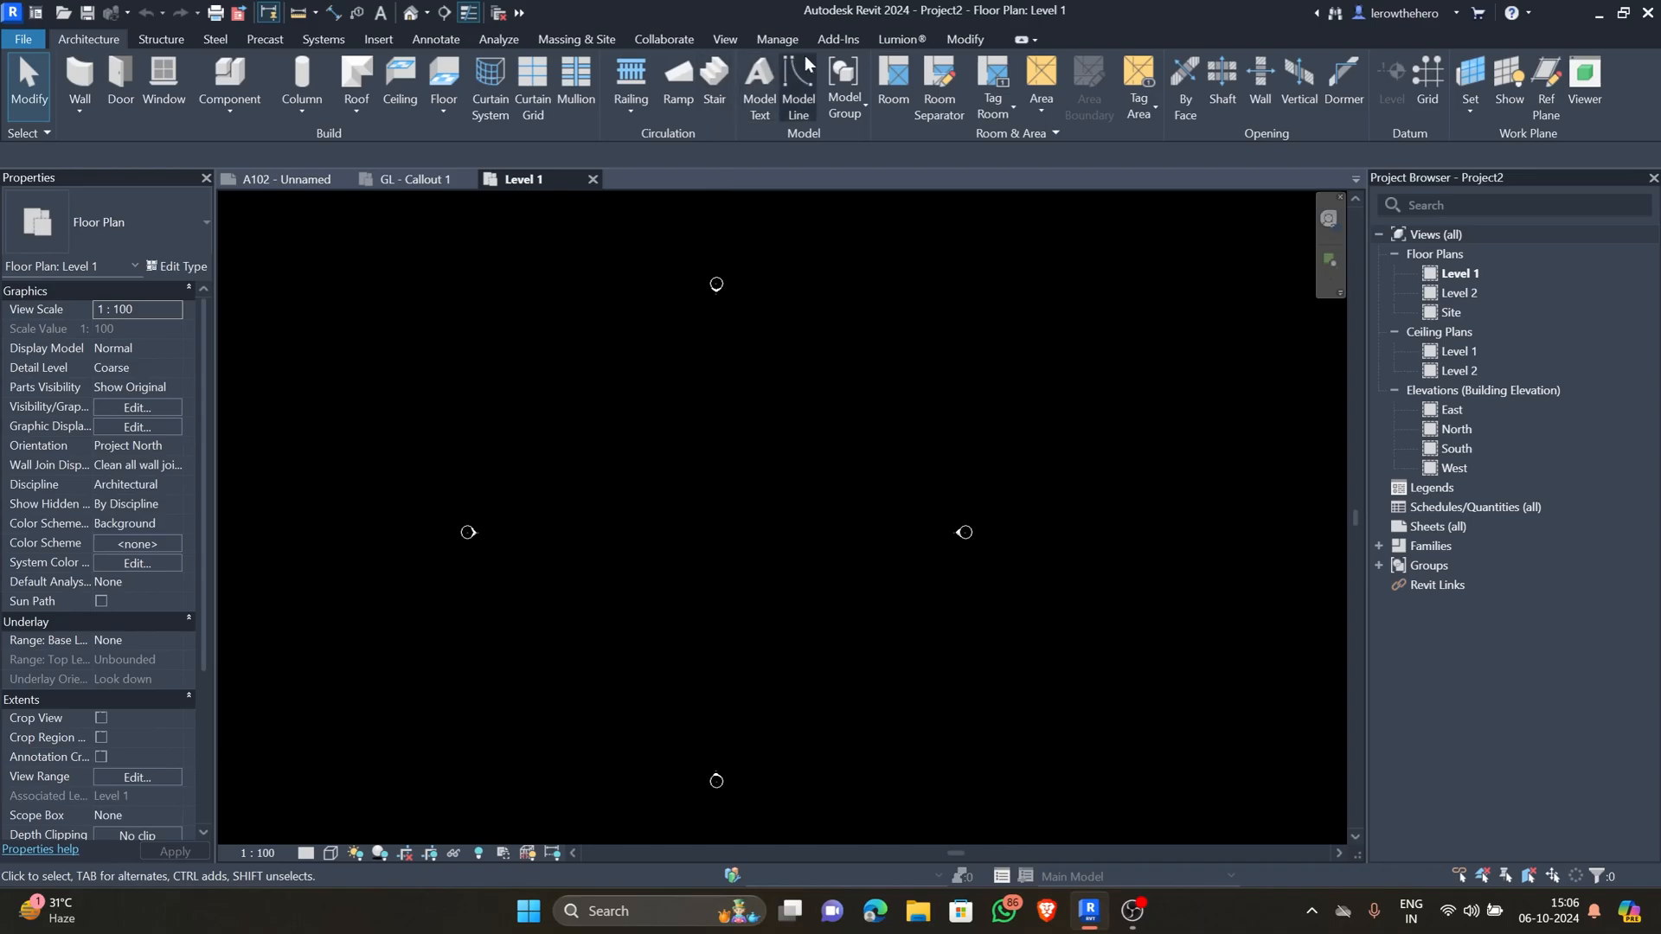
- Open the Material Browser and enlarge it, widening the property pane beside the material list
left_click(776, 40)
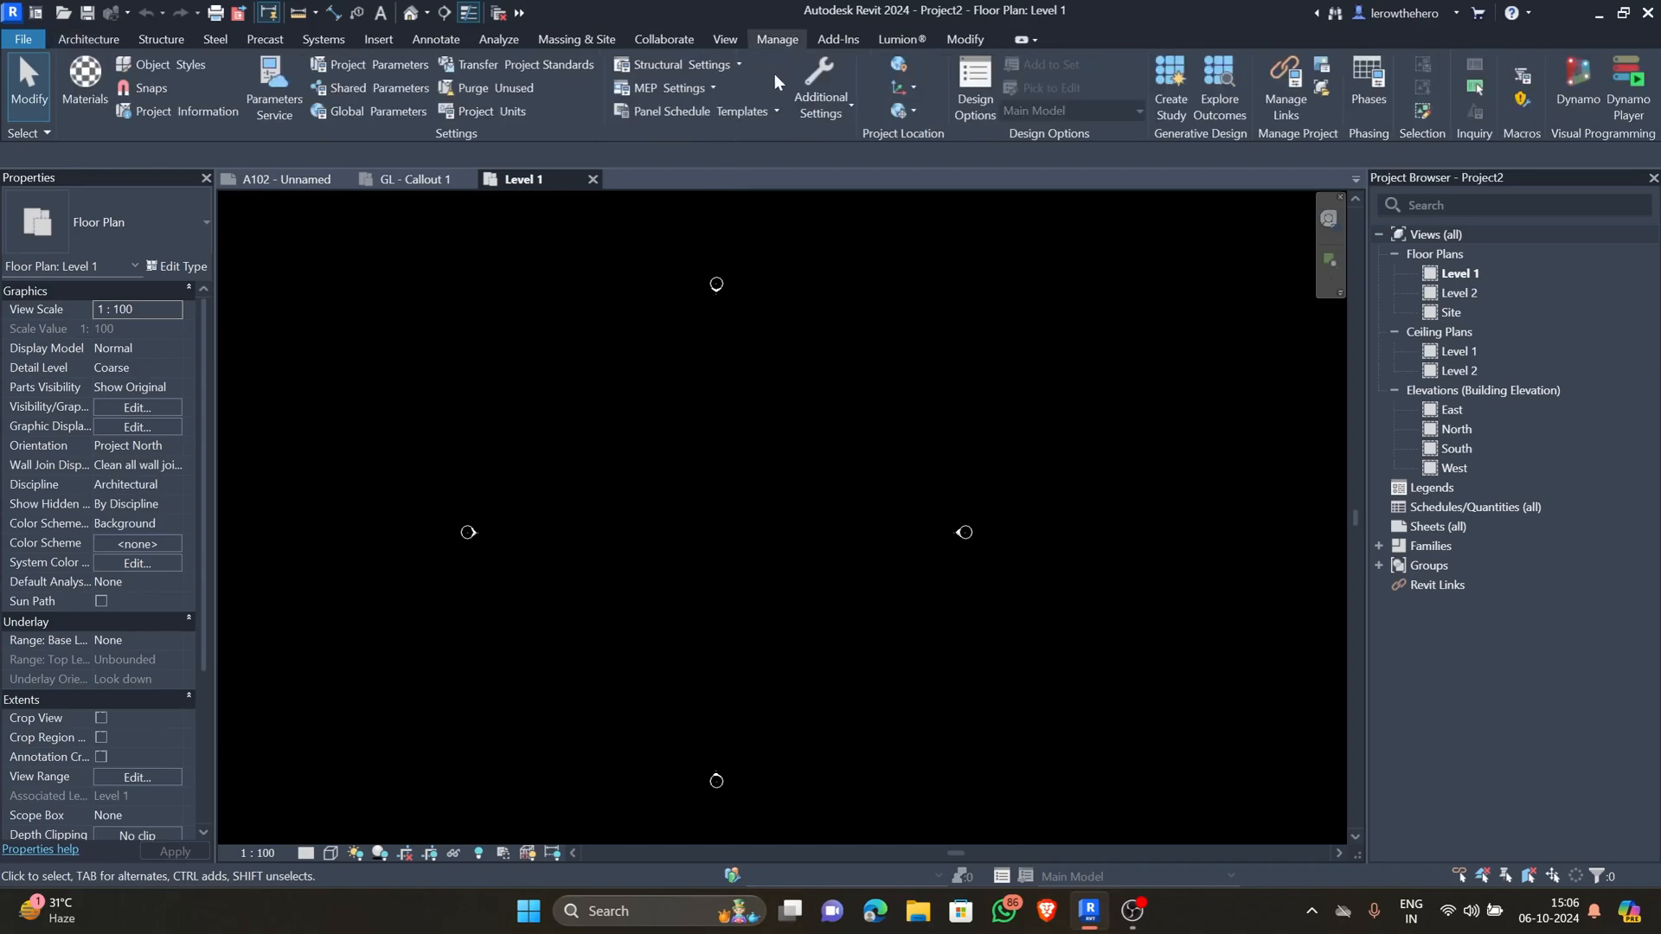
left_click(85, 84)
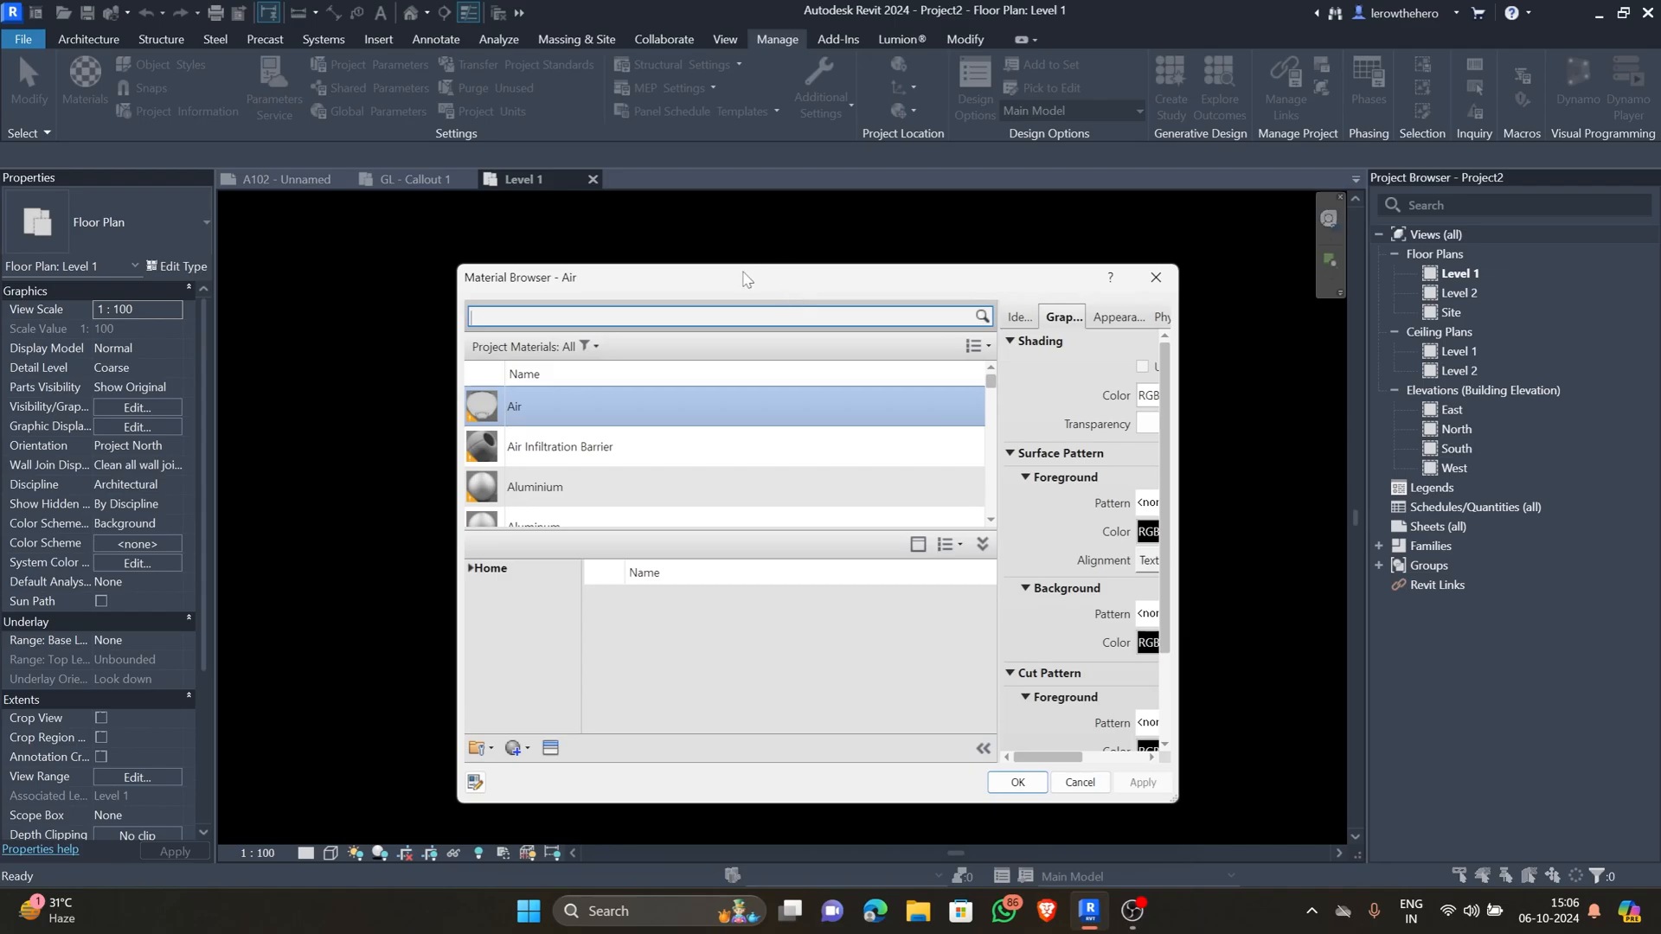
left_click_drag(745, 279, 618, 216)
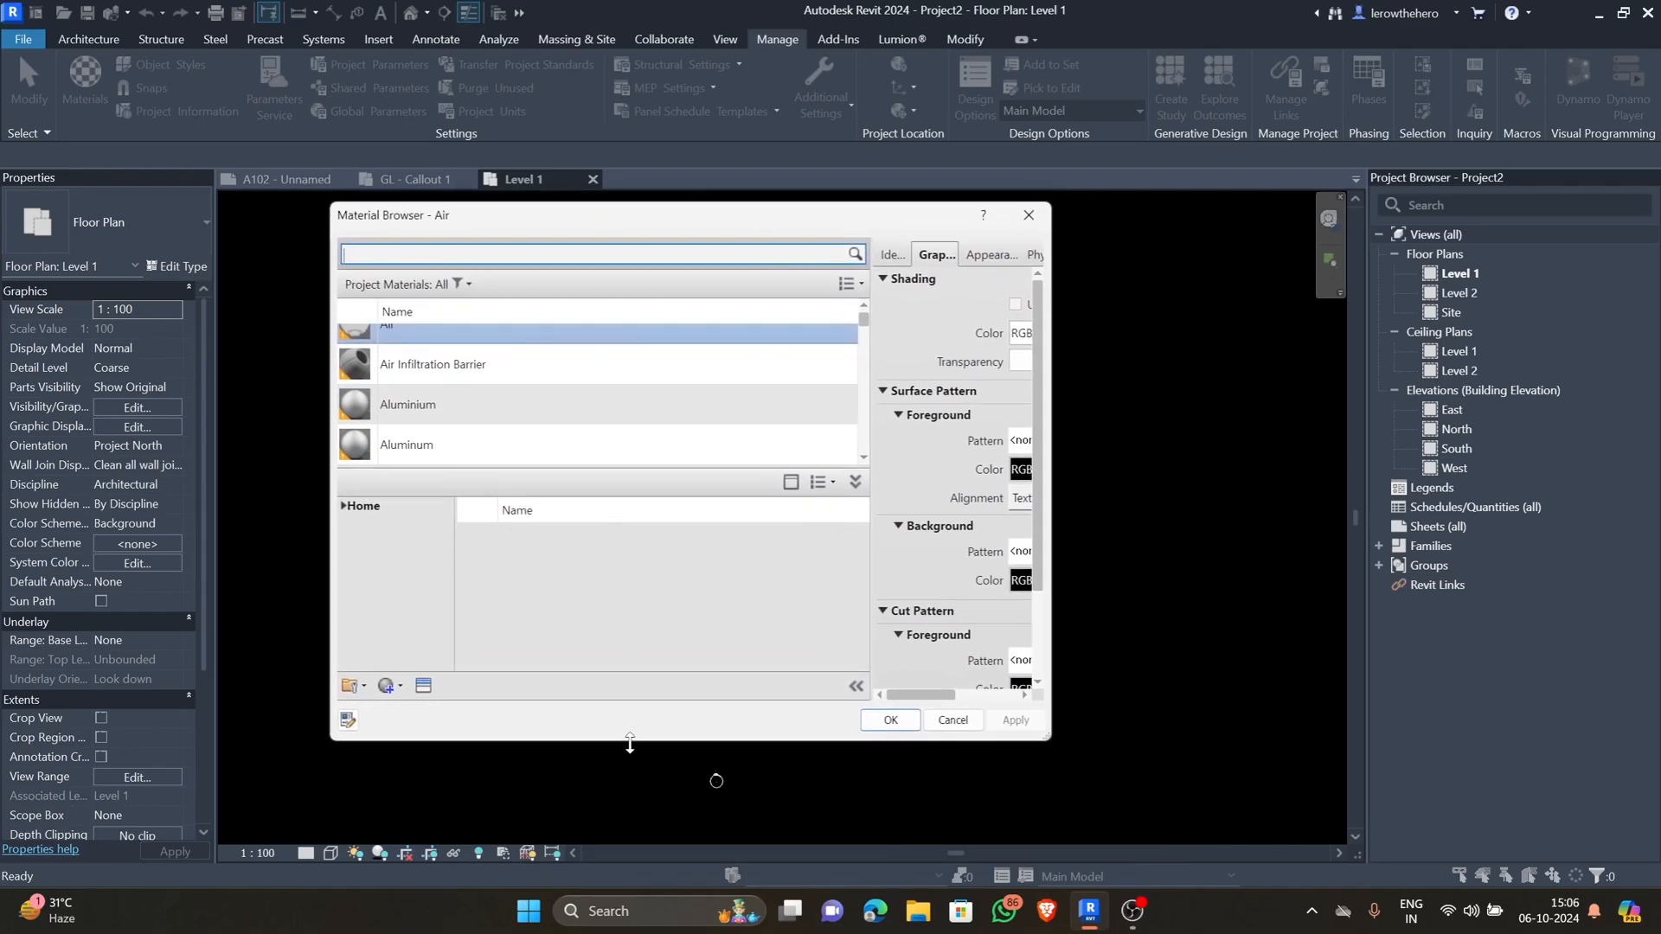
left_click_drag(629, 742, 634, 770)
left_click_drag(1051, 769, 1231, 785)
left_click_drag(1008, 481, 736, 479)
scroll(503, 385, "down", 1)
scroll(482, 373, "up", 1)
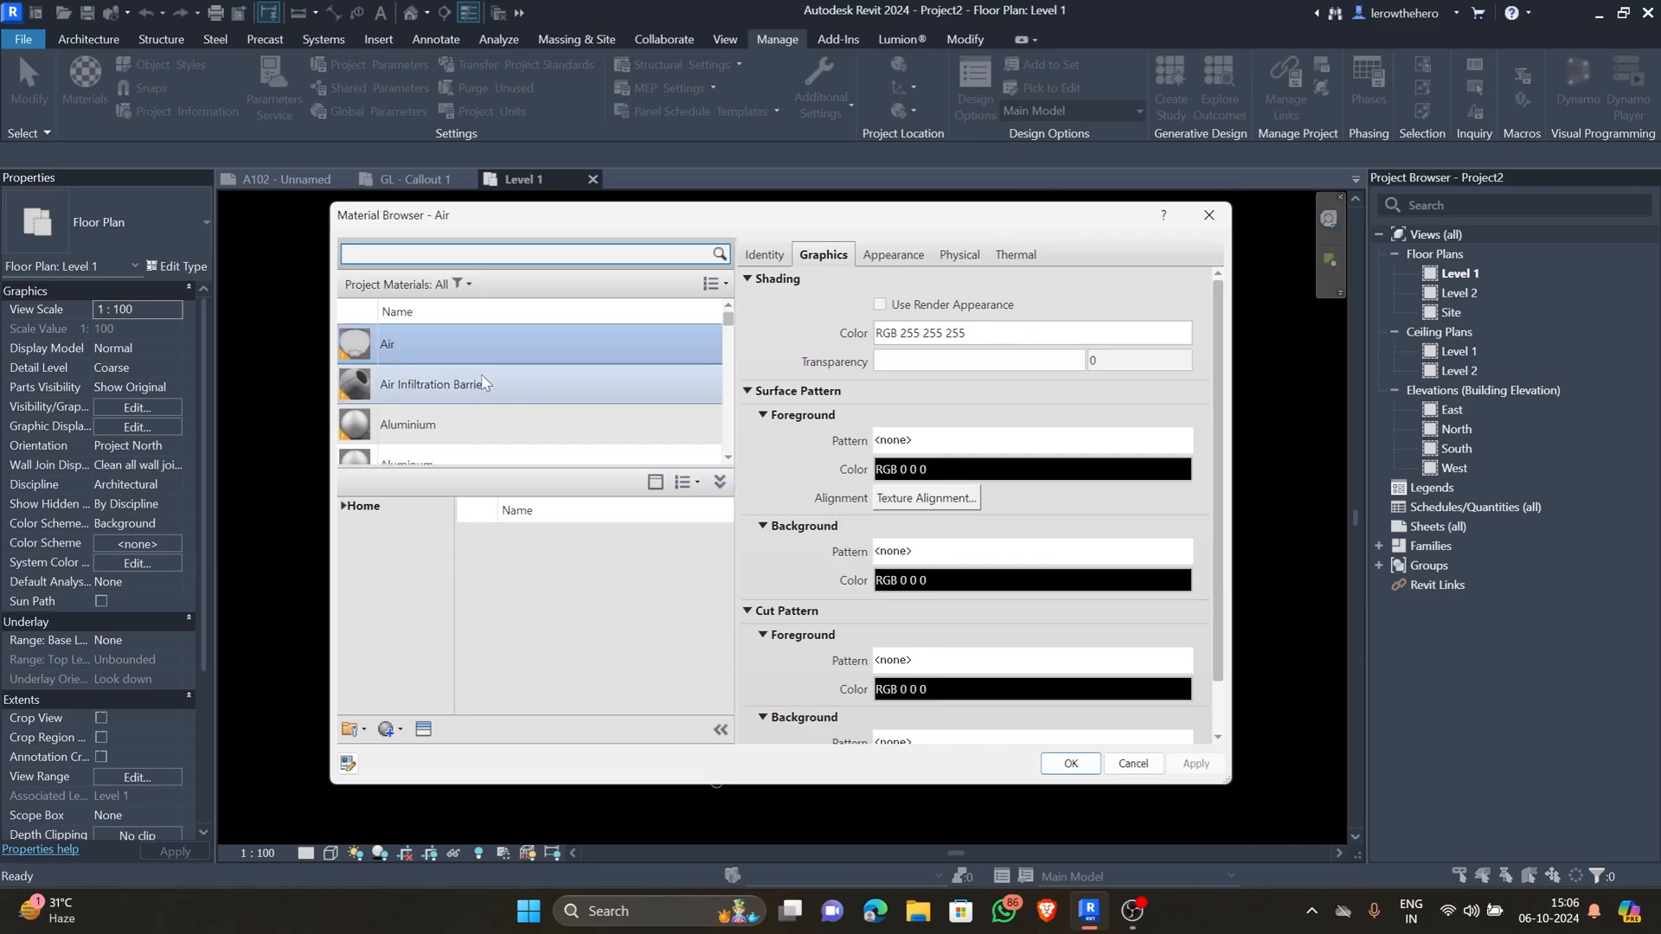
scroll(482, 404, "down", 2)
scroll(475, 406, "up", 2)
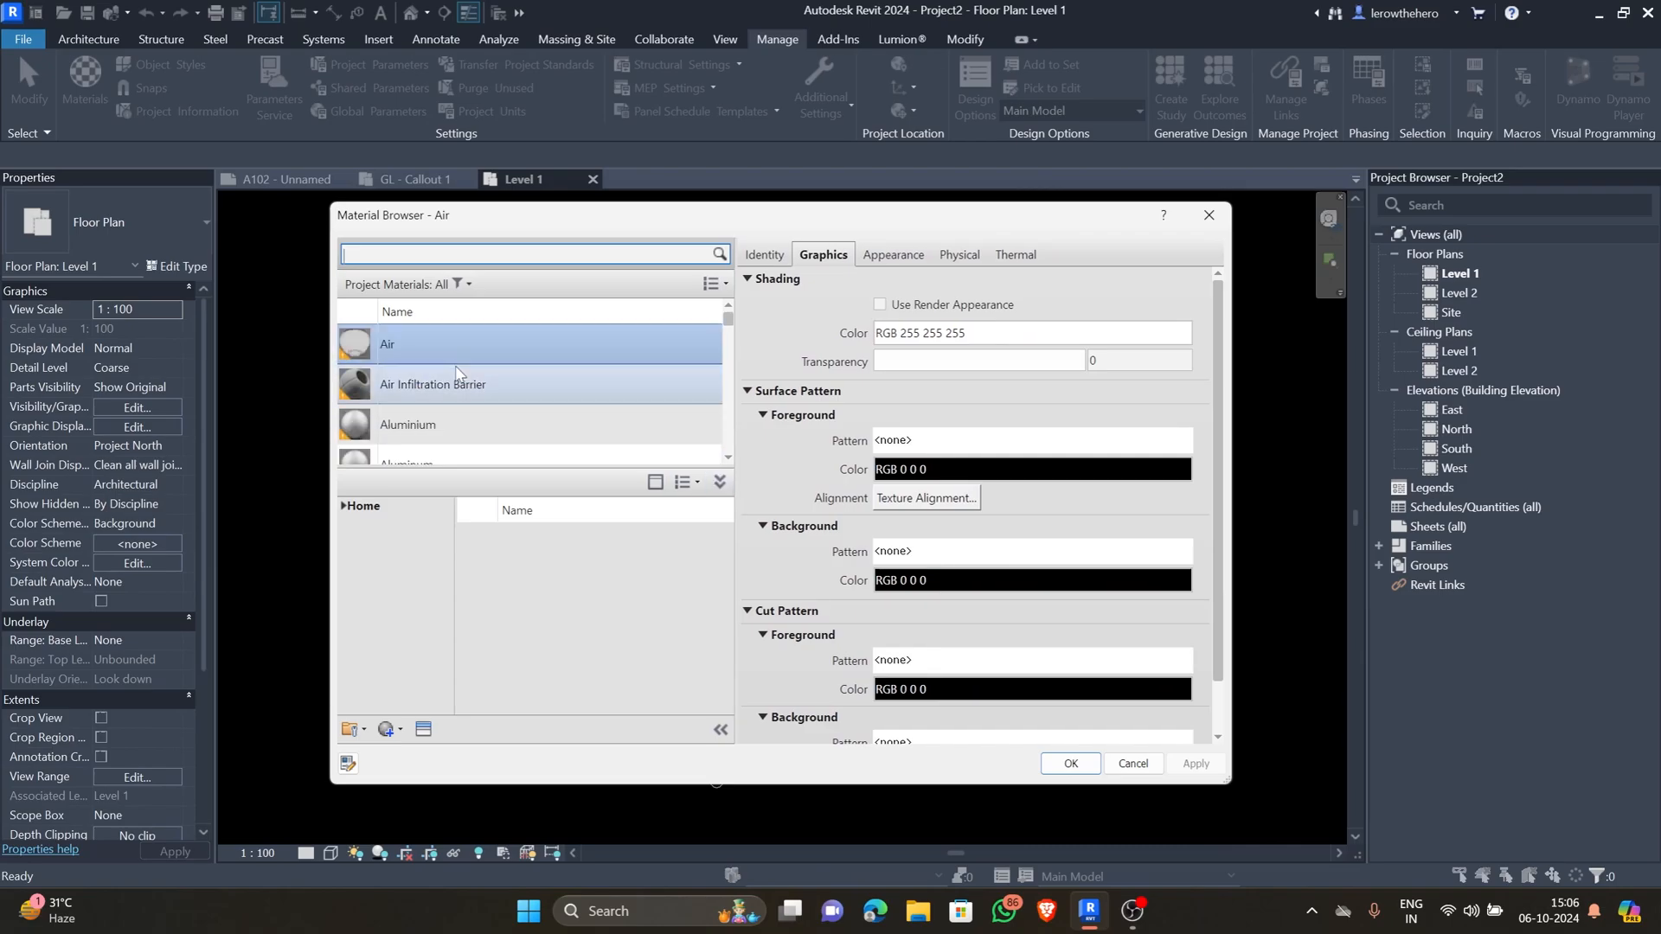
- Select the Aluminium material and examine its identity name, description and available class options
left_click(467, 427)
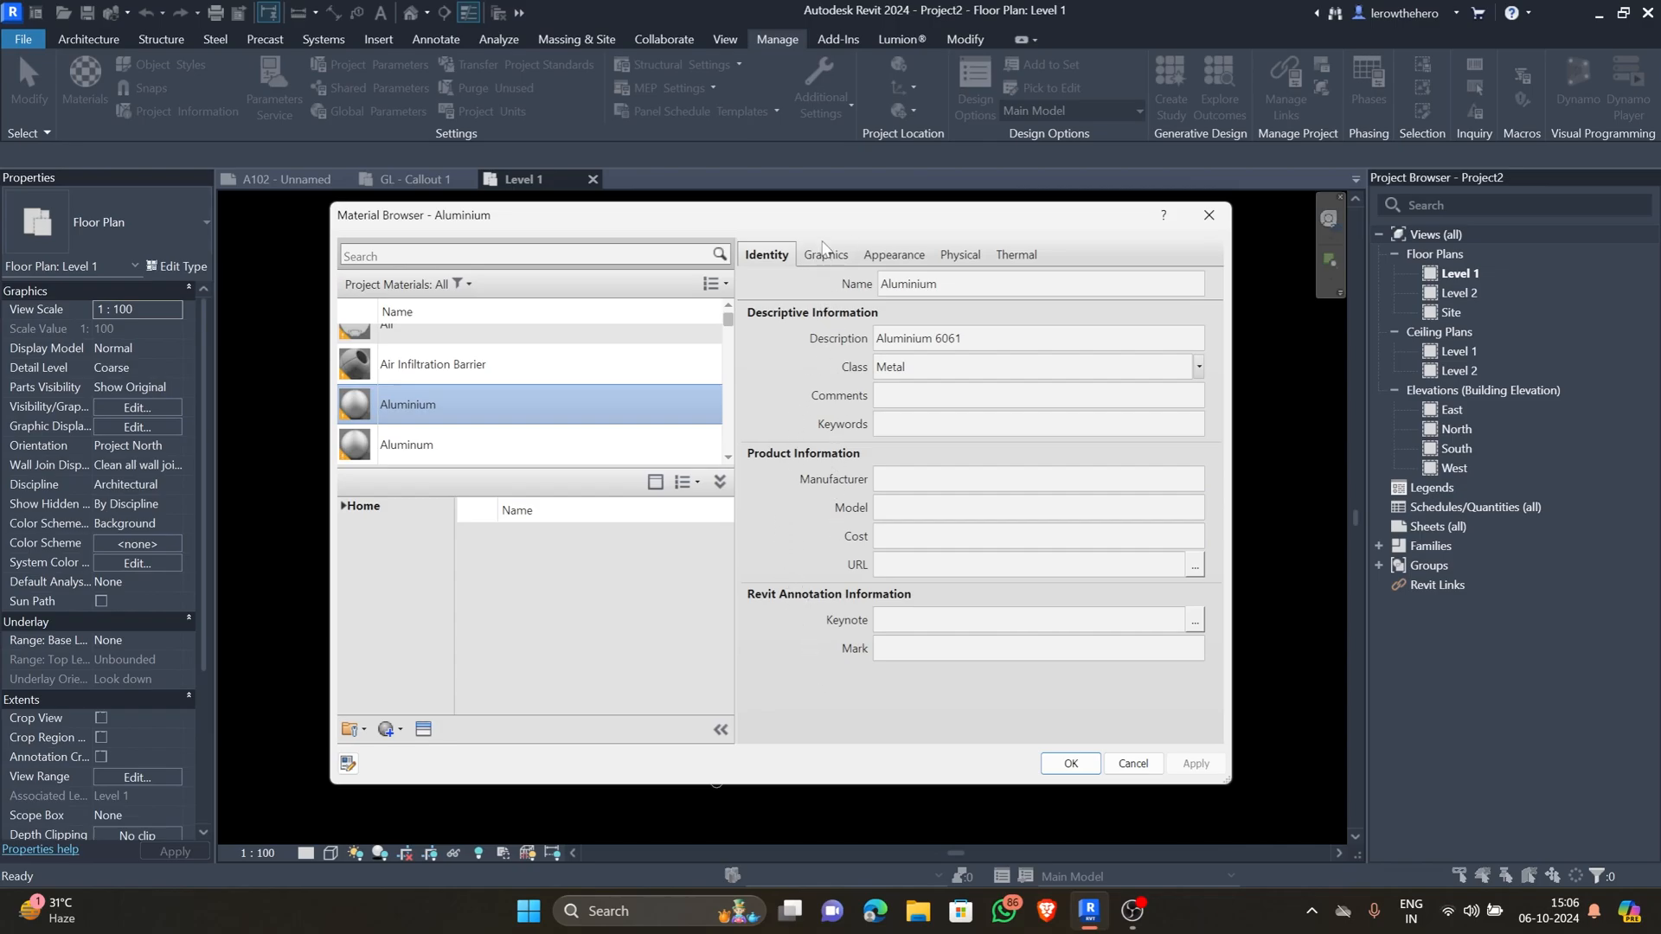
double_click(965, 290)
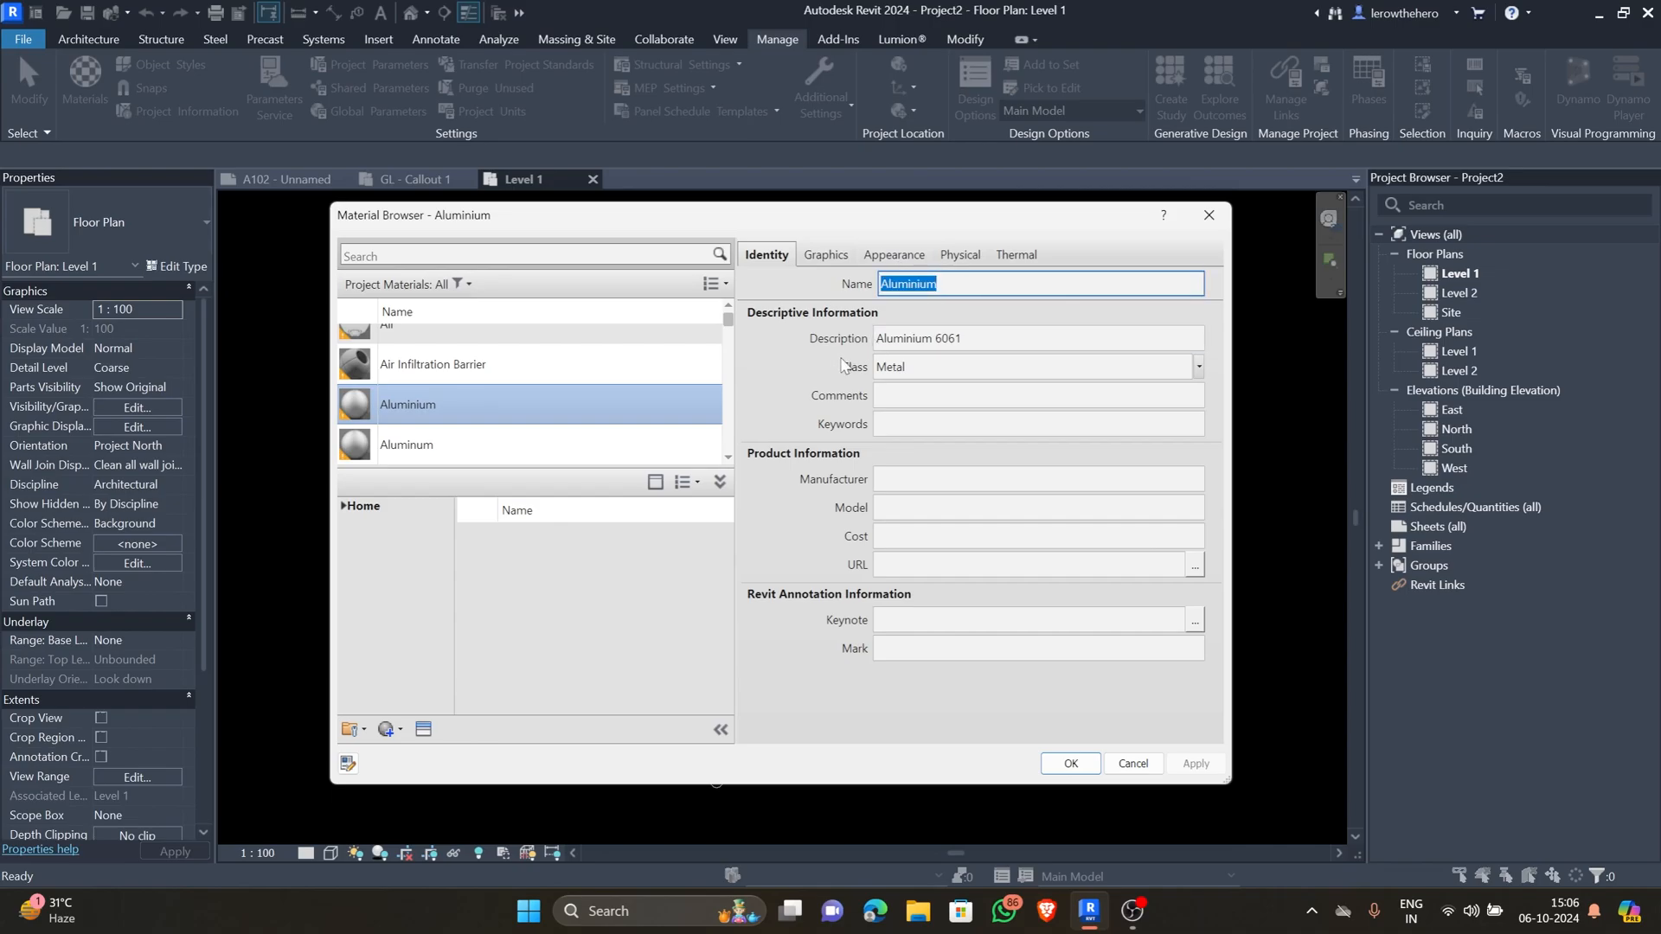
left_click(1009, 341)
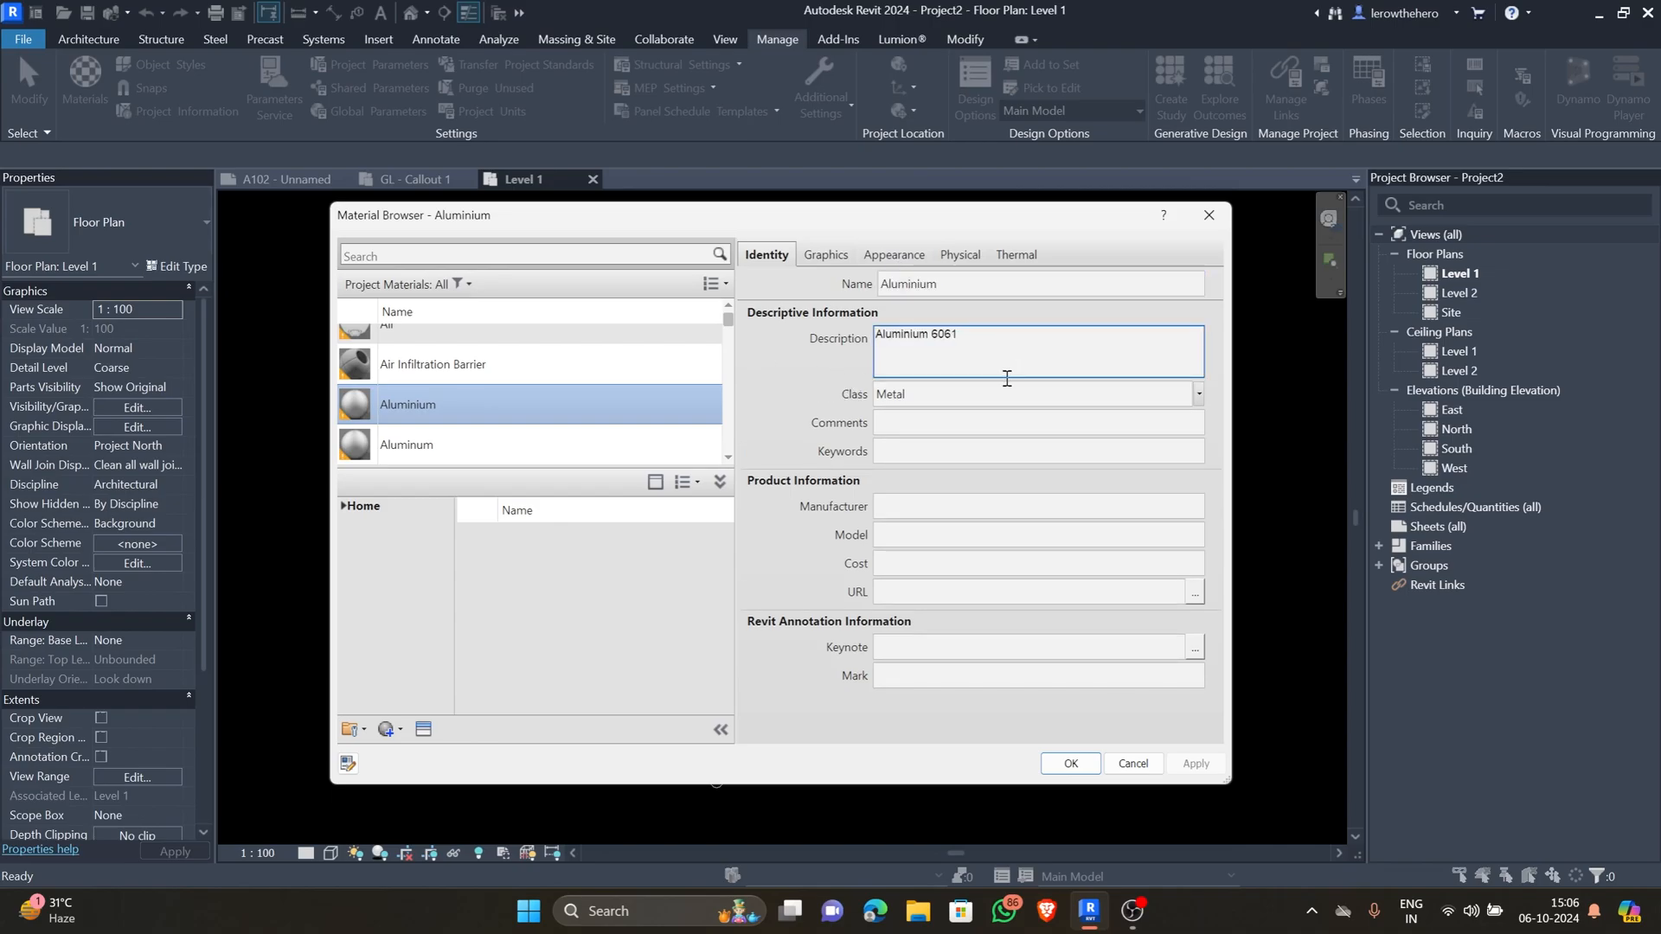
left_click(791, 382)
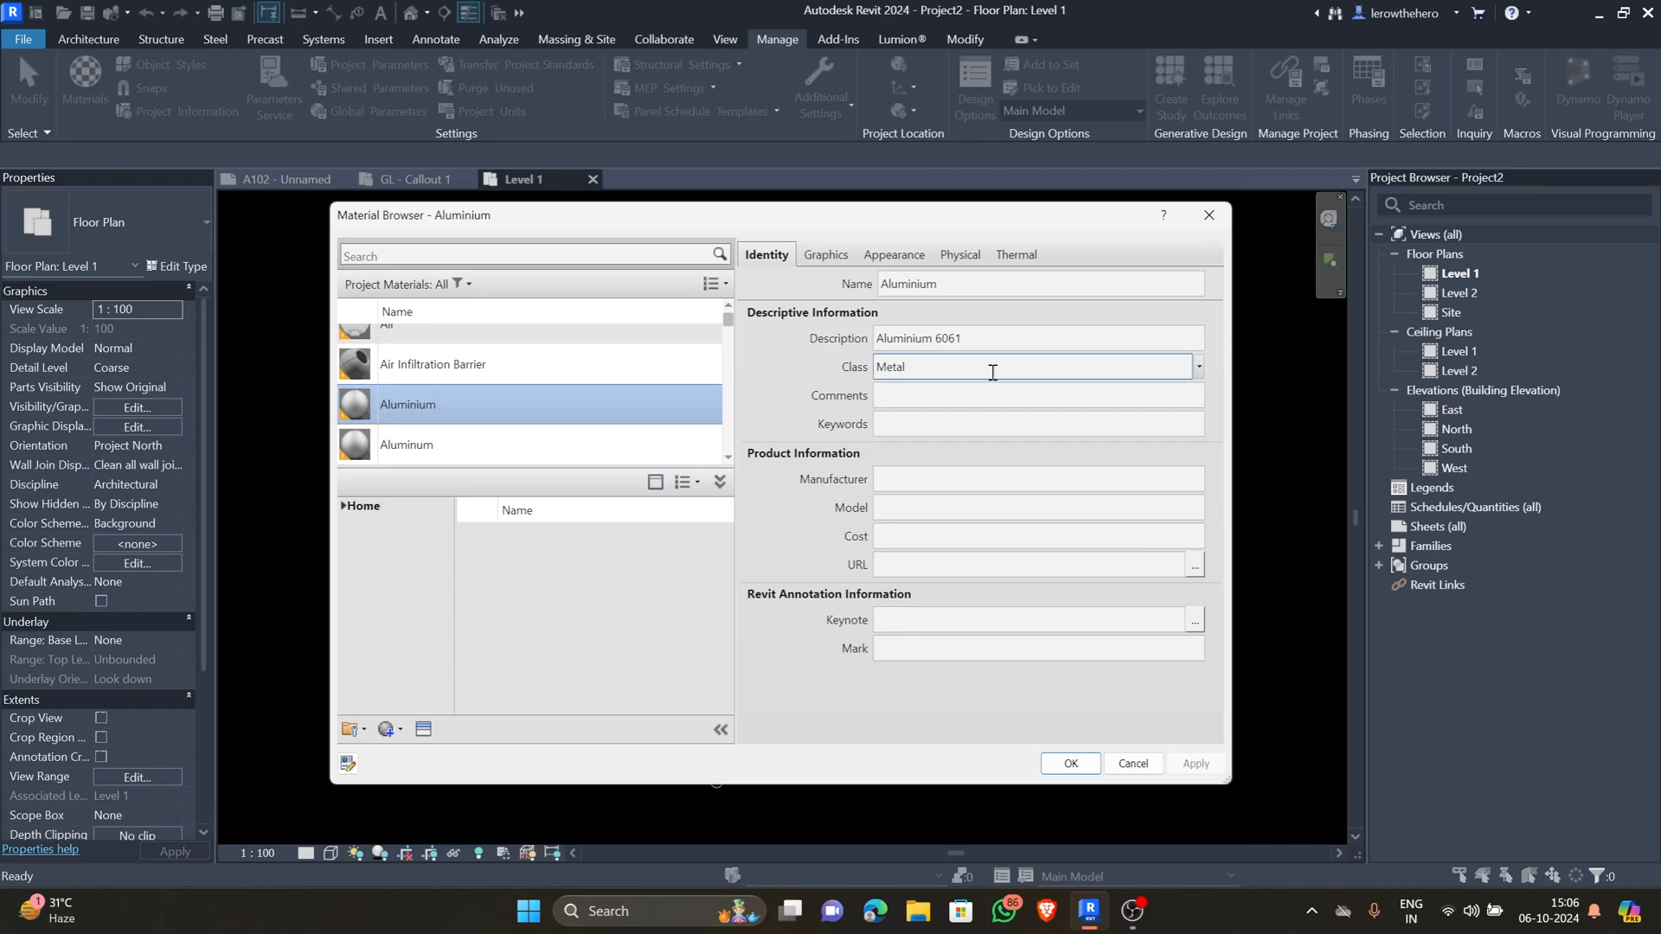
left_click(992, 371)
left_click(1199, 367)
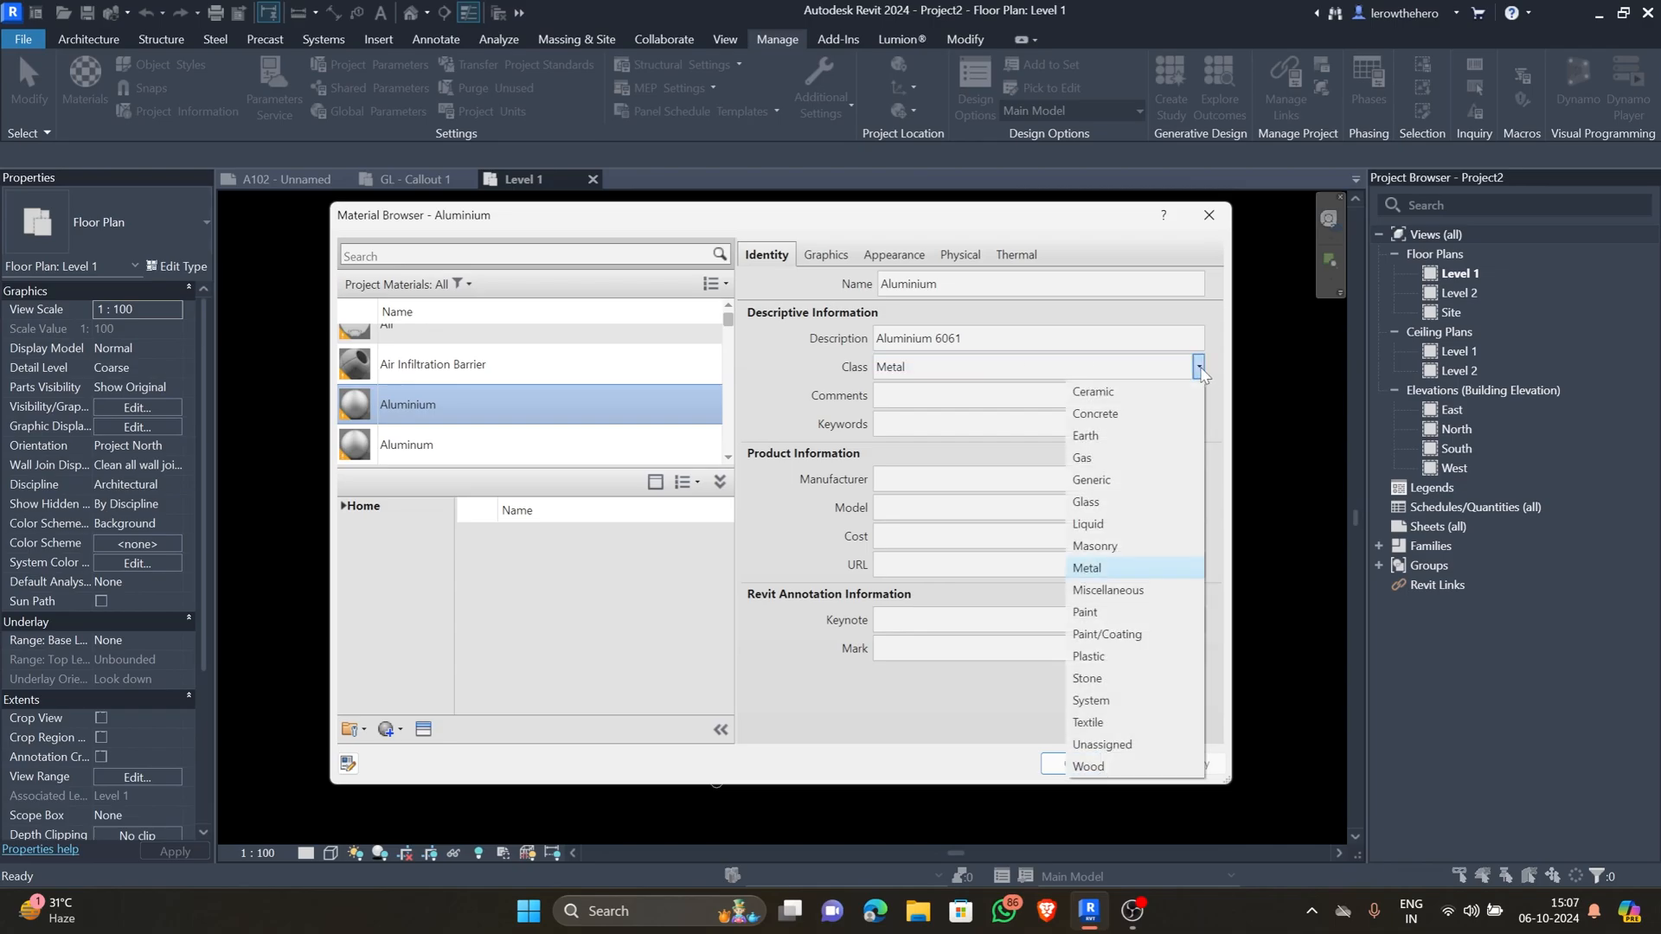
left_click(1200, 368)
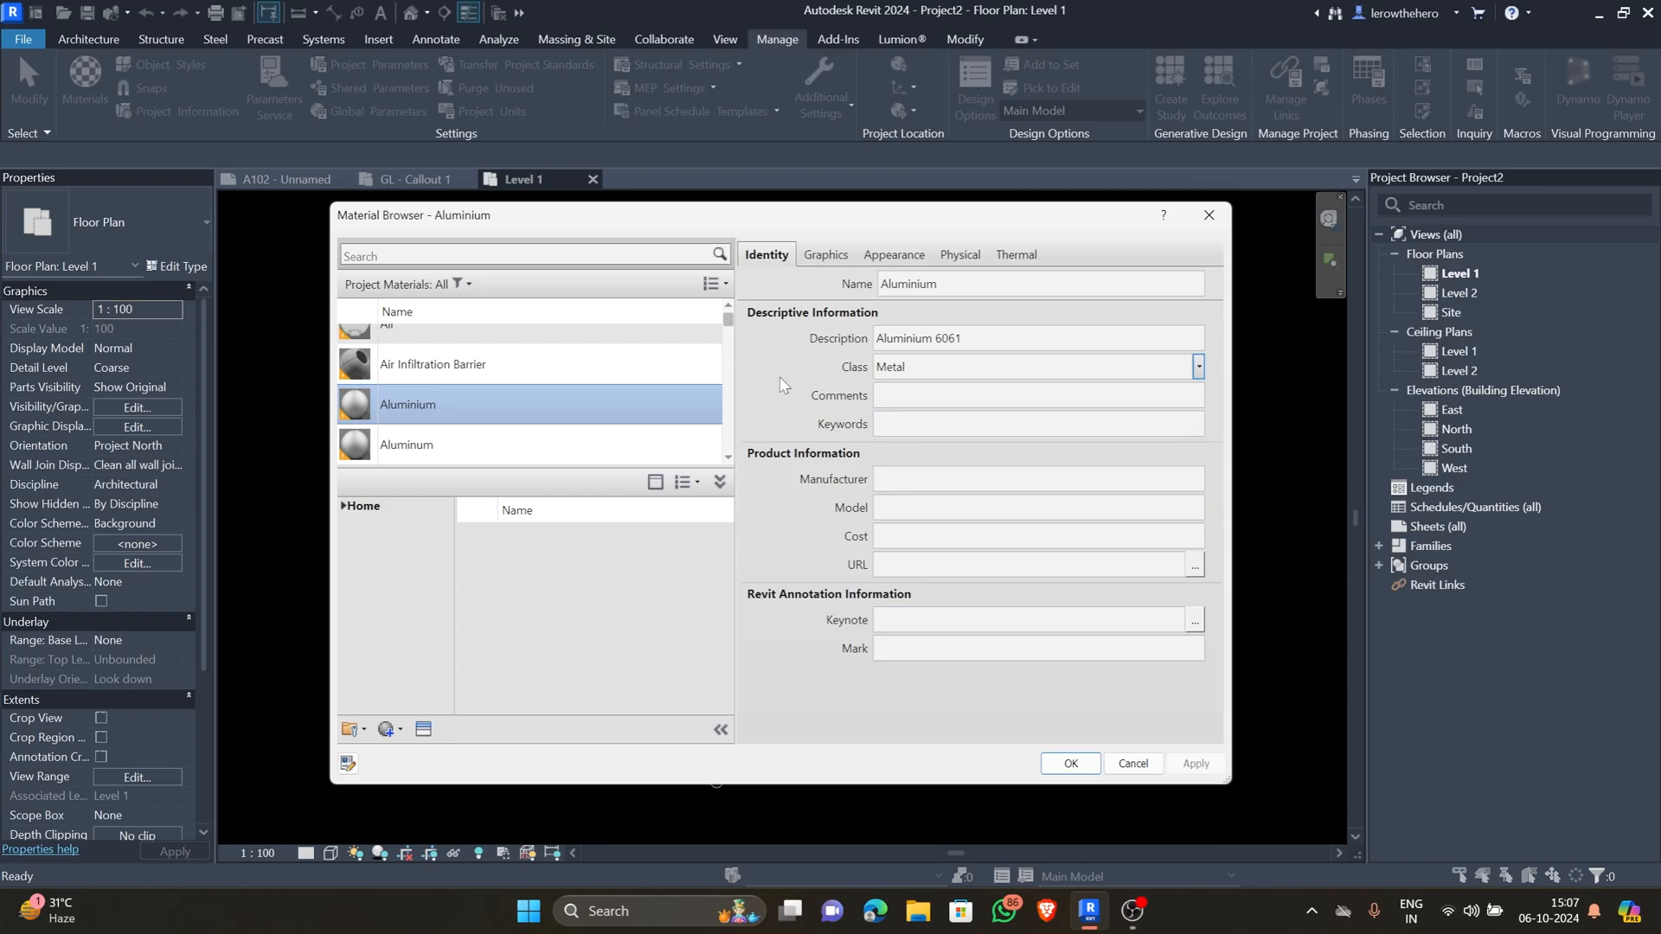
- Examine the Aluminium material's shading color and transparency in its graphics properties
left_click(842, 251)
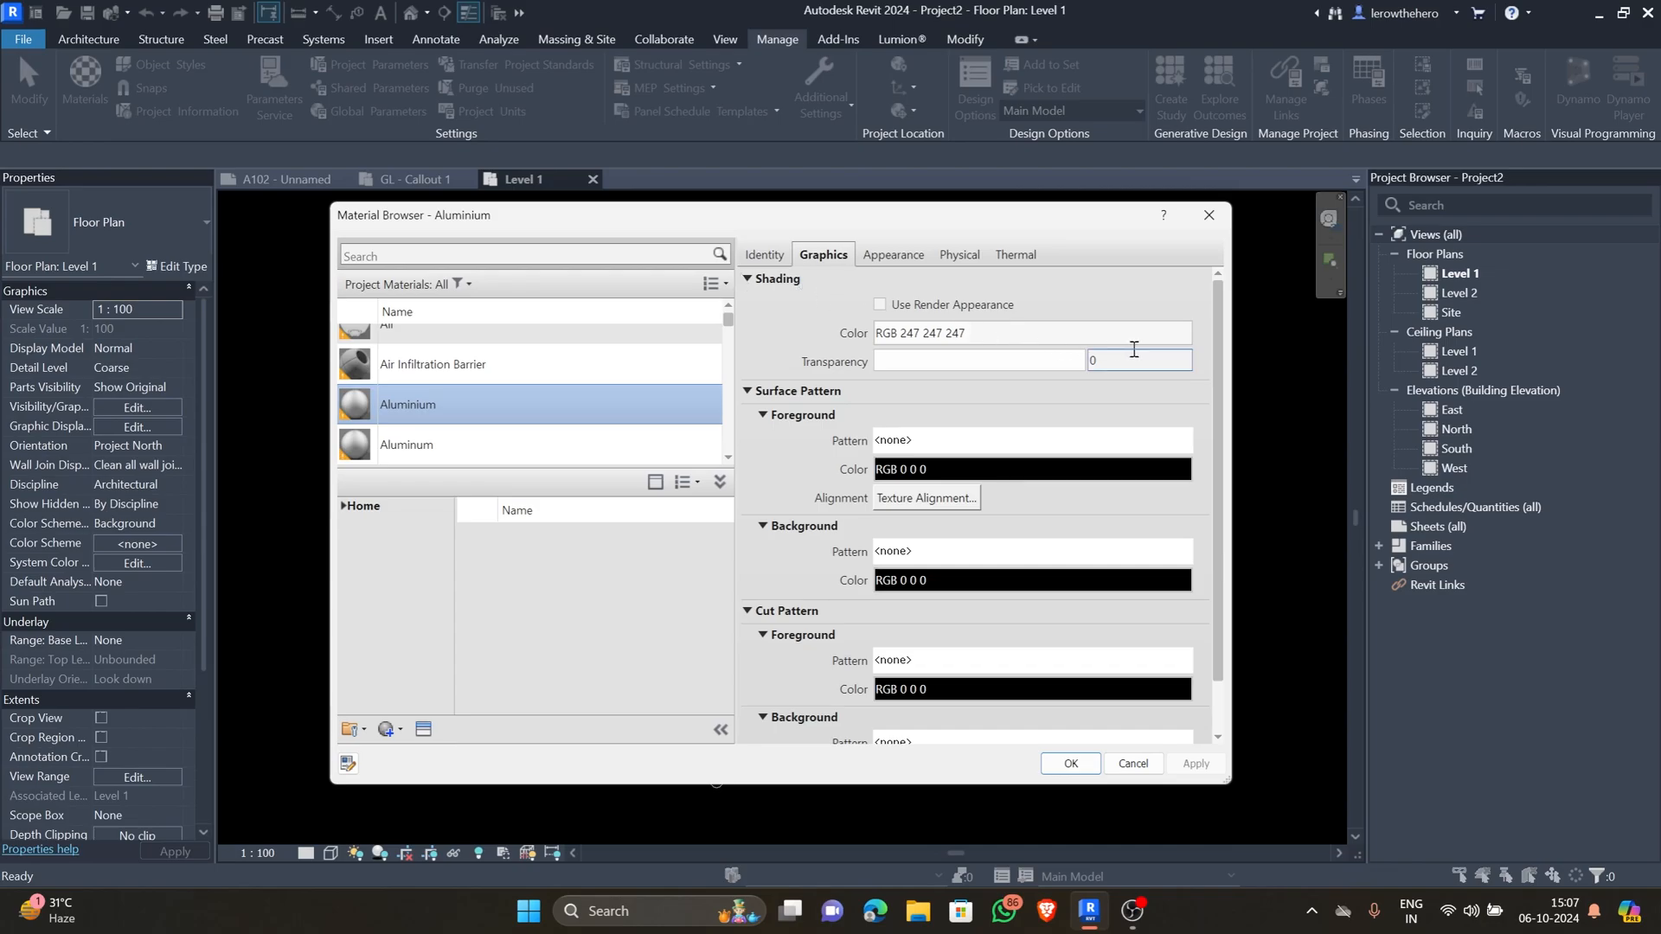
left_click(1180, 336)
left_click(991, 314)
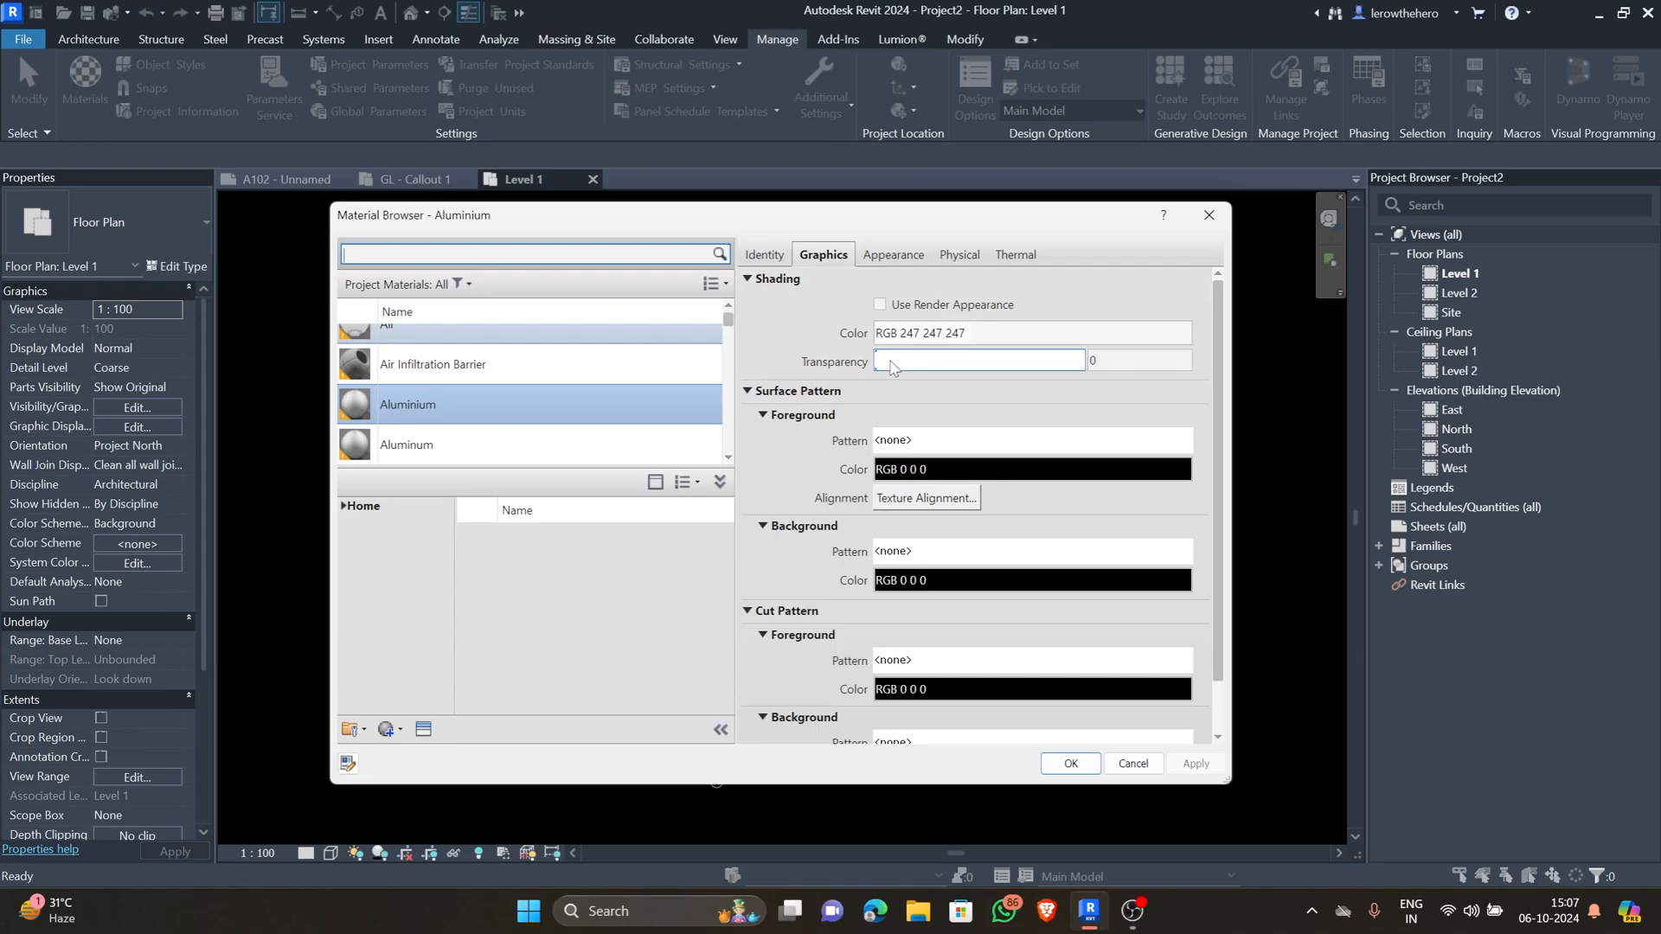
mouse_move(889, 361)
left_mouse_down()
mouse_move(935, 360)
mouse_move(884, 360)
left_mouse_up()
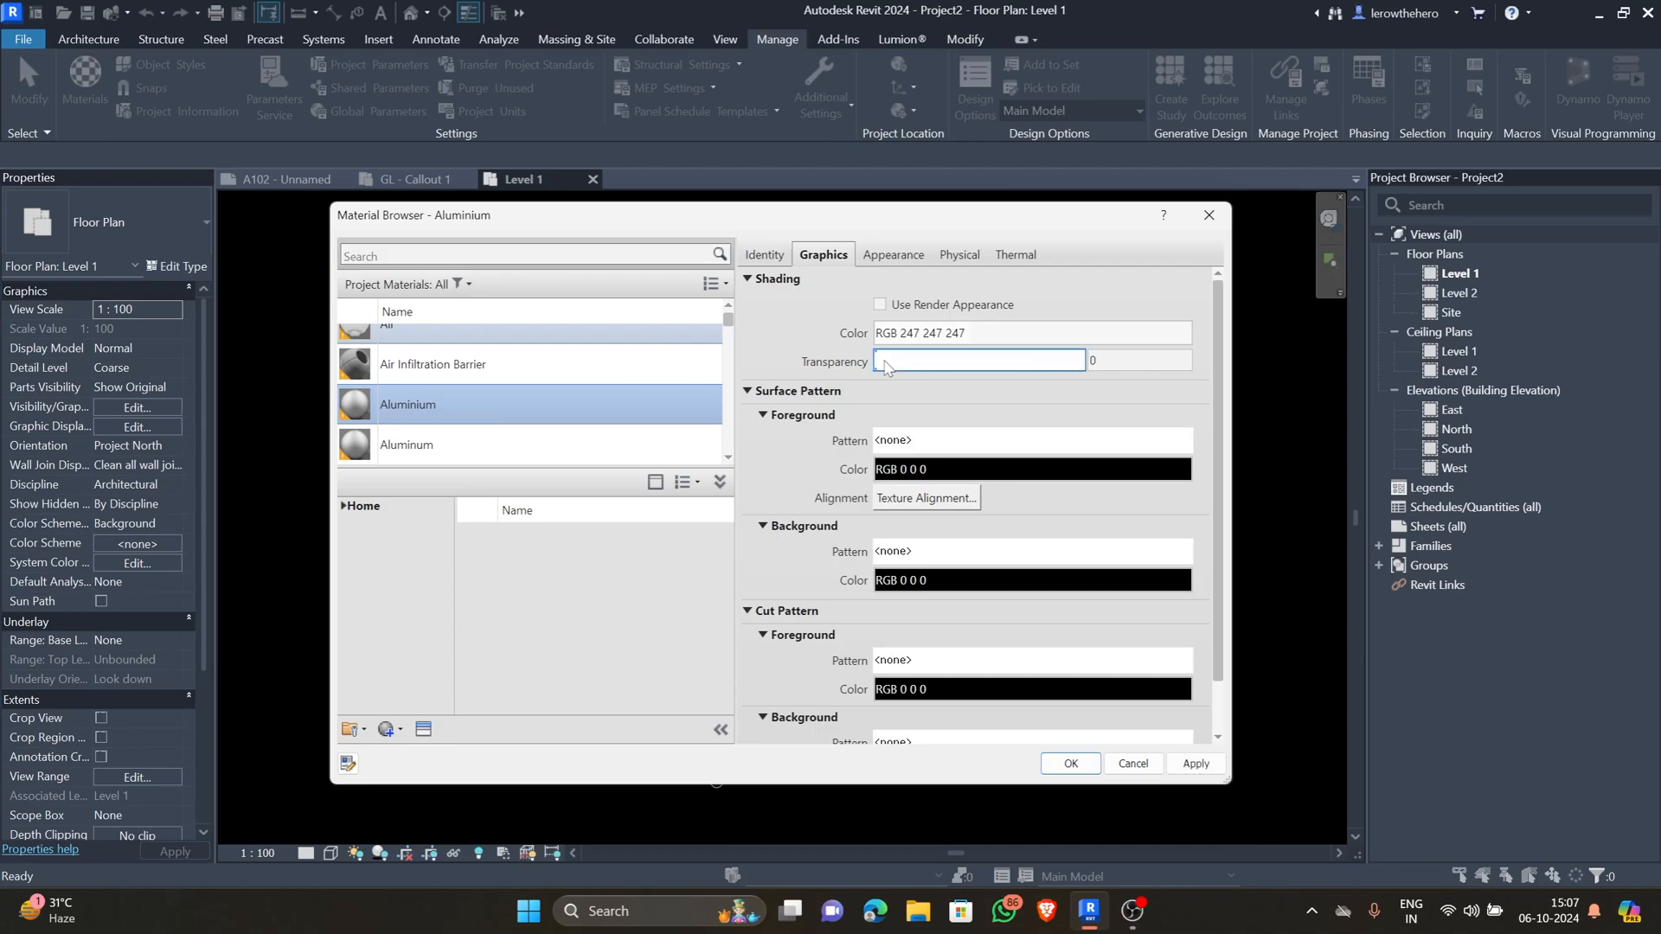
- Review the fill pattern choices for Aluminium's surface foreground, surface background and cut foreground without changing them
left_click(748, 391)
left_click(748, 391)
left_click(1185, 441)
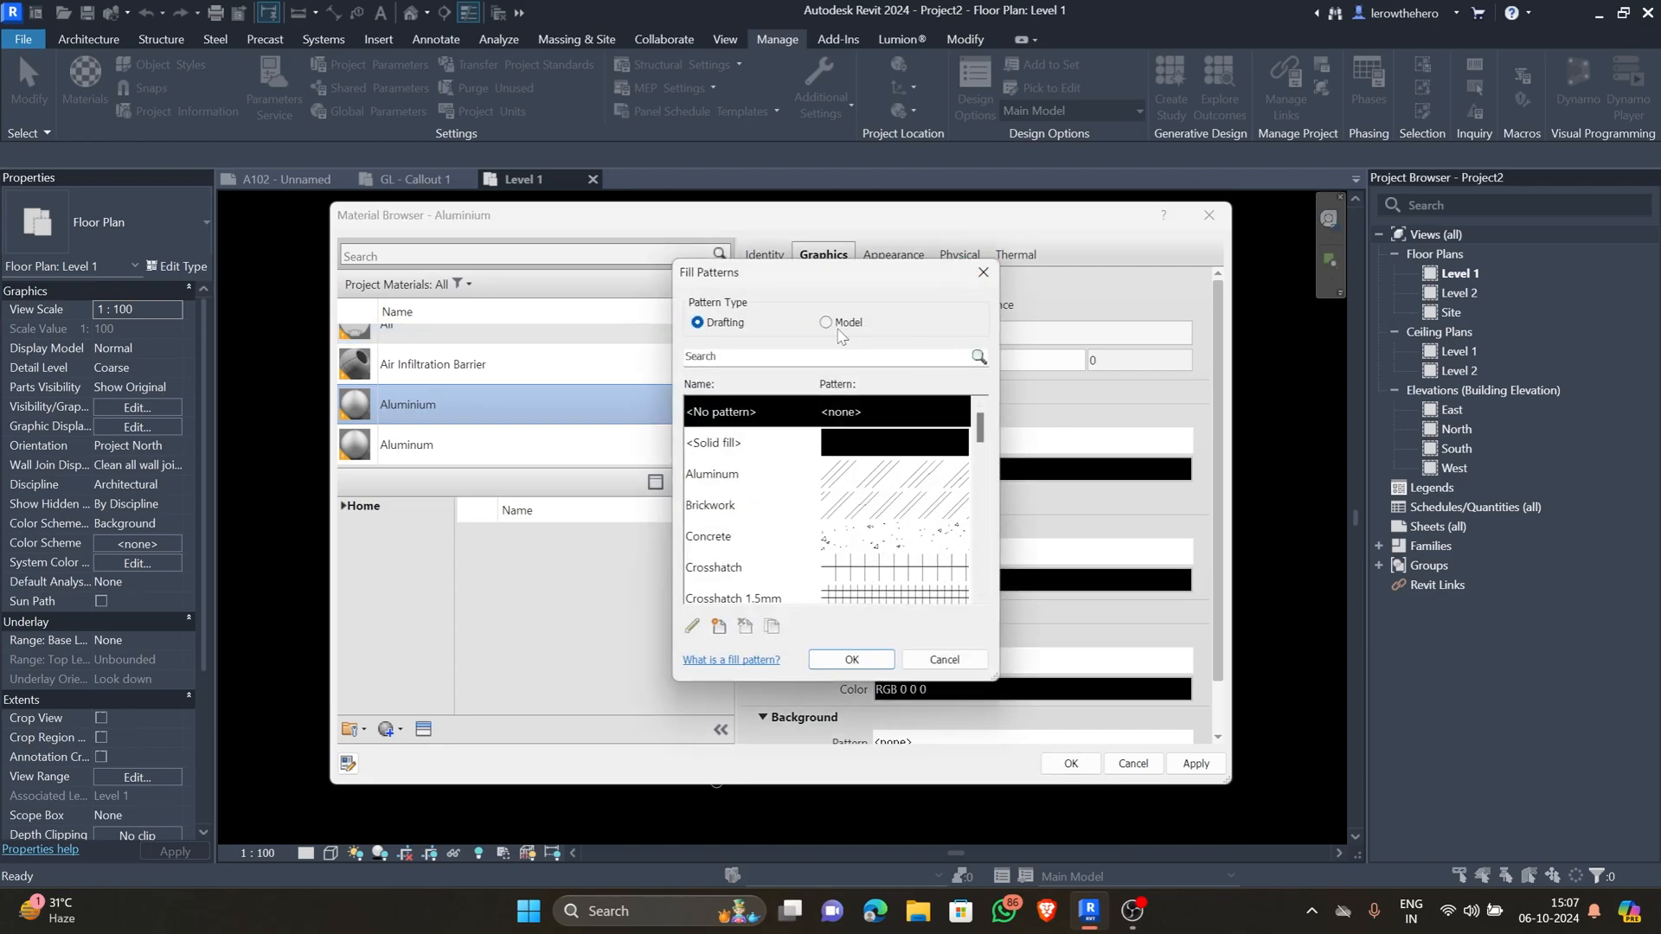
left_click(983, 272)
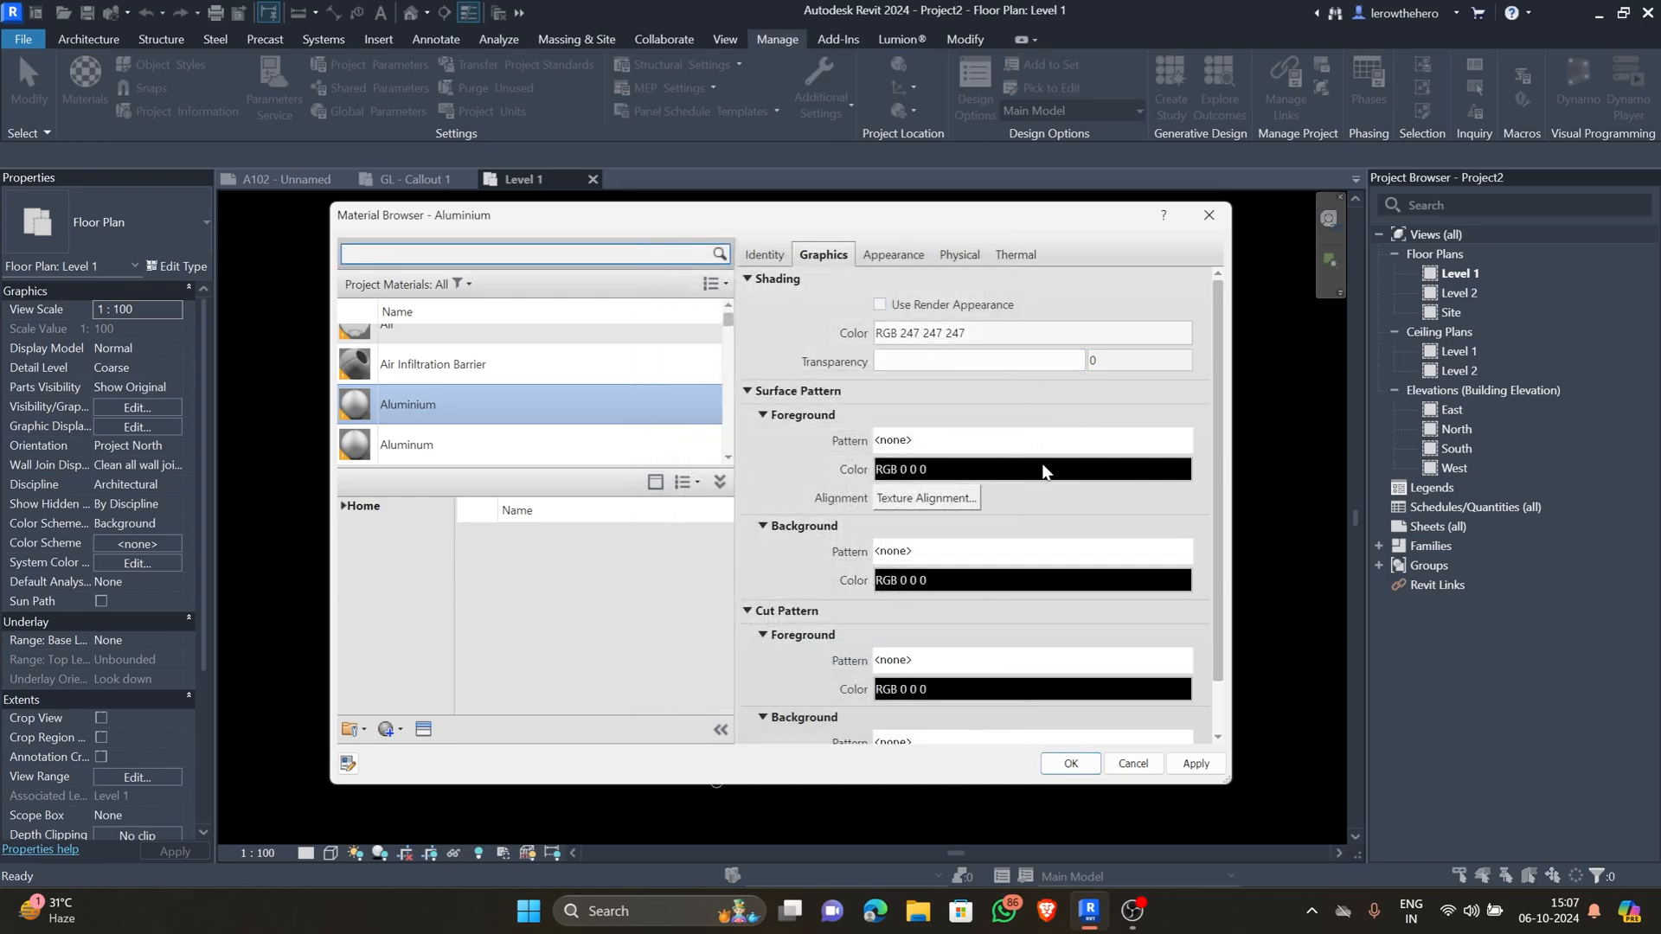
scroll(954, 552, "down", 1)
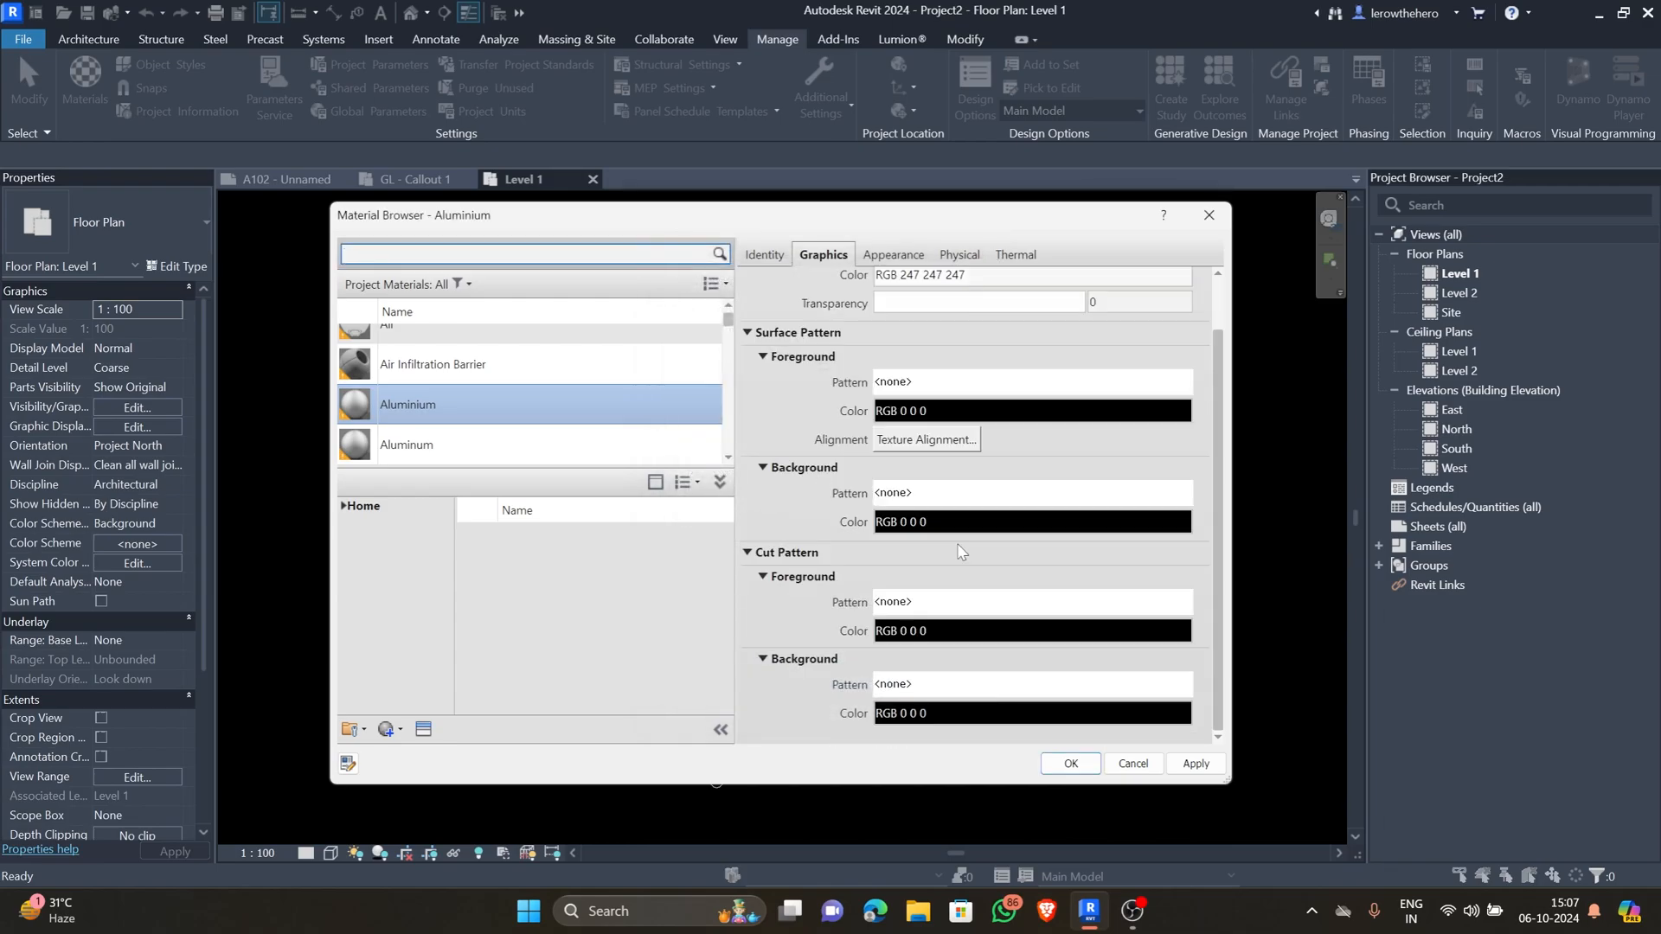
left_click(989, 494)
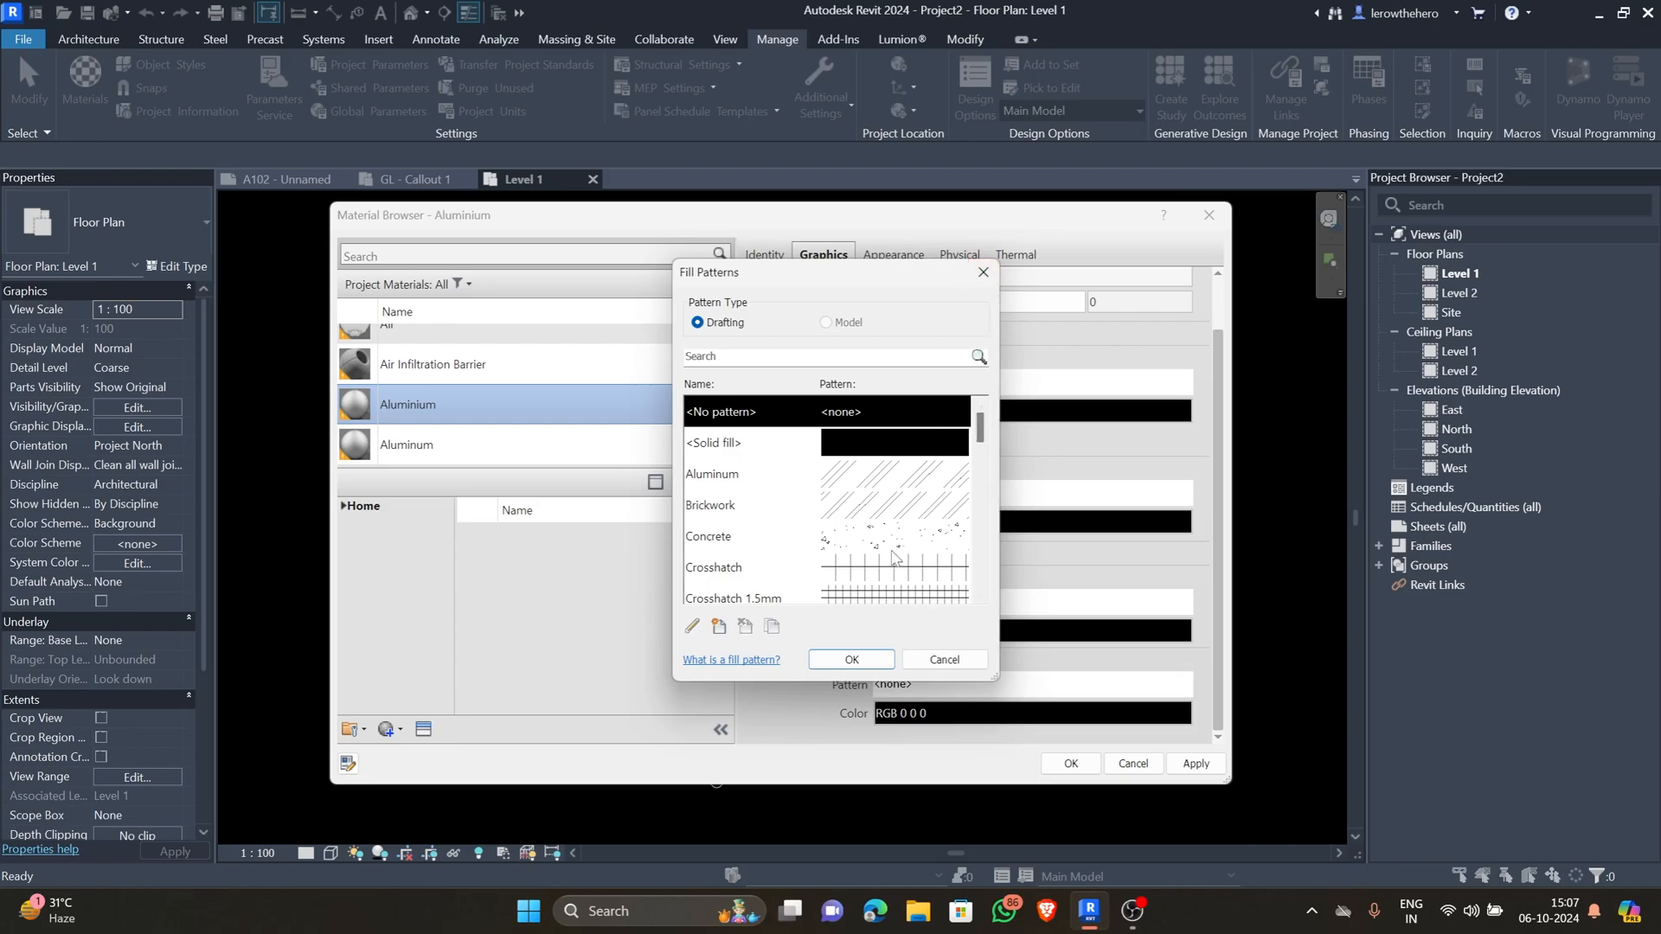
left_click(945, 659)
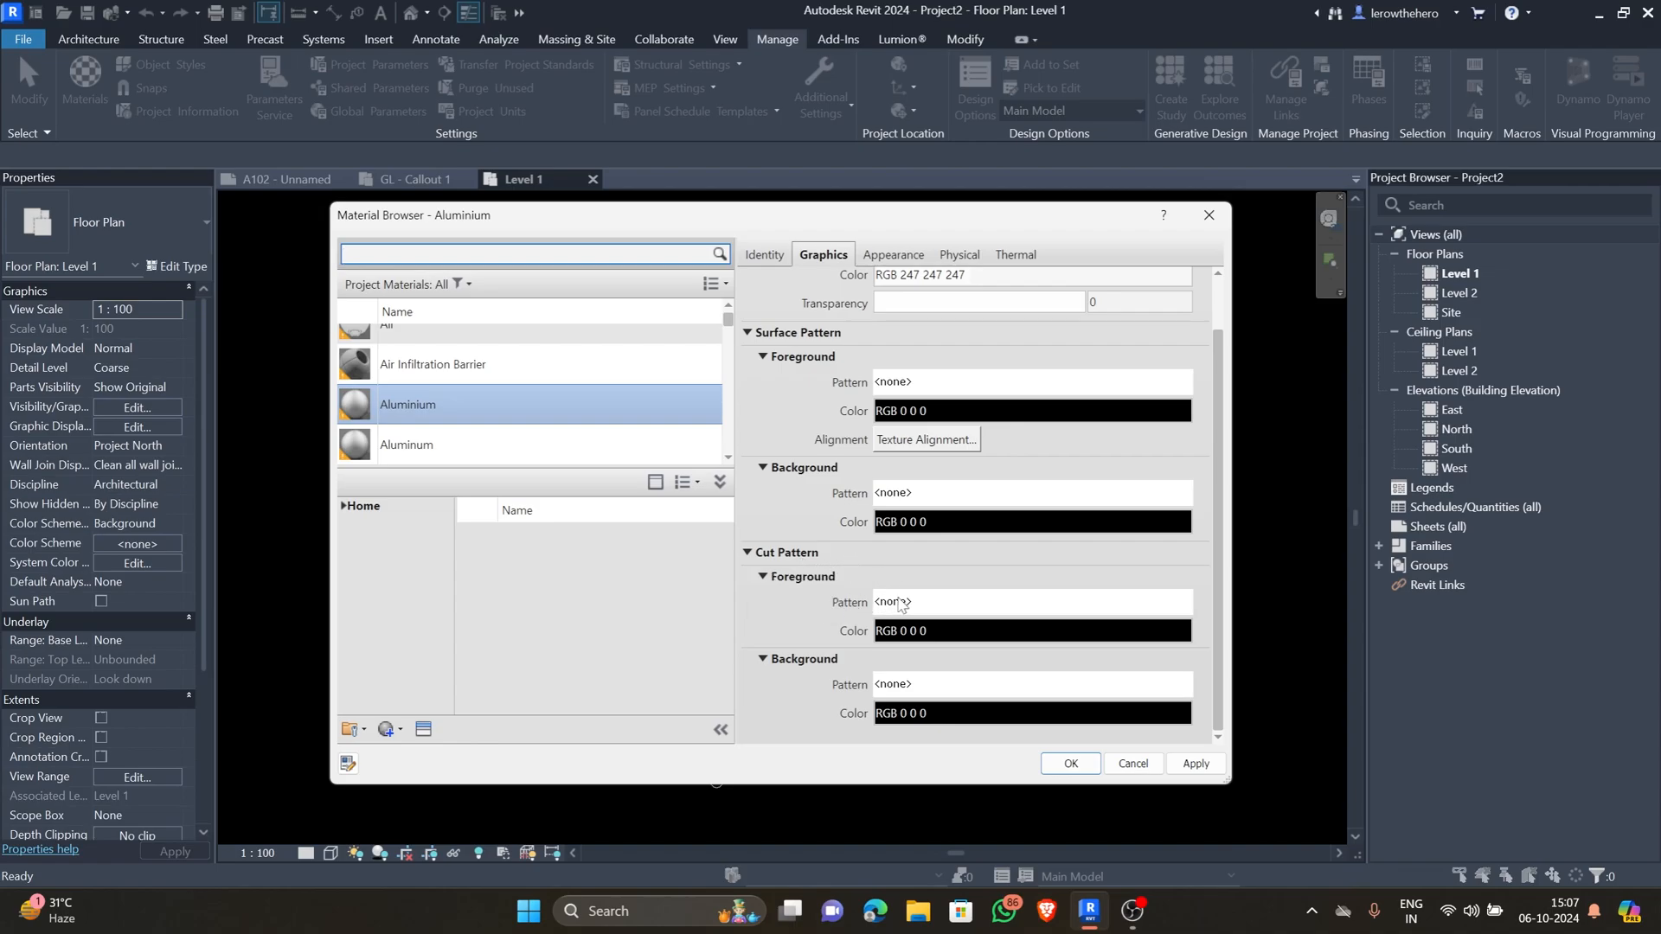
left_click(1184, 610)
left_click(985, 271)
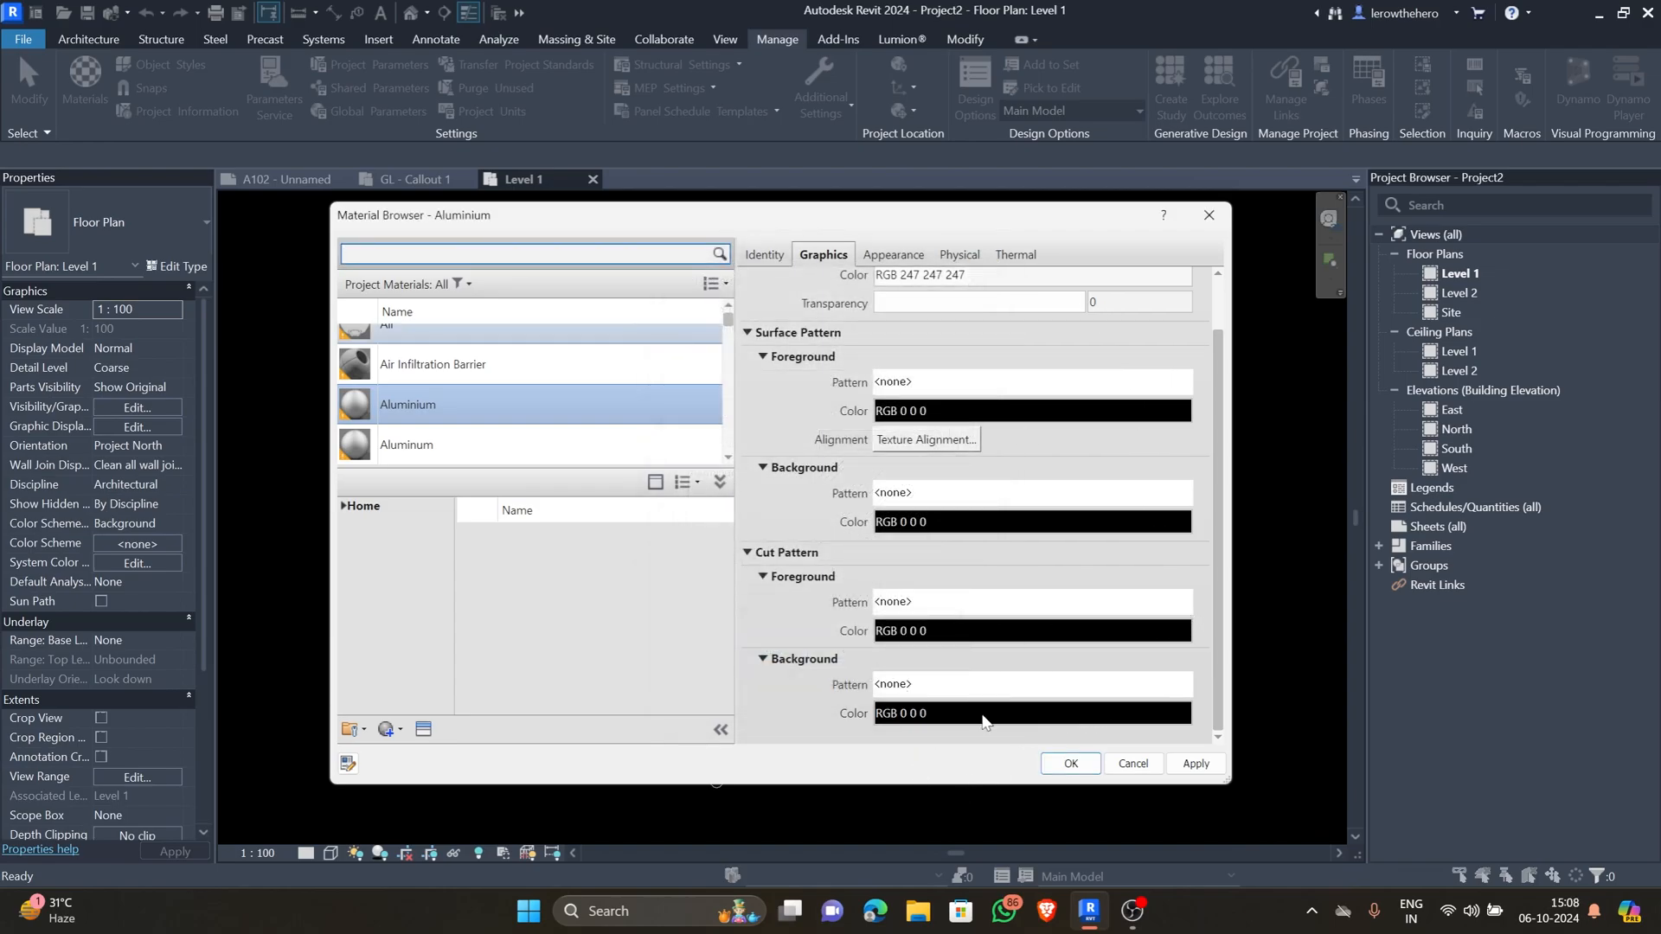
- Examine the metal type and finish options in the Aluminium material's appearance properties
left_click(891, 254)
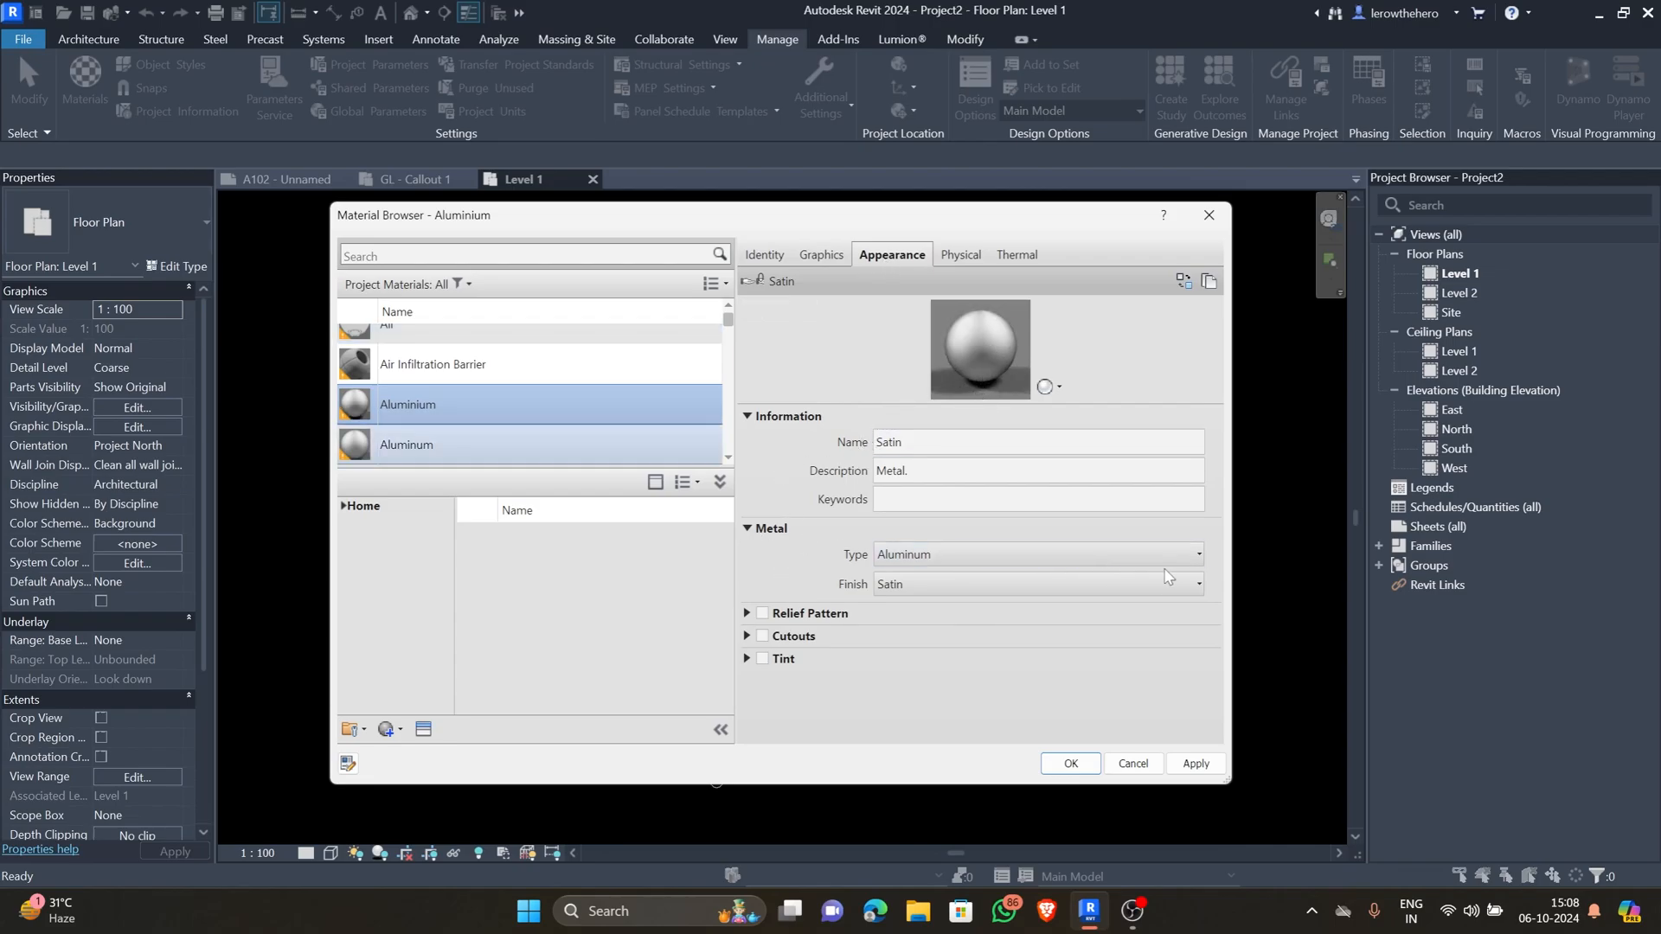
left_click(1009, 553)
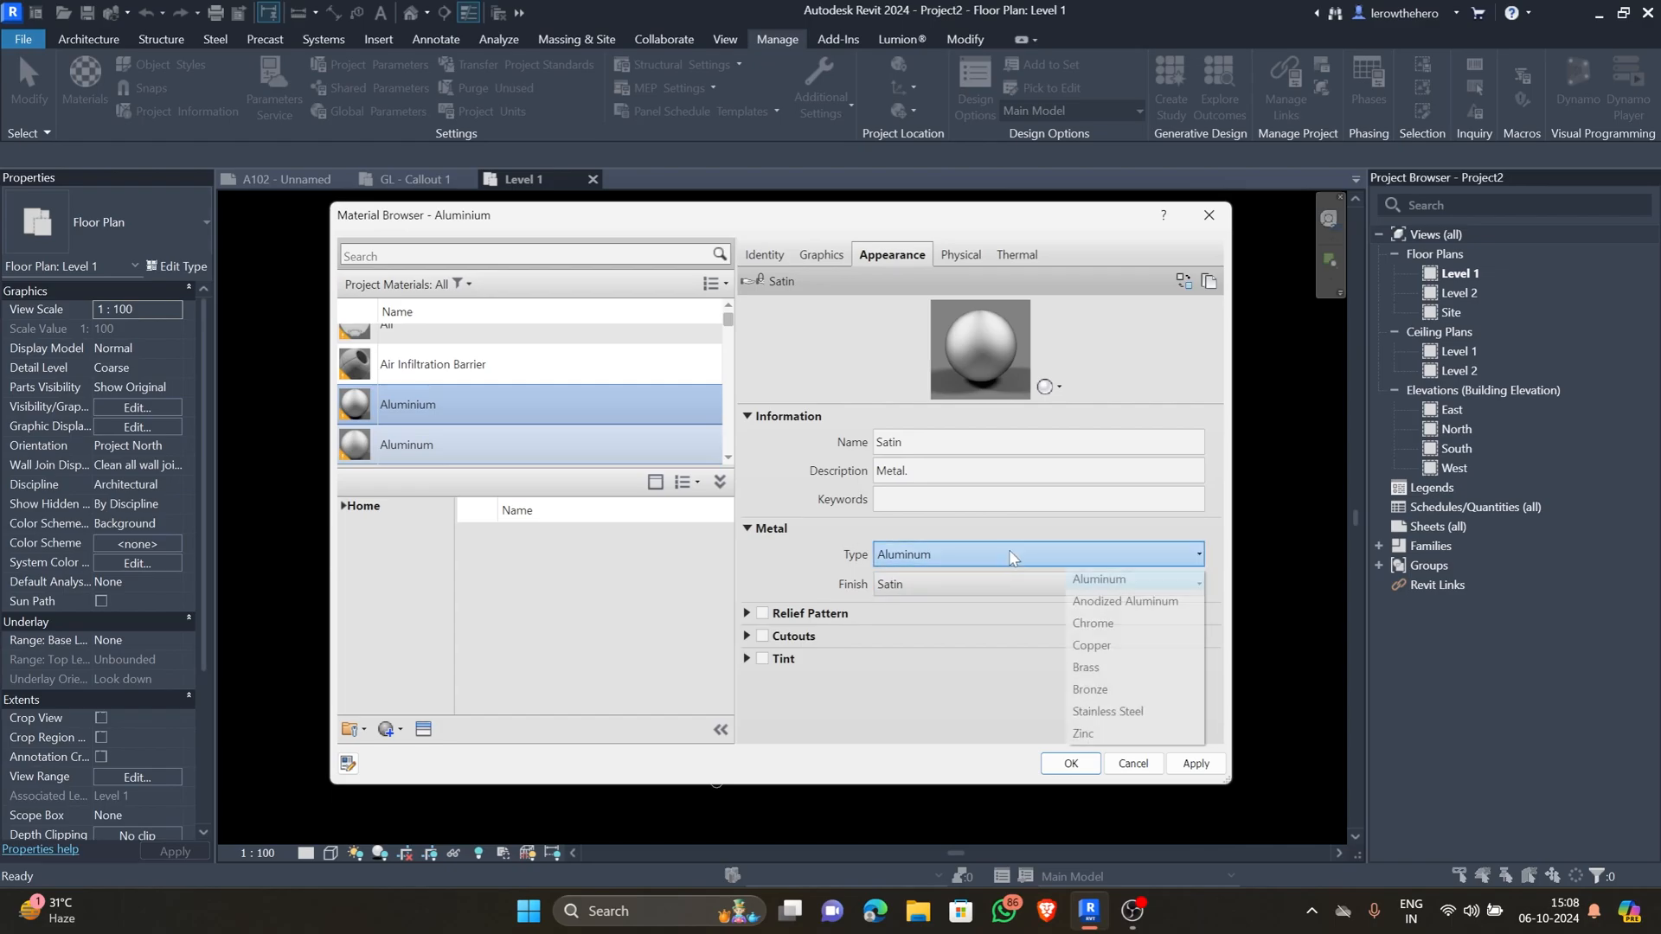
left_click(1203, 558)
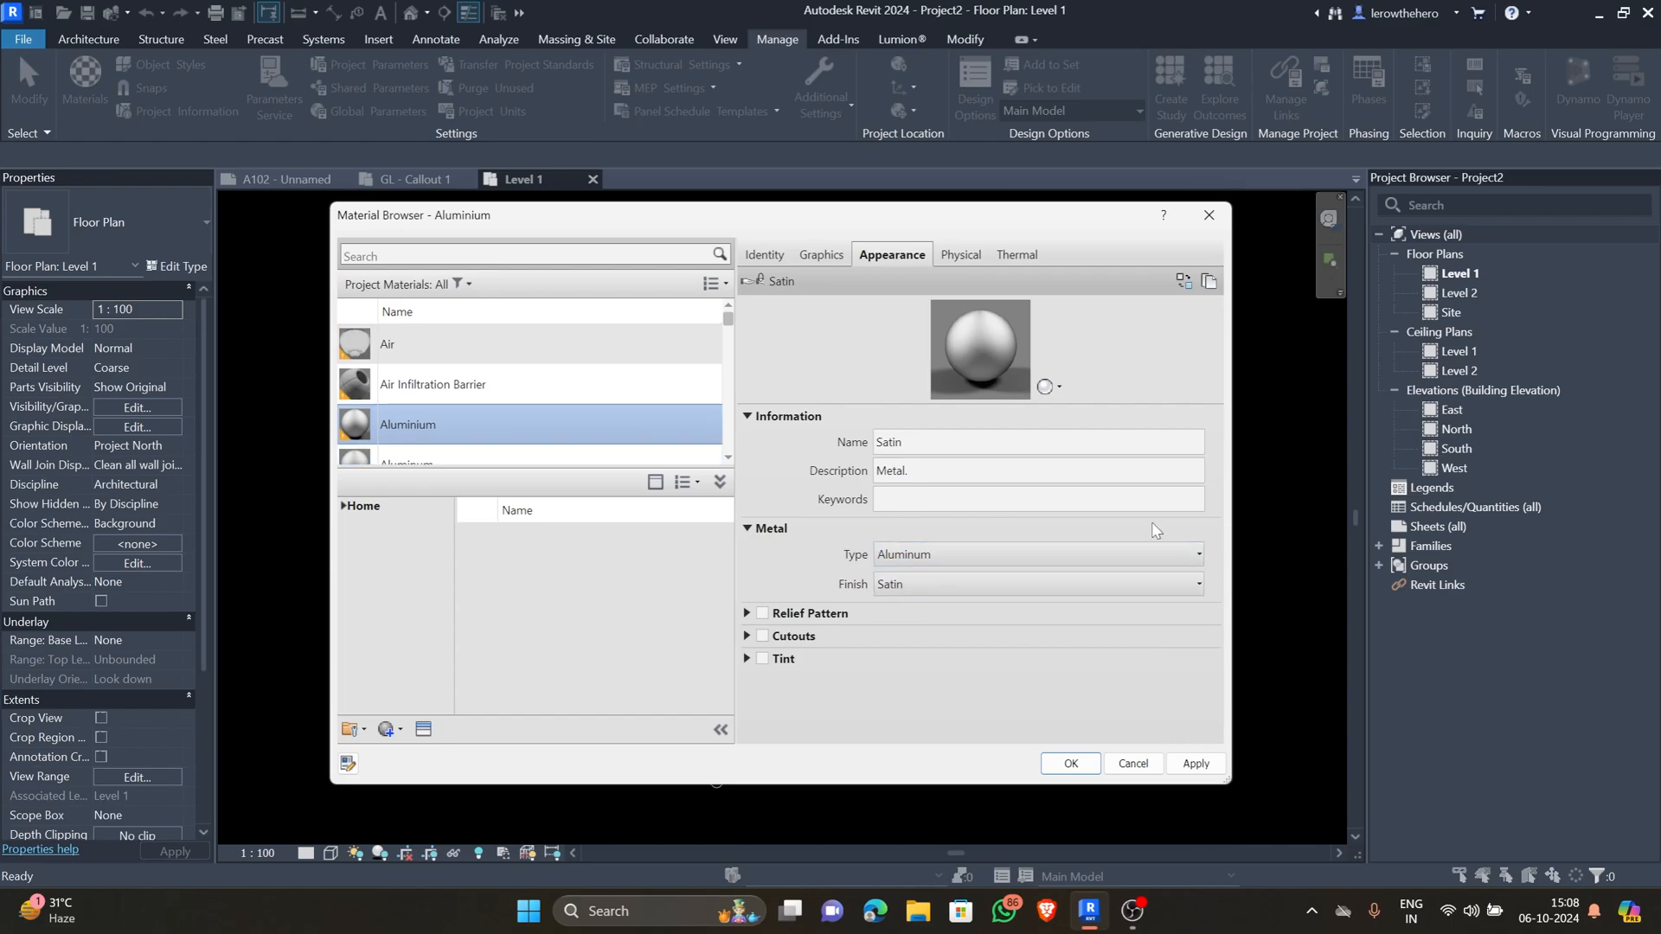
left_click(989, 553)
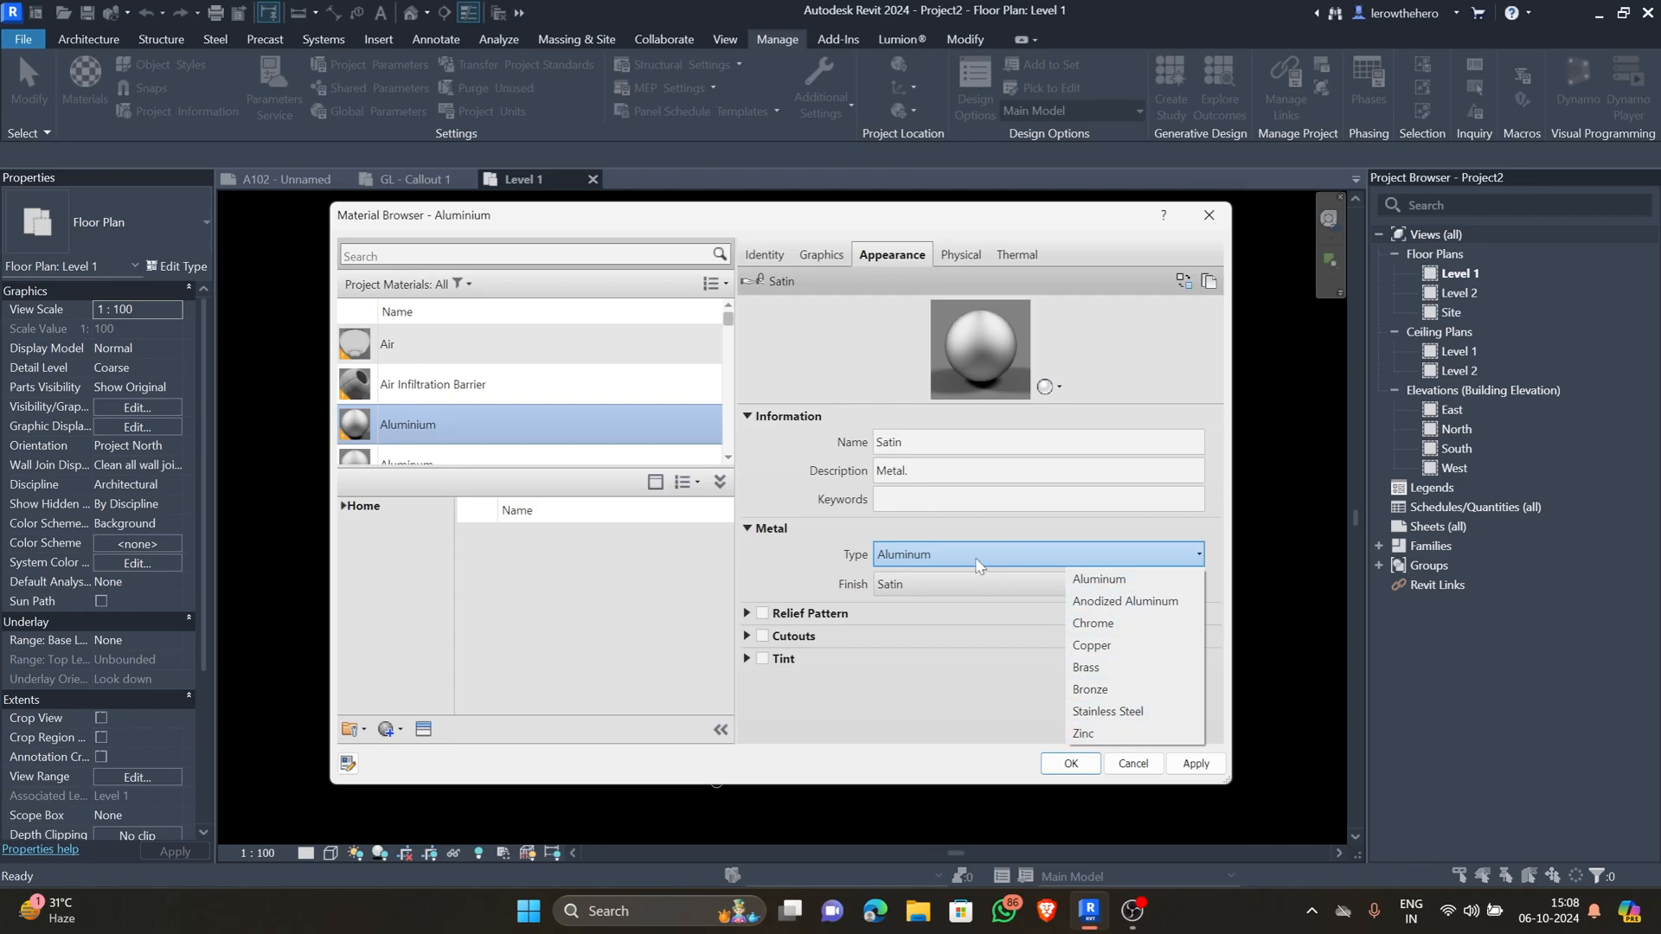
left_click(976, 559)
left_click(999, 588)
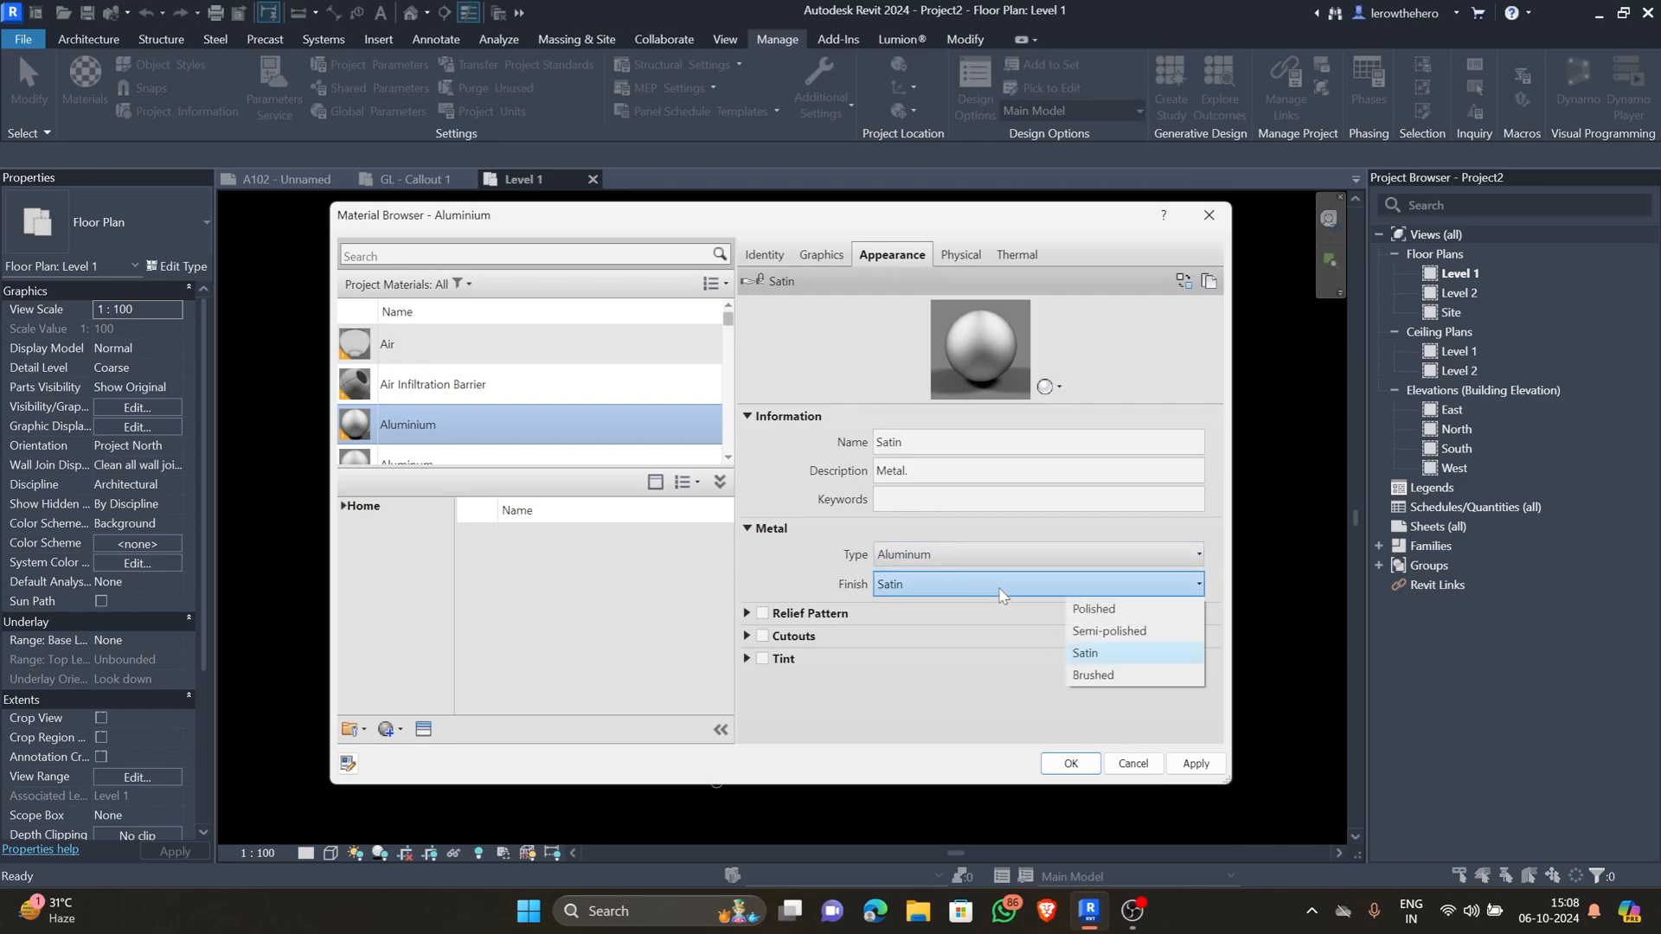
left_click(999, 588)
- Try a Diamond Plate relief pattern on the Aluminium appearance and turn the relief pattern back off
left_click(746, 613)
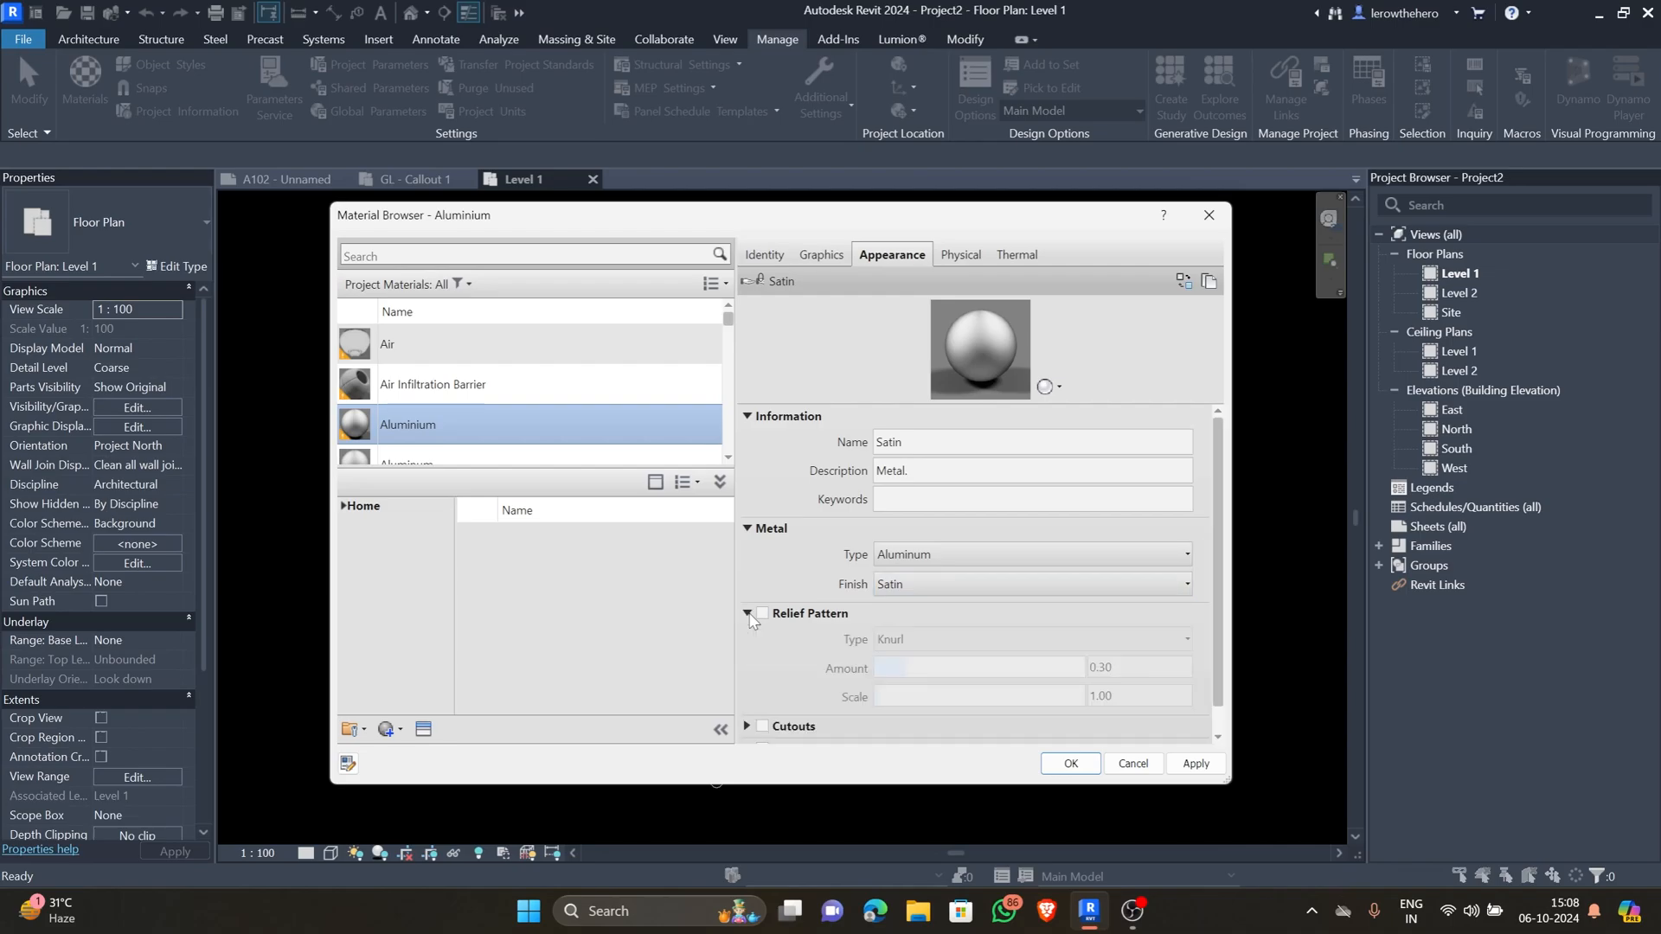
scroll(779, 612, "down", 1)
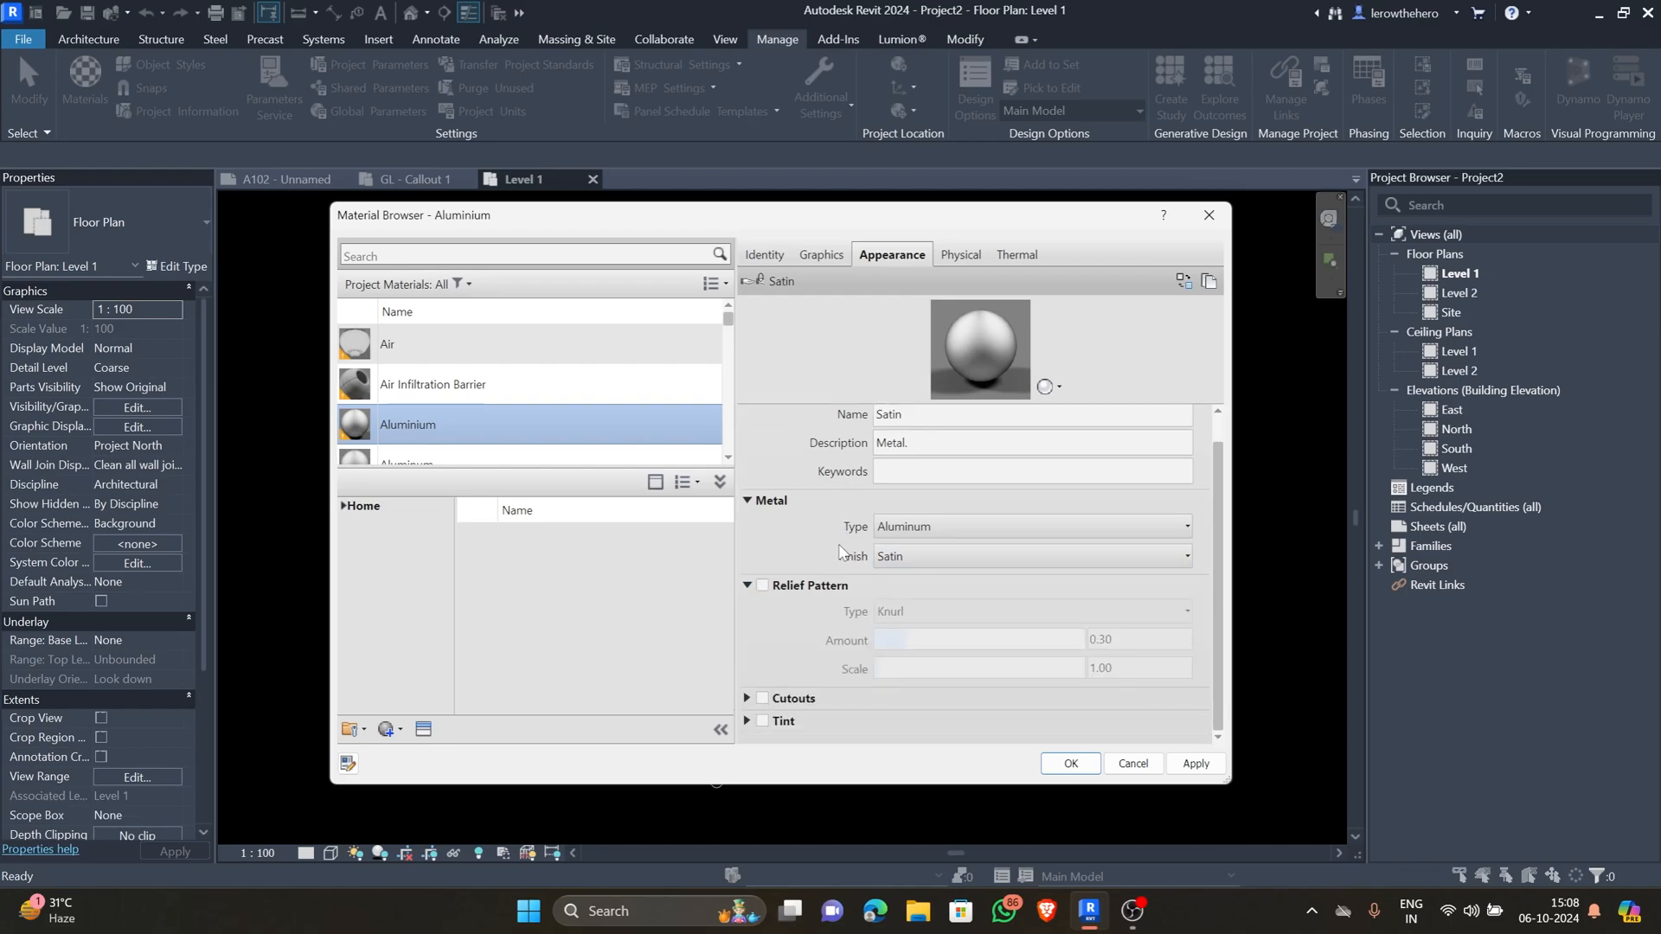
left_click(762, 586)
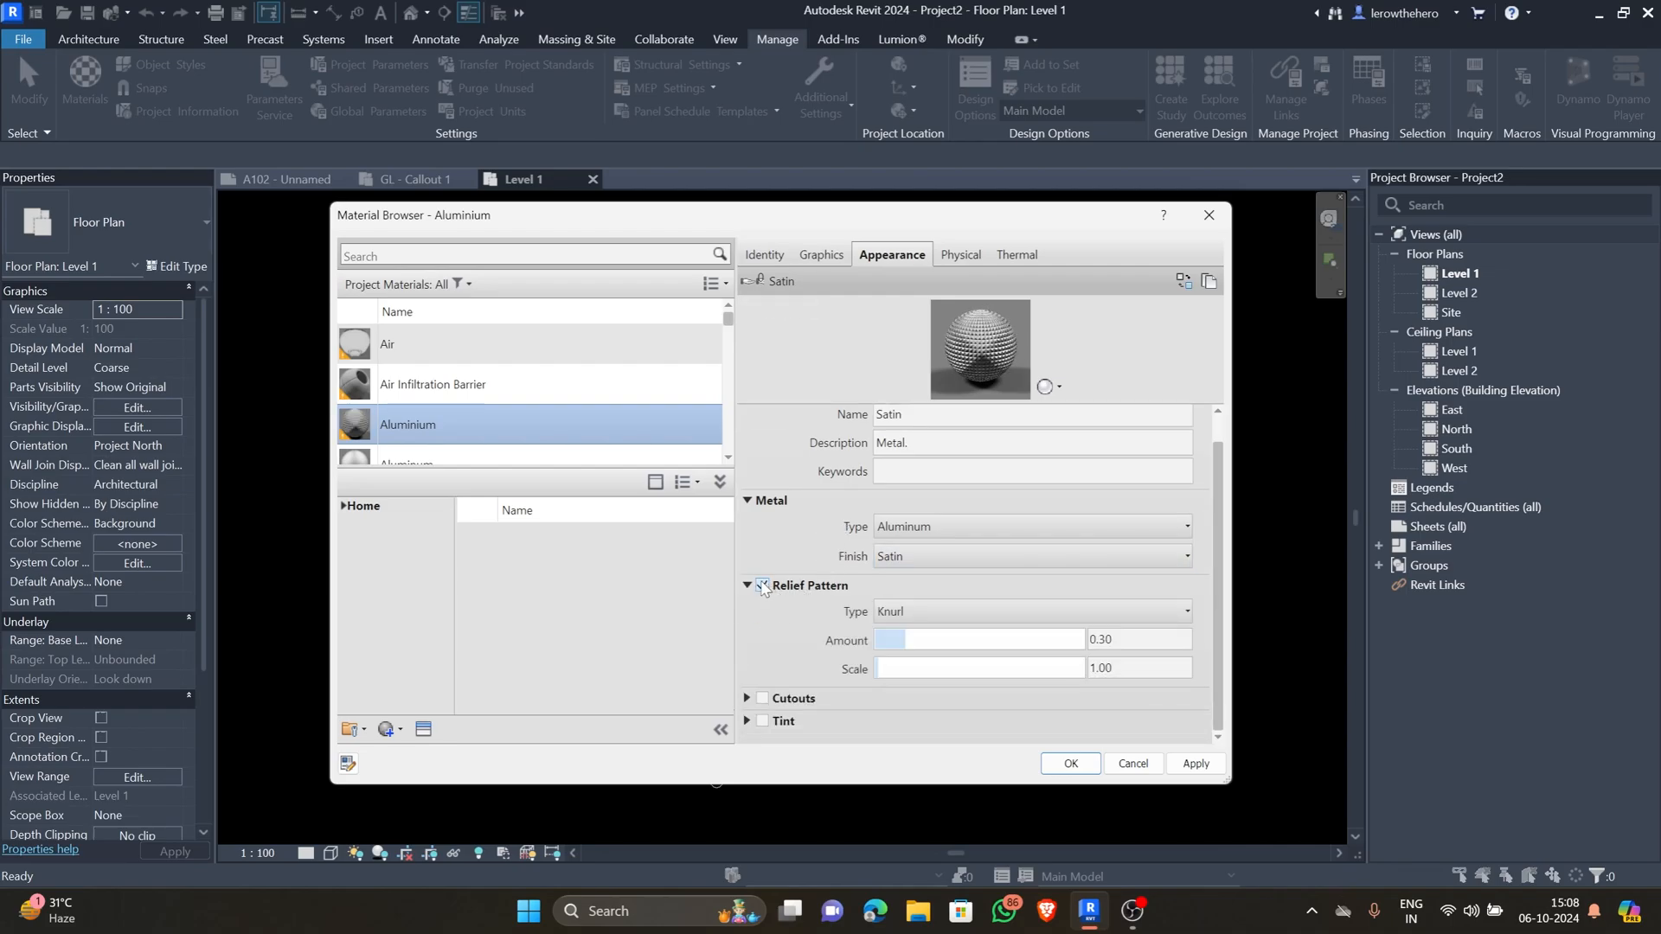
left_click(1091, 611)
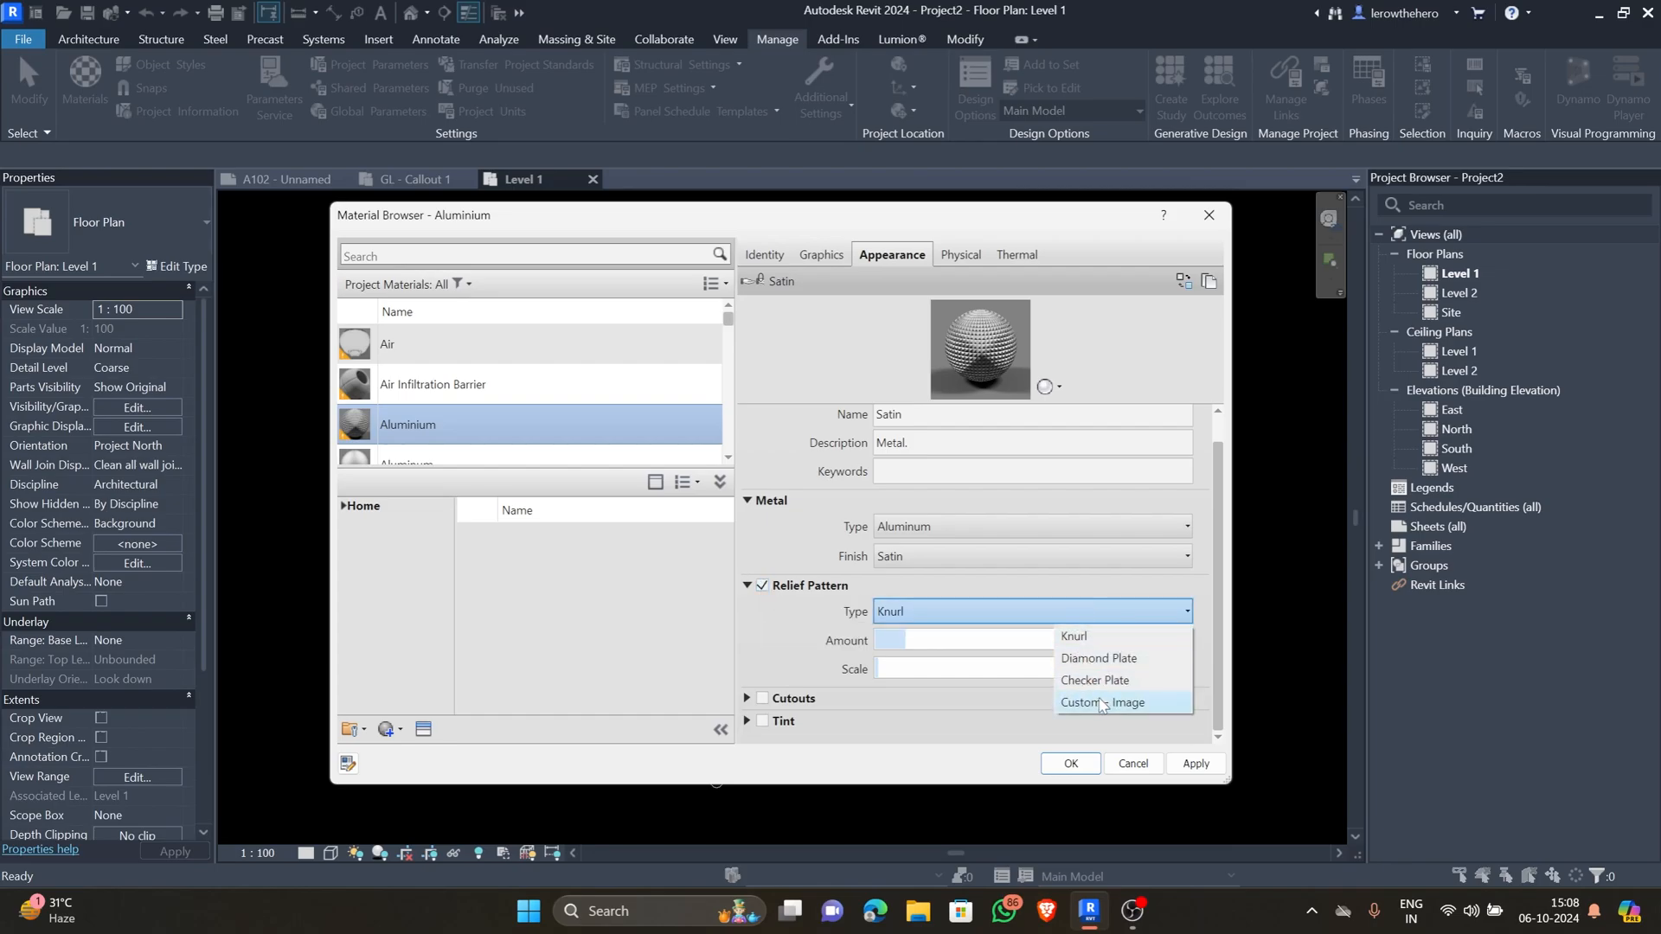
left_click(1095, 658)
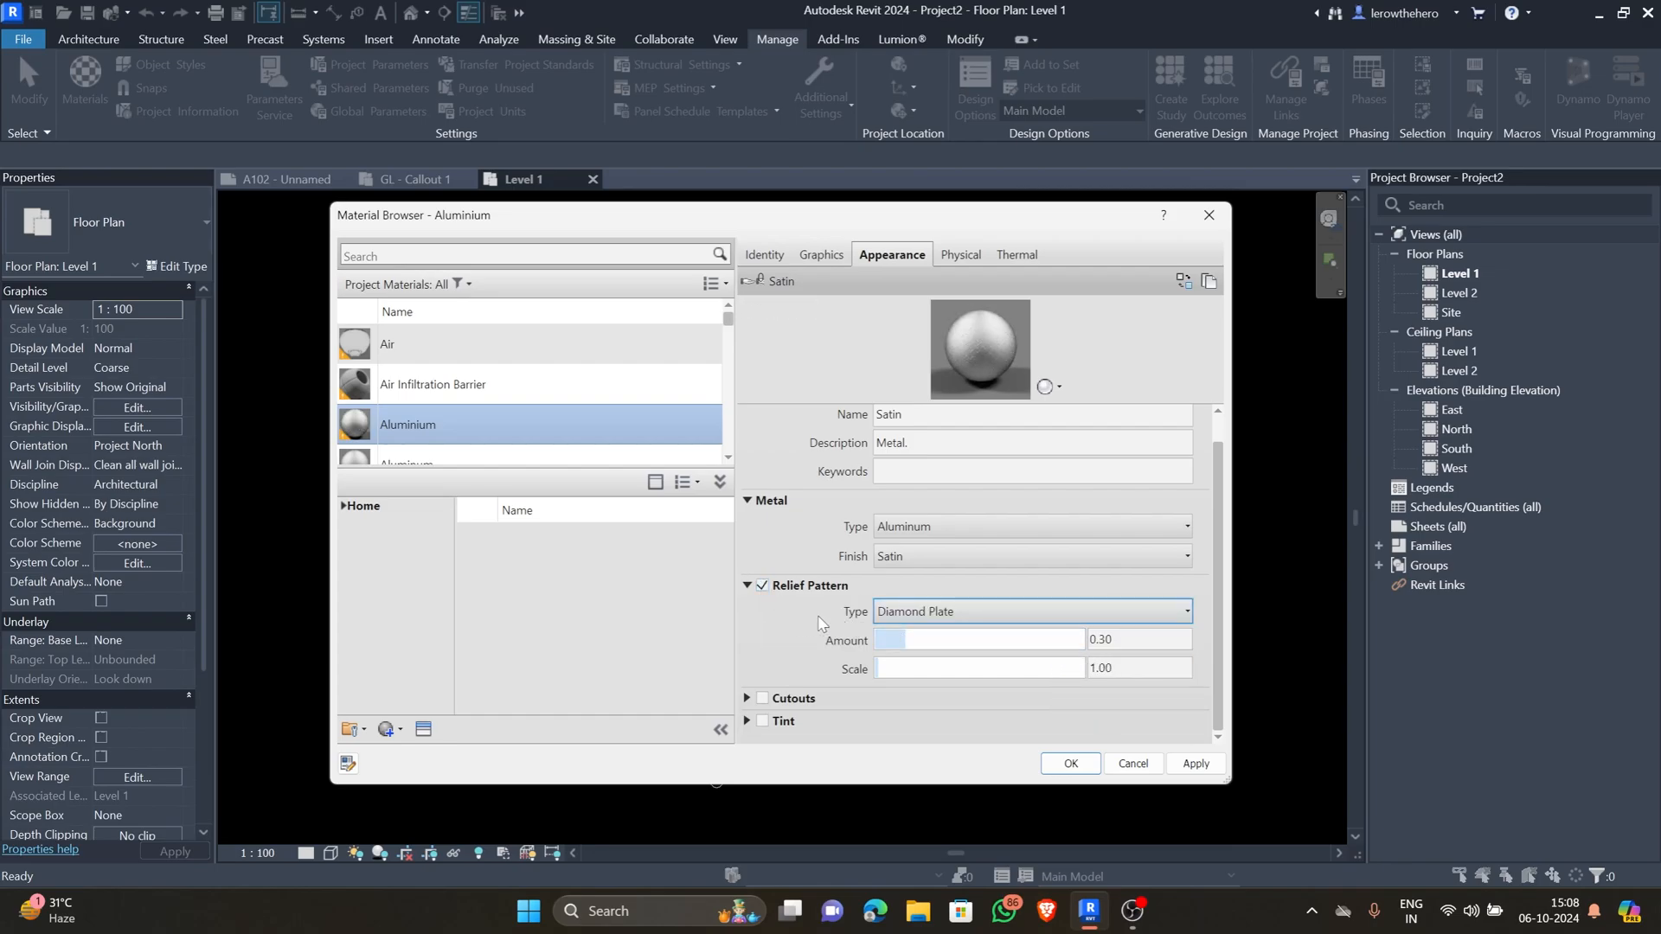
left_click(763, 586)
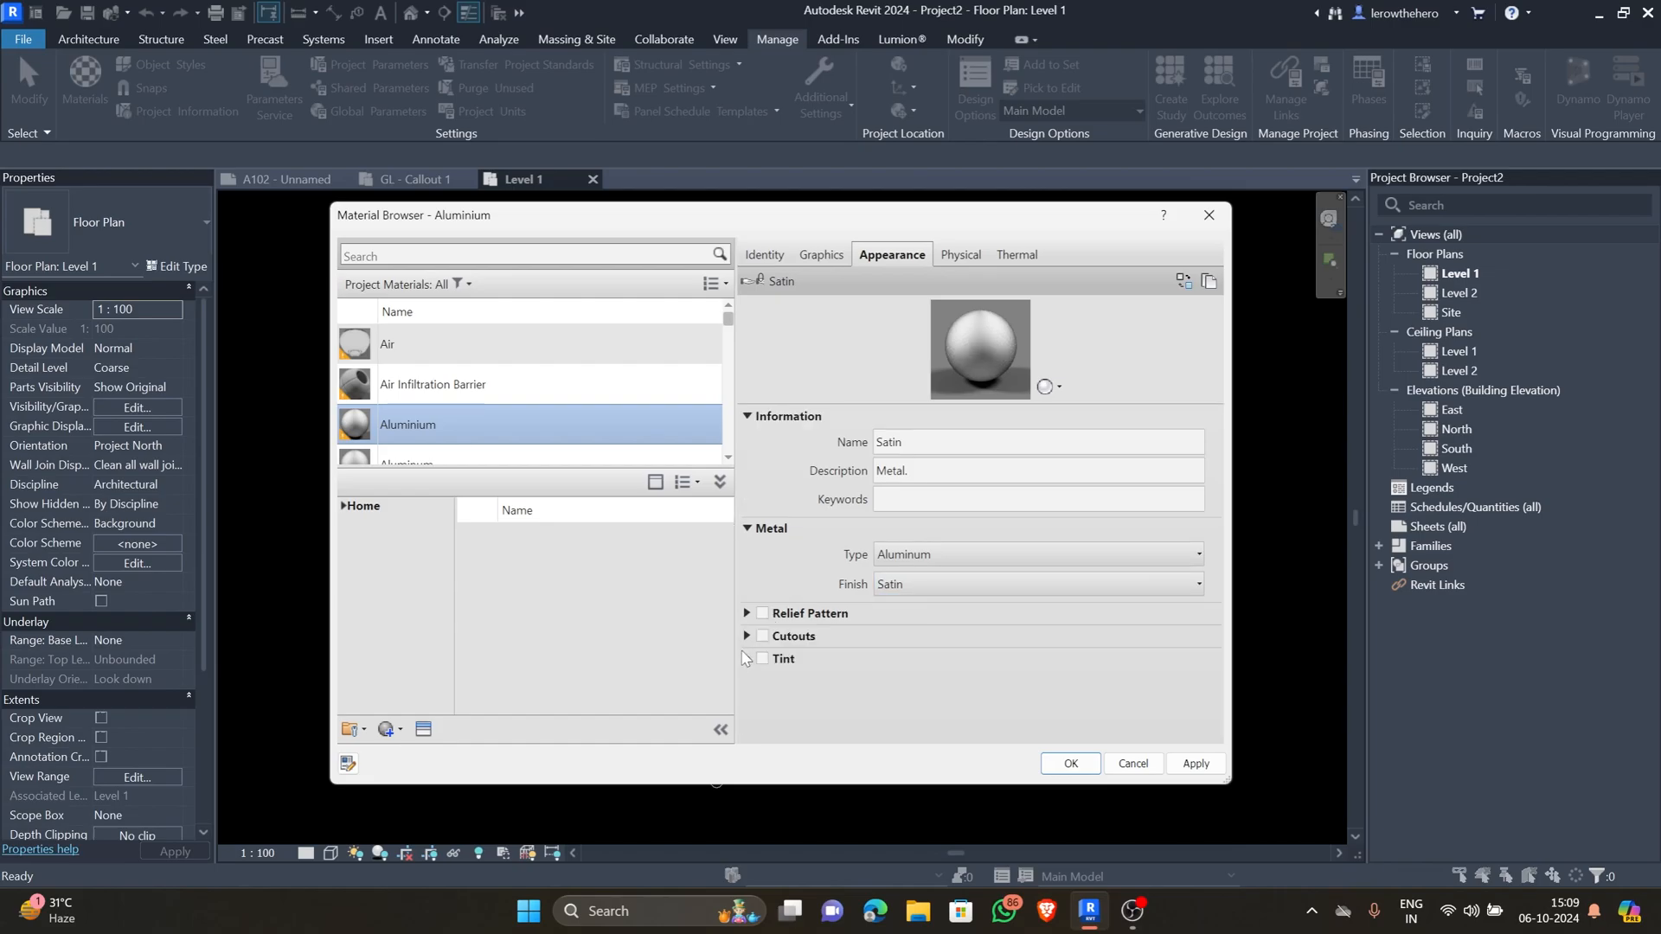
- Enable cutouts on the Aluminium appearance and set their type to Squares
left_click(762, 635)
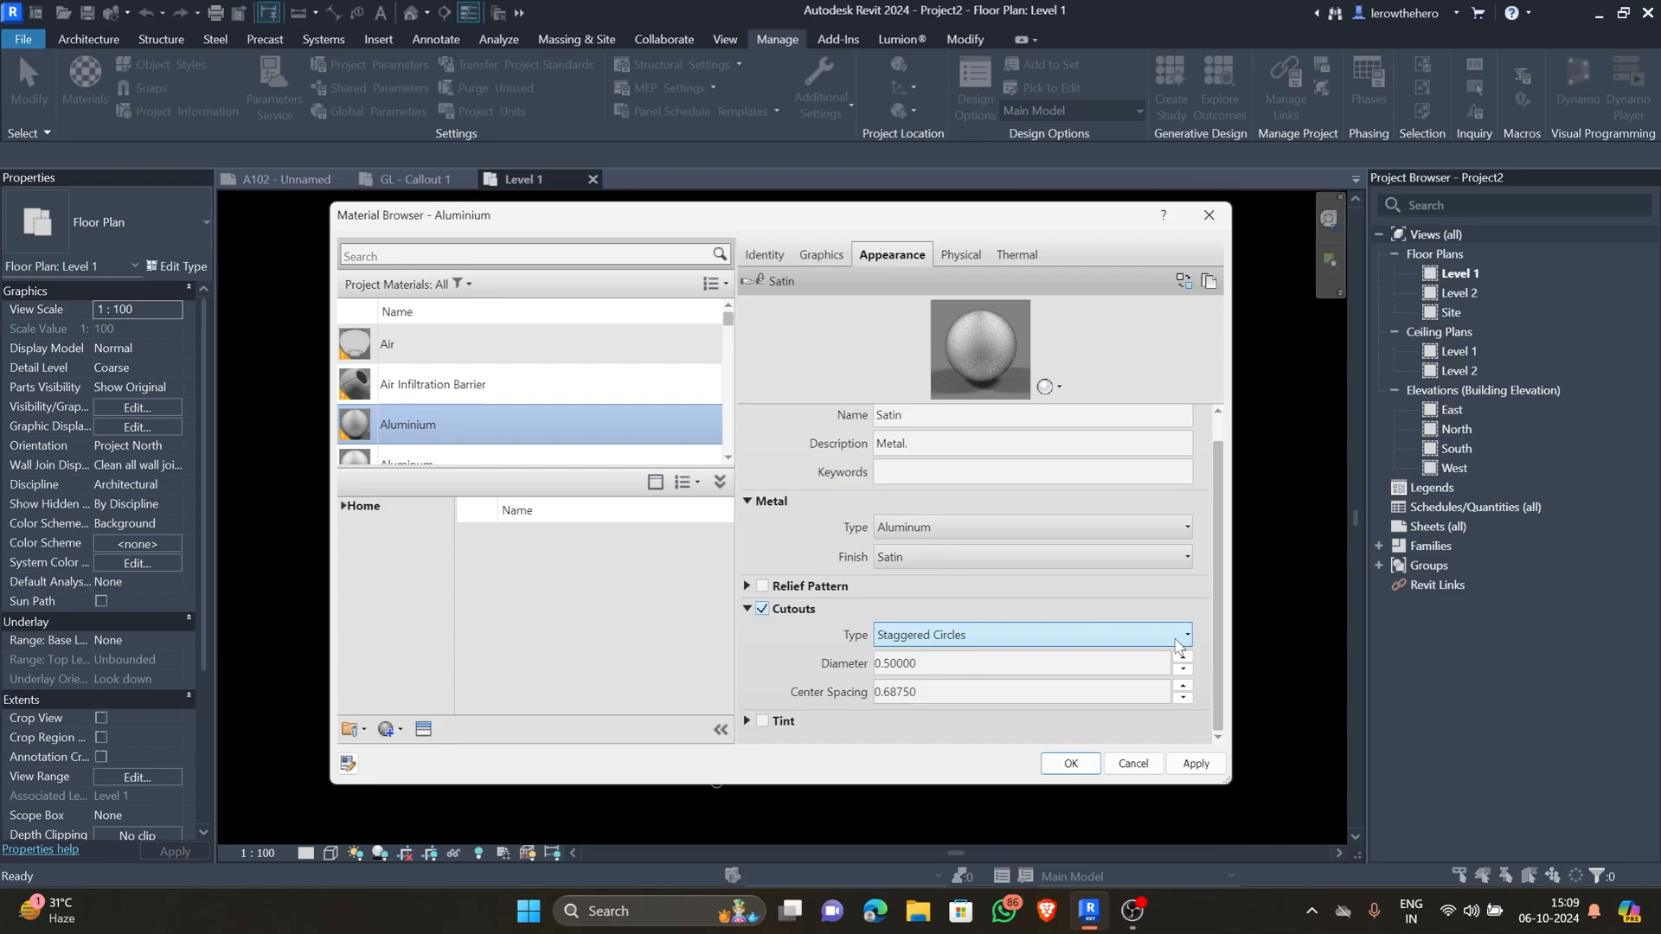
left_click(1177, 645)
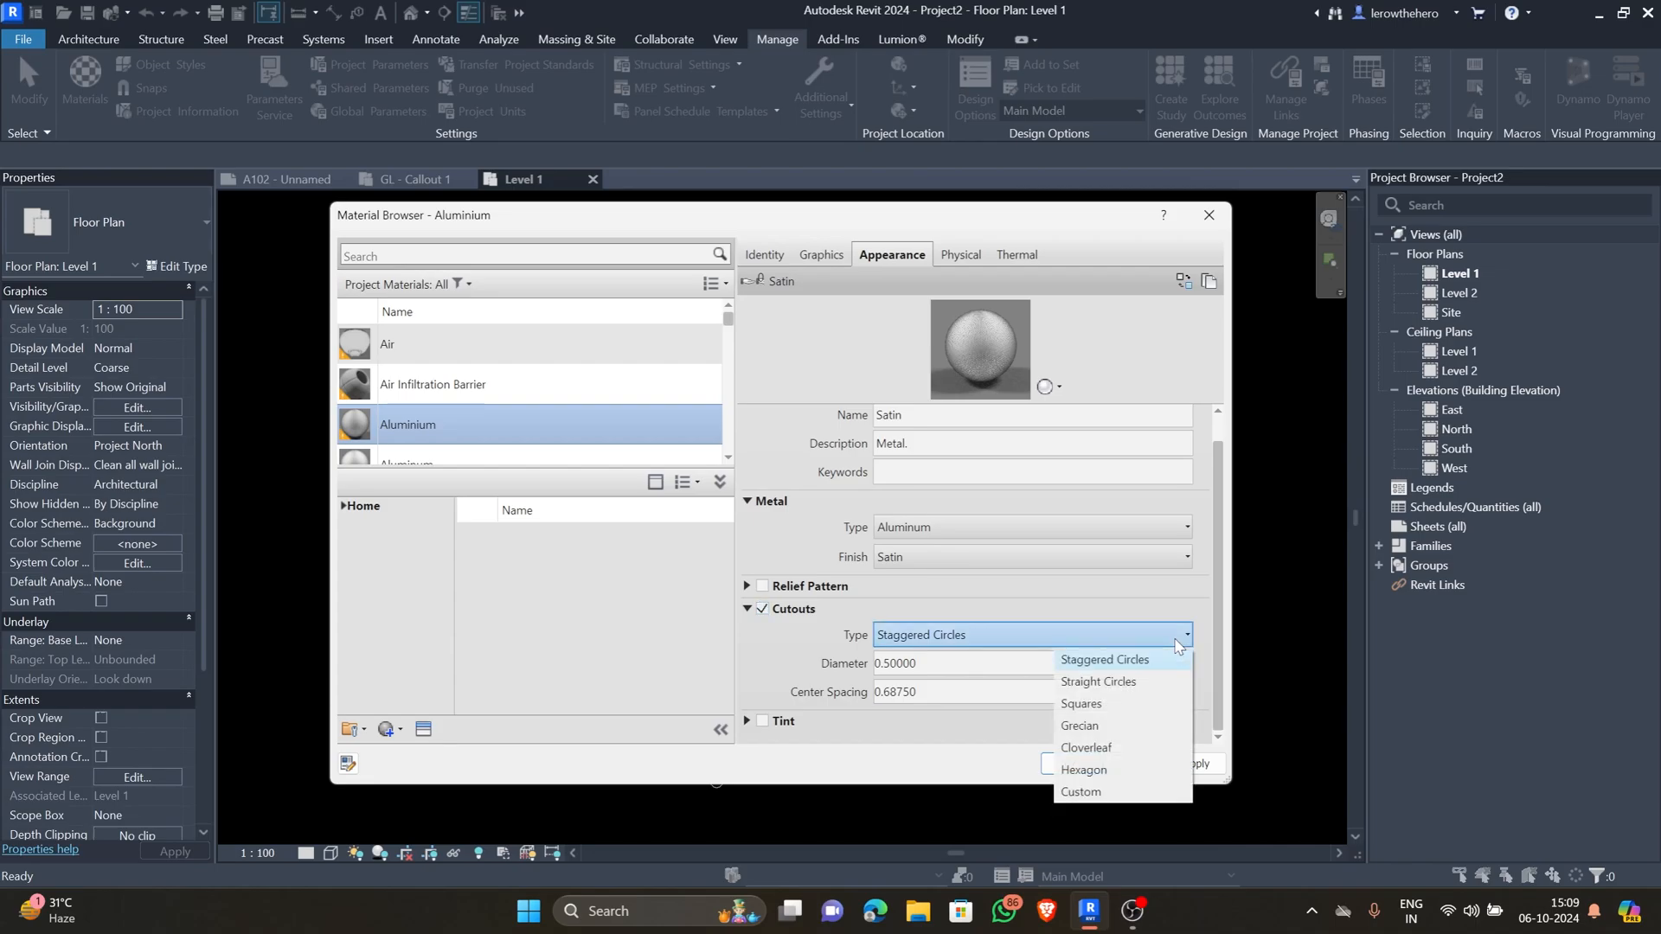
left_click(1085, 703)
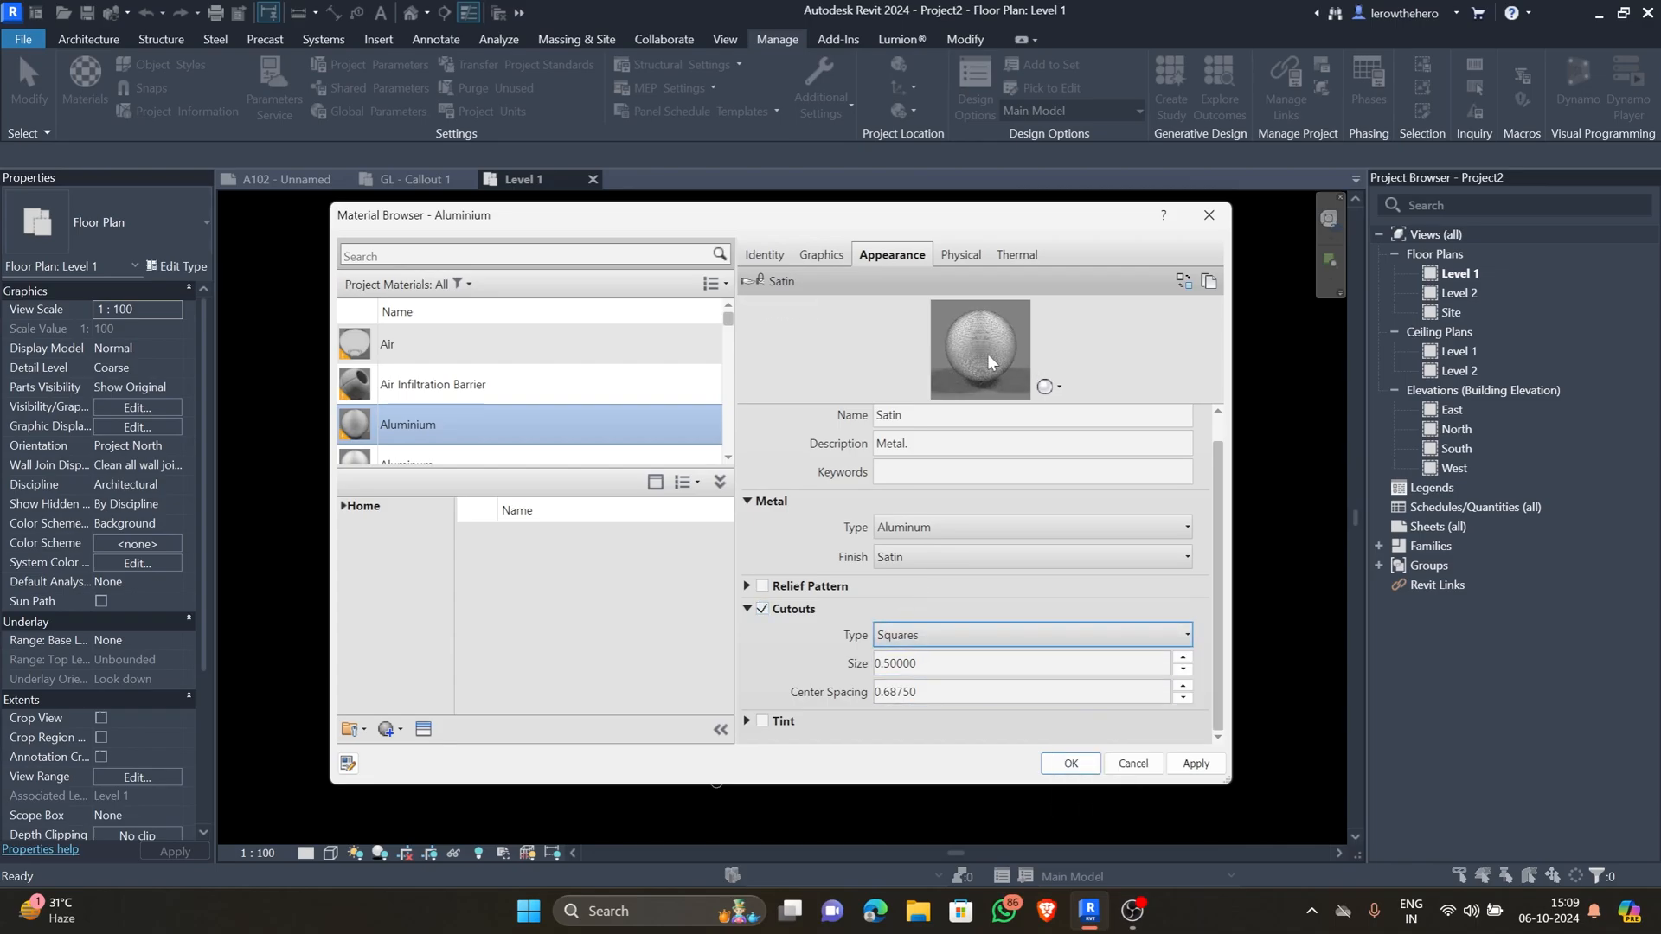
- Set the Aluminium appearance preview scene to Walls and turn the cutouts off
left_click(1047, 387)
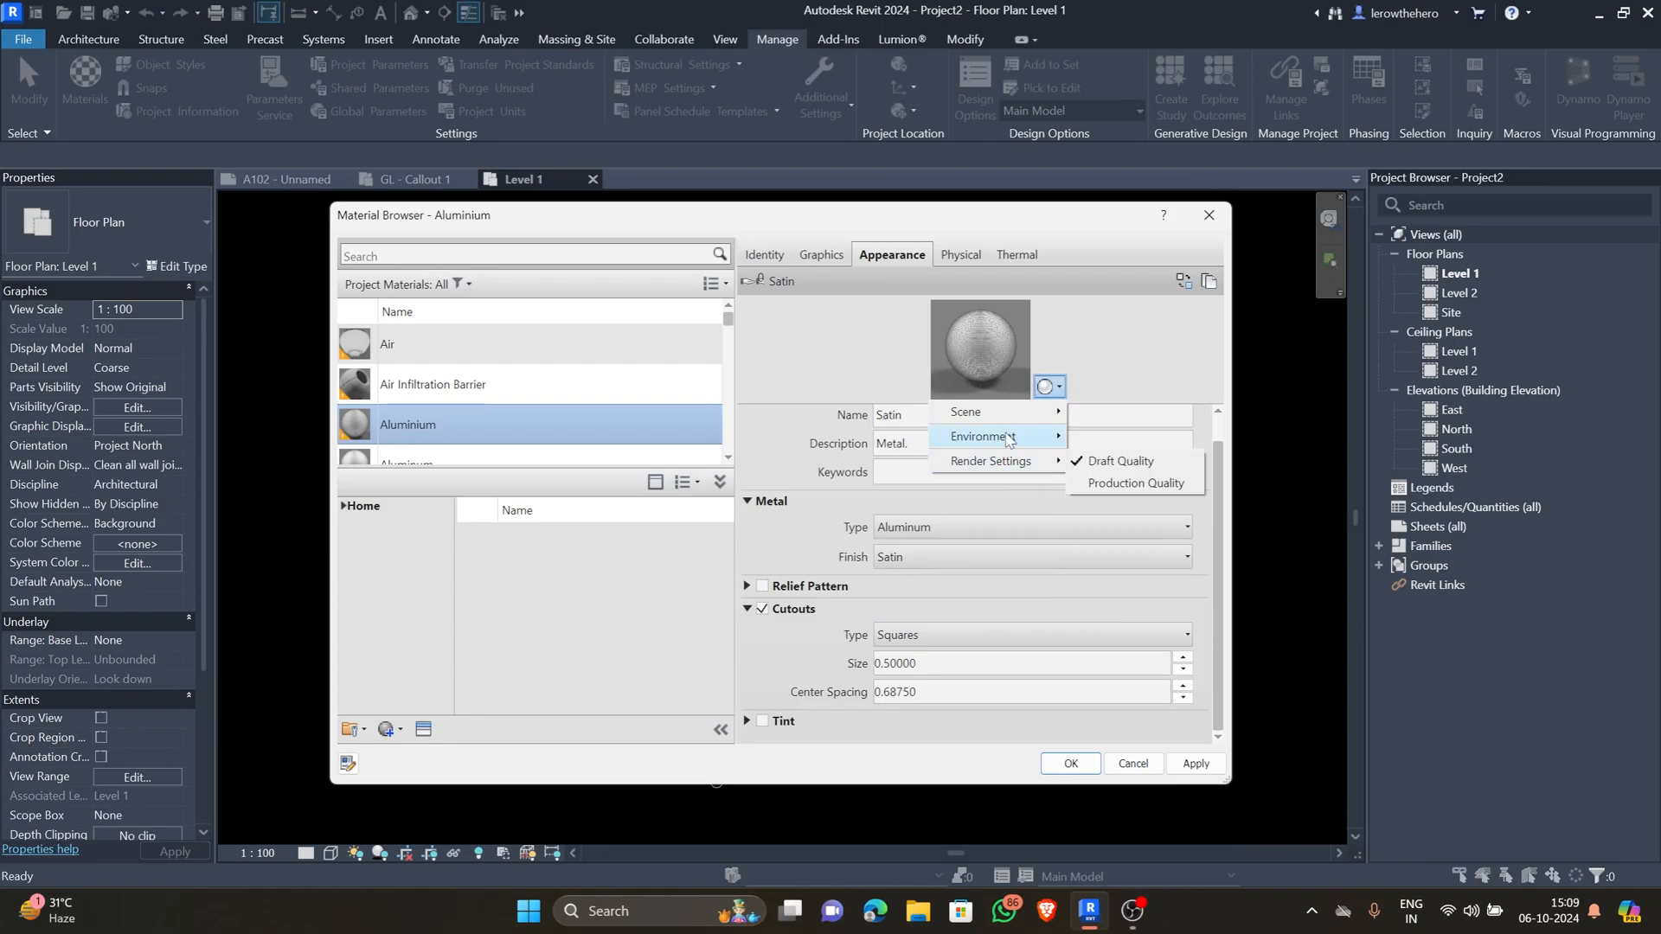
mouse_move(1010, 440)
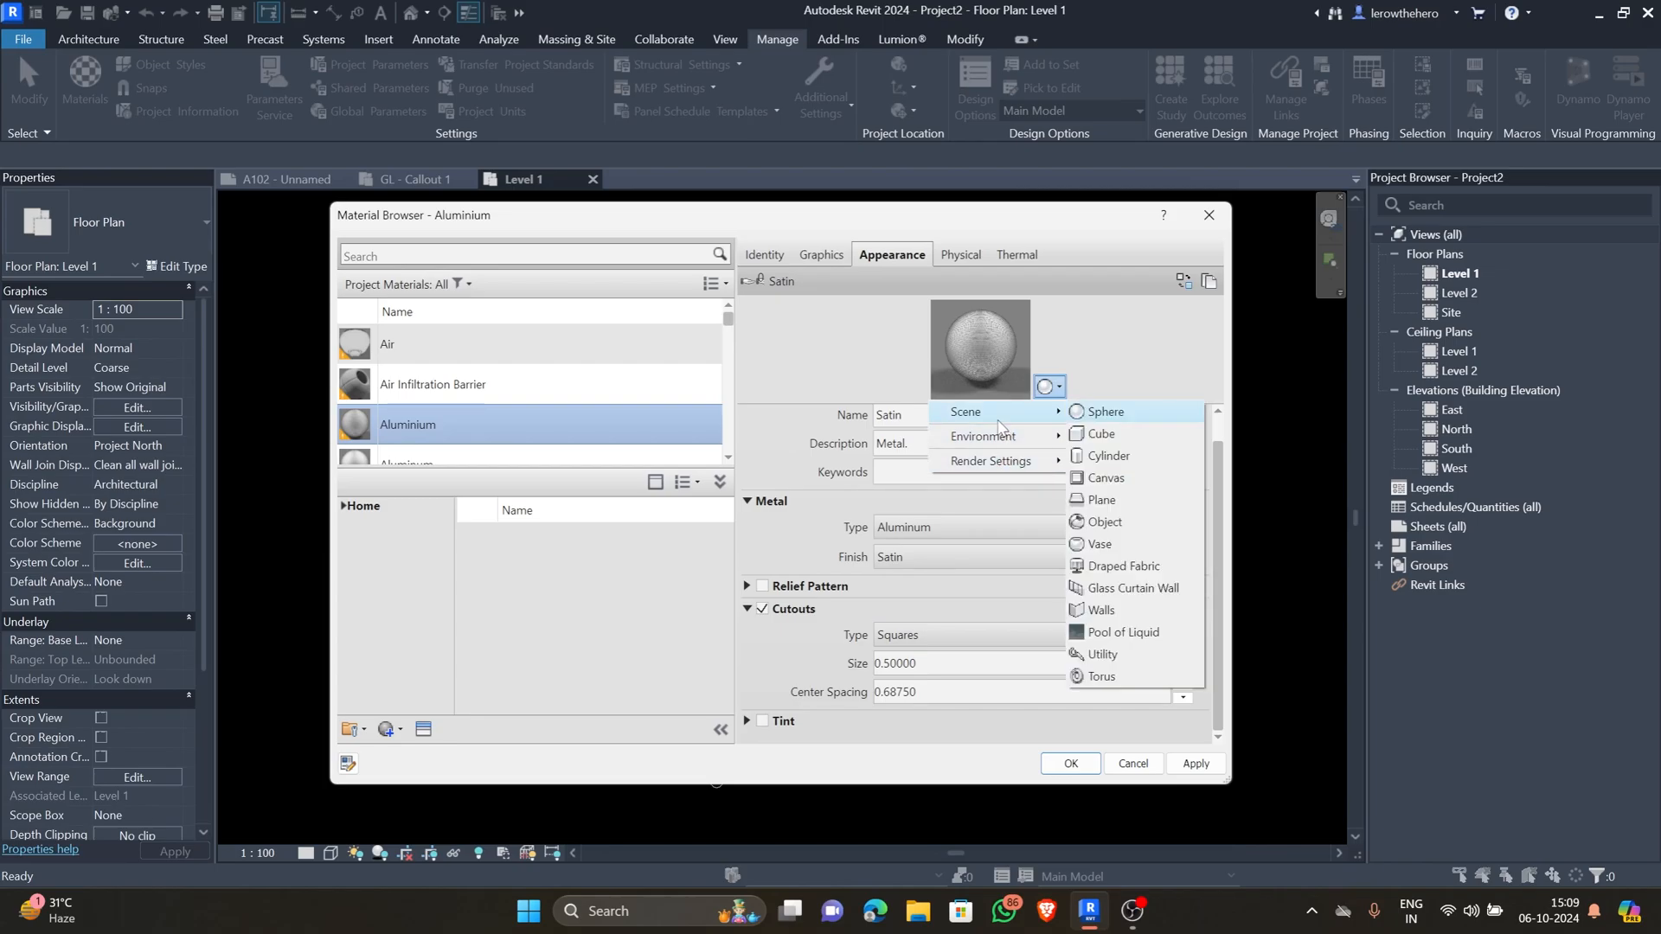
left_click(1112, 432)
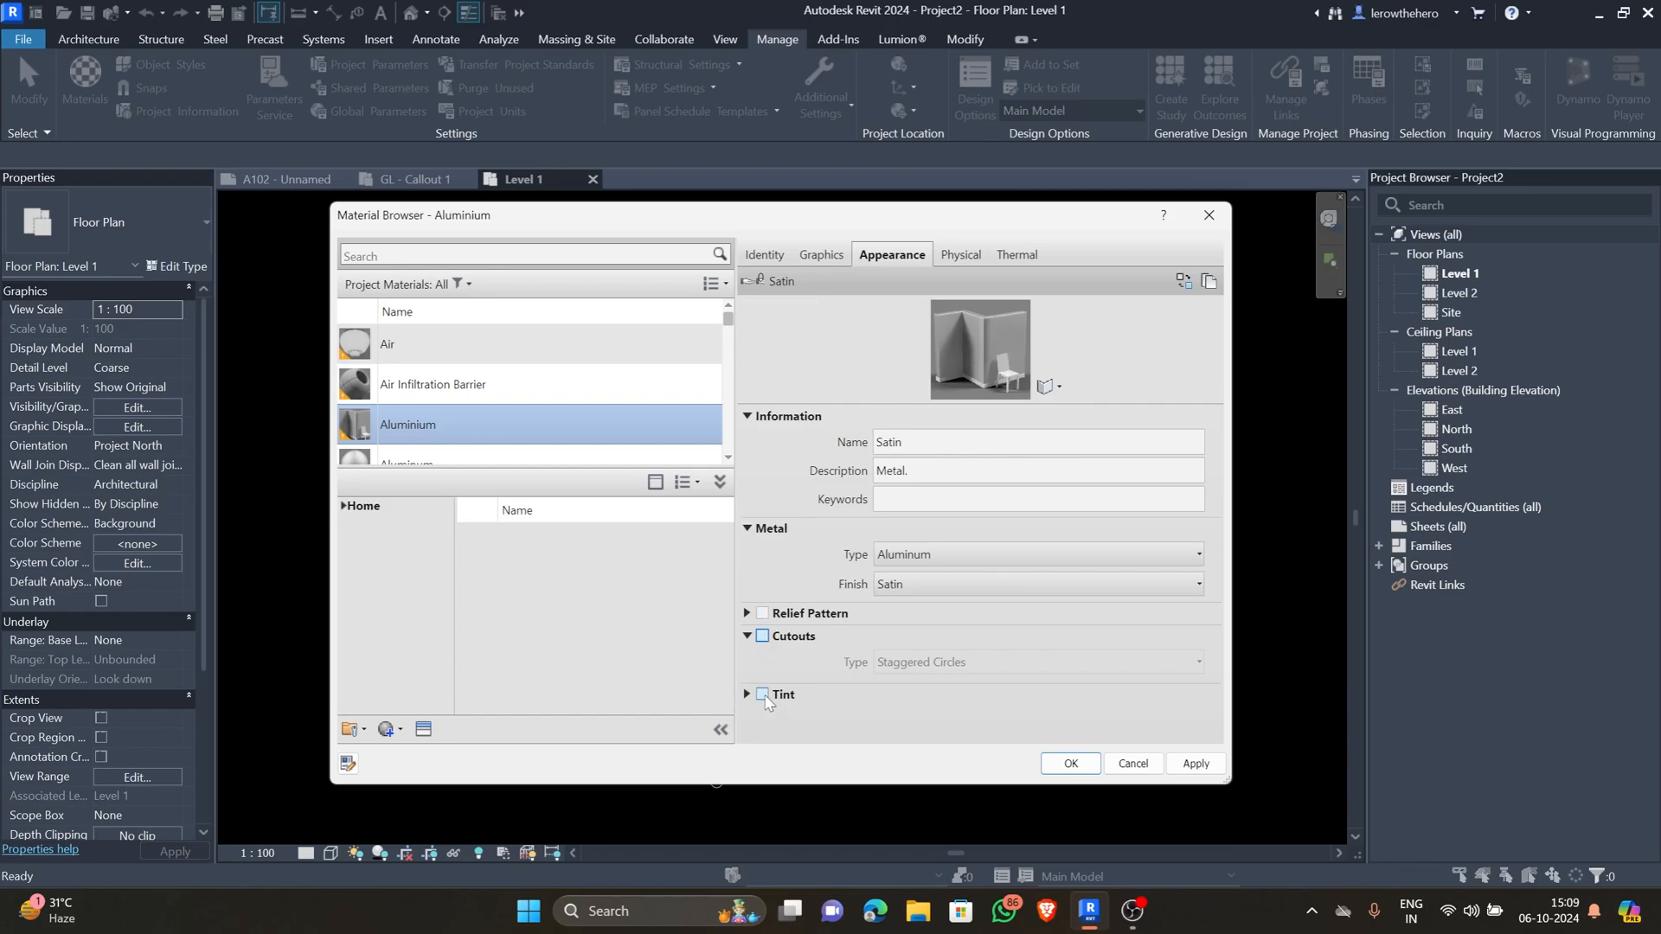
- Enable tint on the Aluminium appearance and set the tint color to teal, RGB 23-136-119
left_click(762, 695)
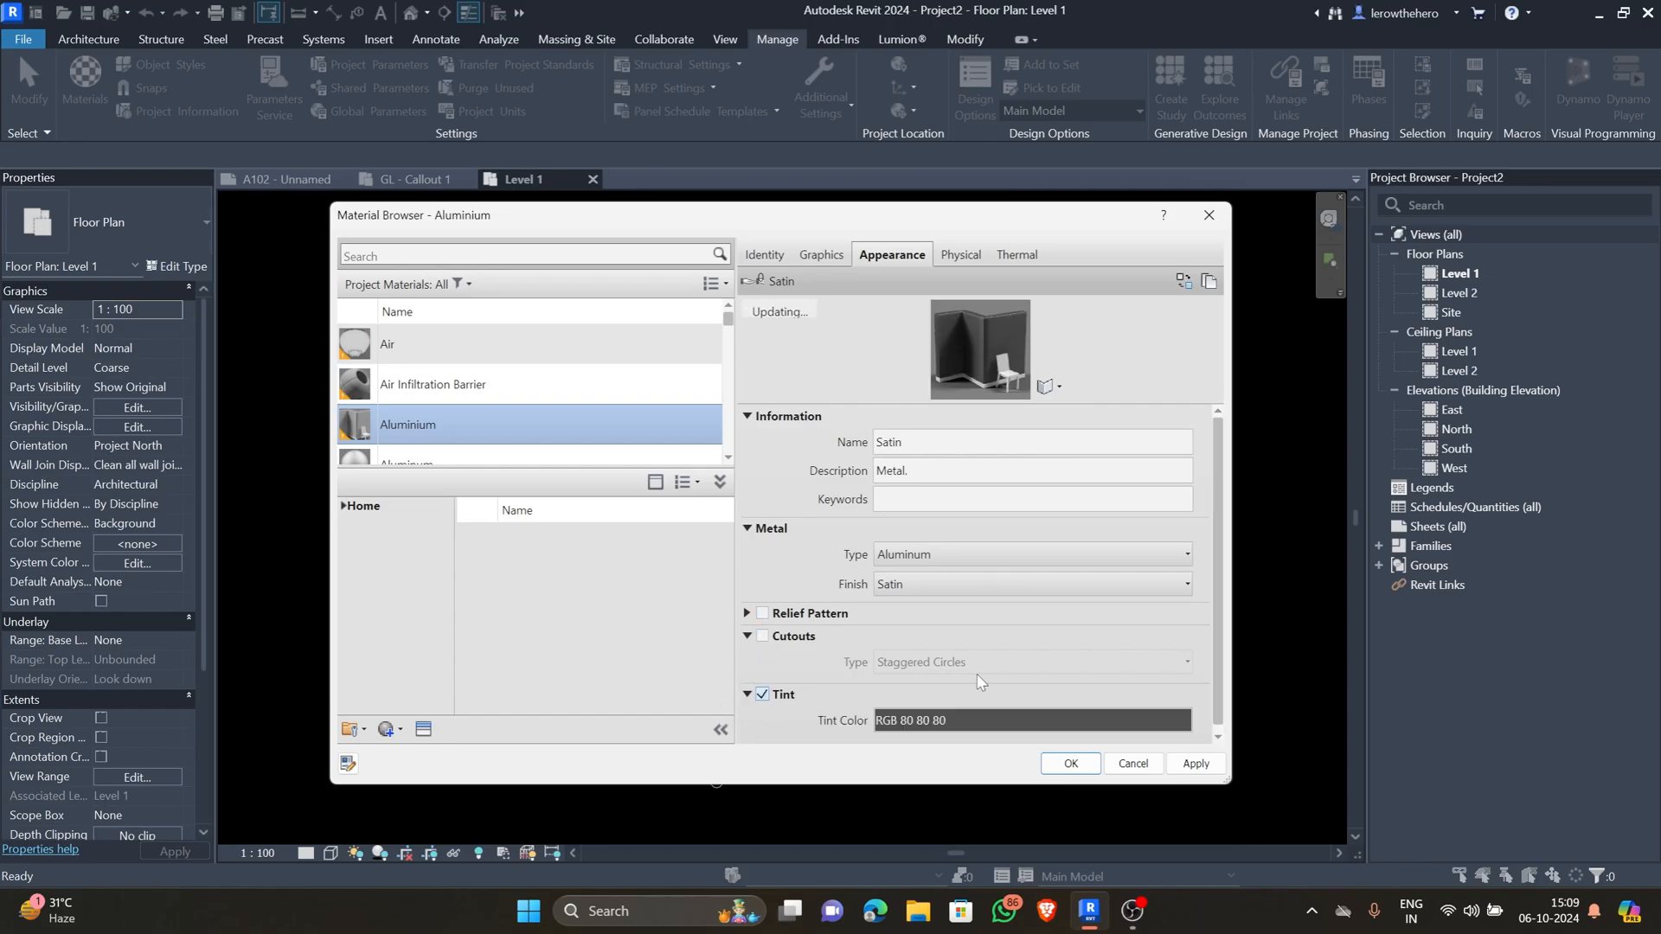
left_click(1117, 721)
left_click(890, 407)
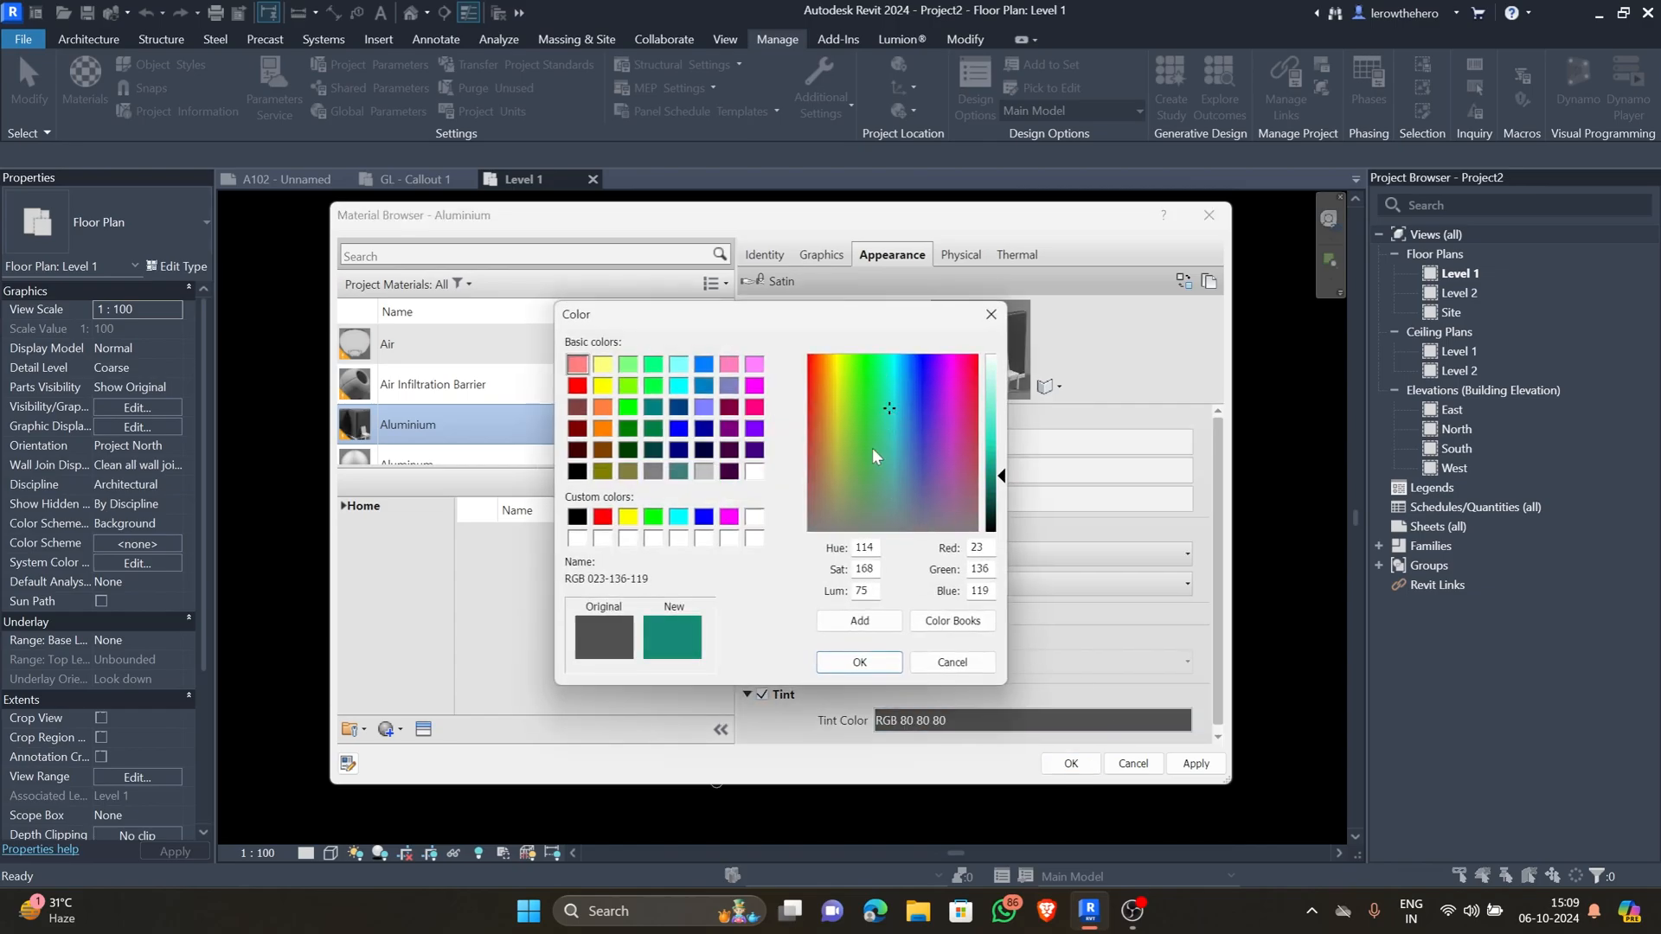
left_click(858, 661)
- Examine Aluminium's physical properties, including the behavior options and the mechanical and strength values
left_click(955, 255)
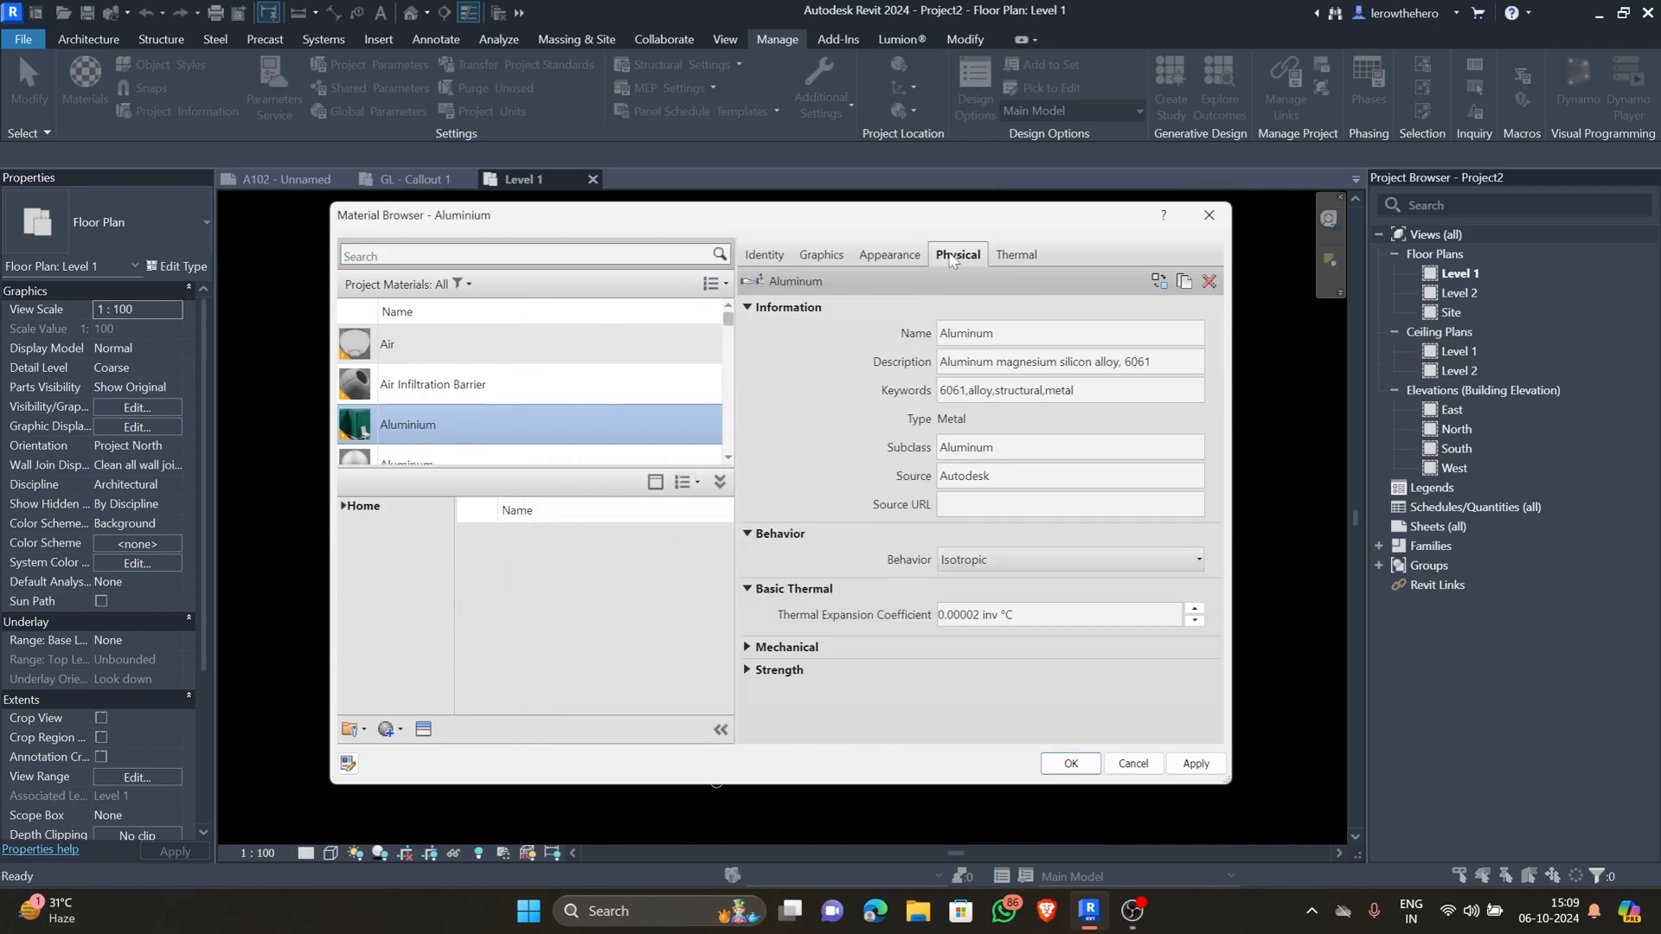
scroll(655, 424, "down", 1)
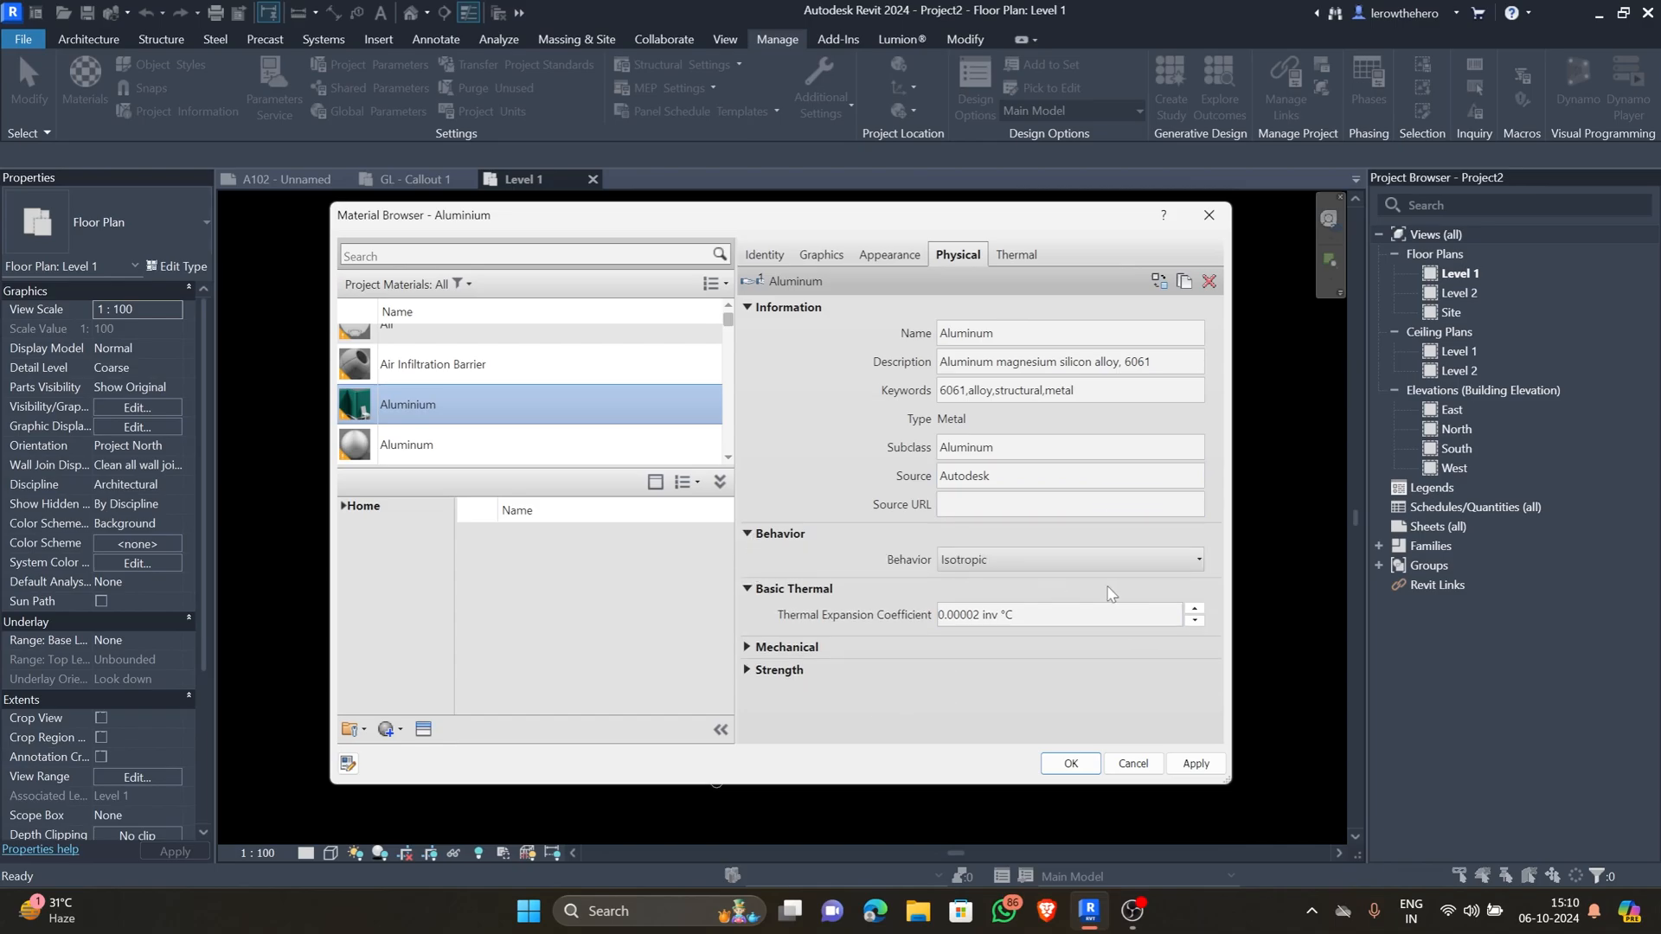
left_click(1125, 560)
left_click(1176, 577)
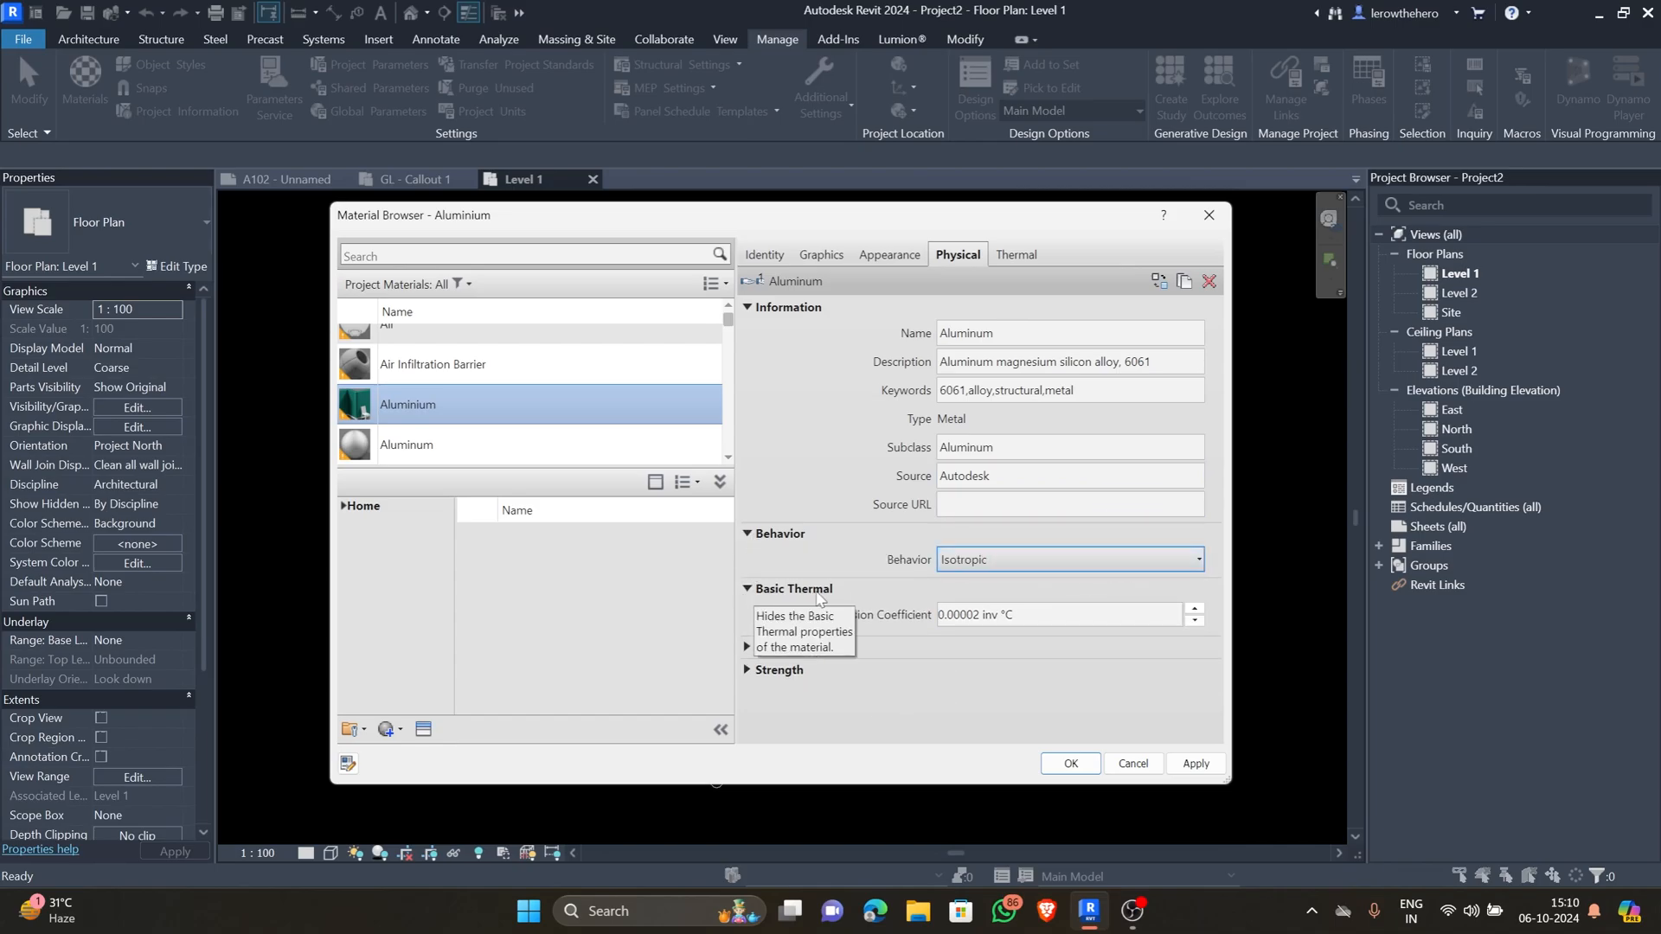
left_click(747, 646)
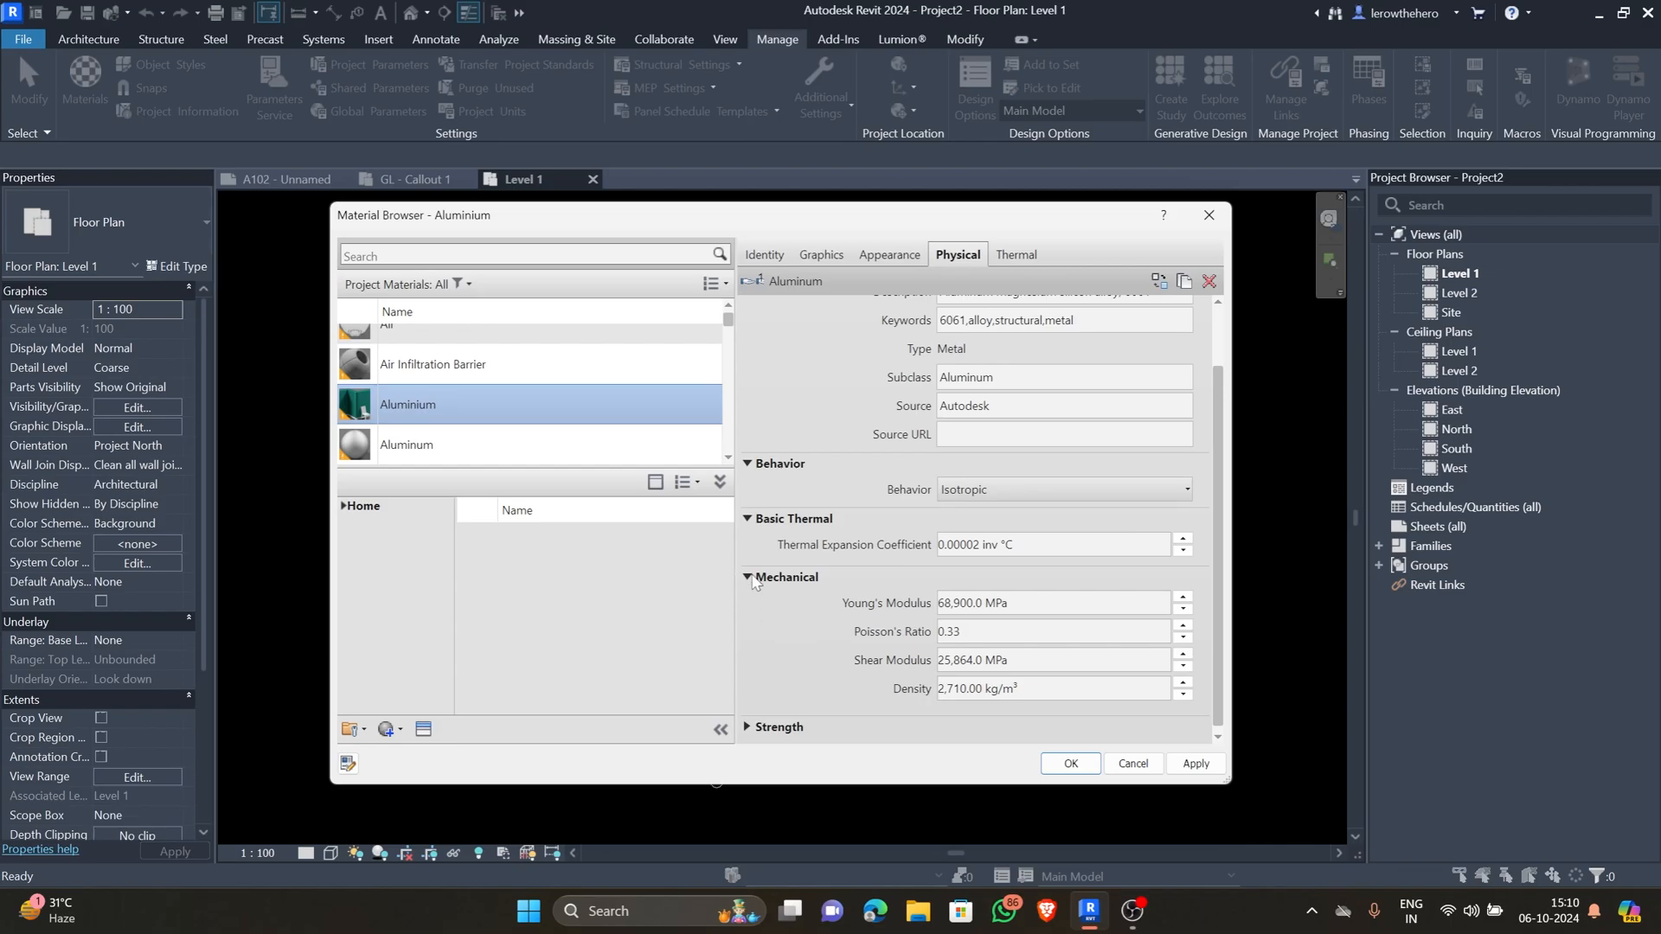
left_click(749, 576)
left_click(747, 670)
left_click(748, 632)
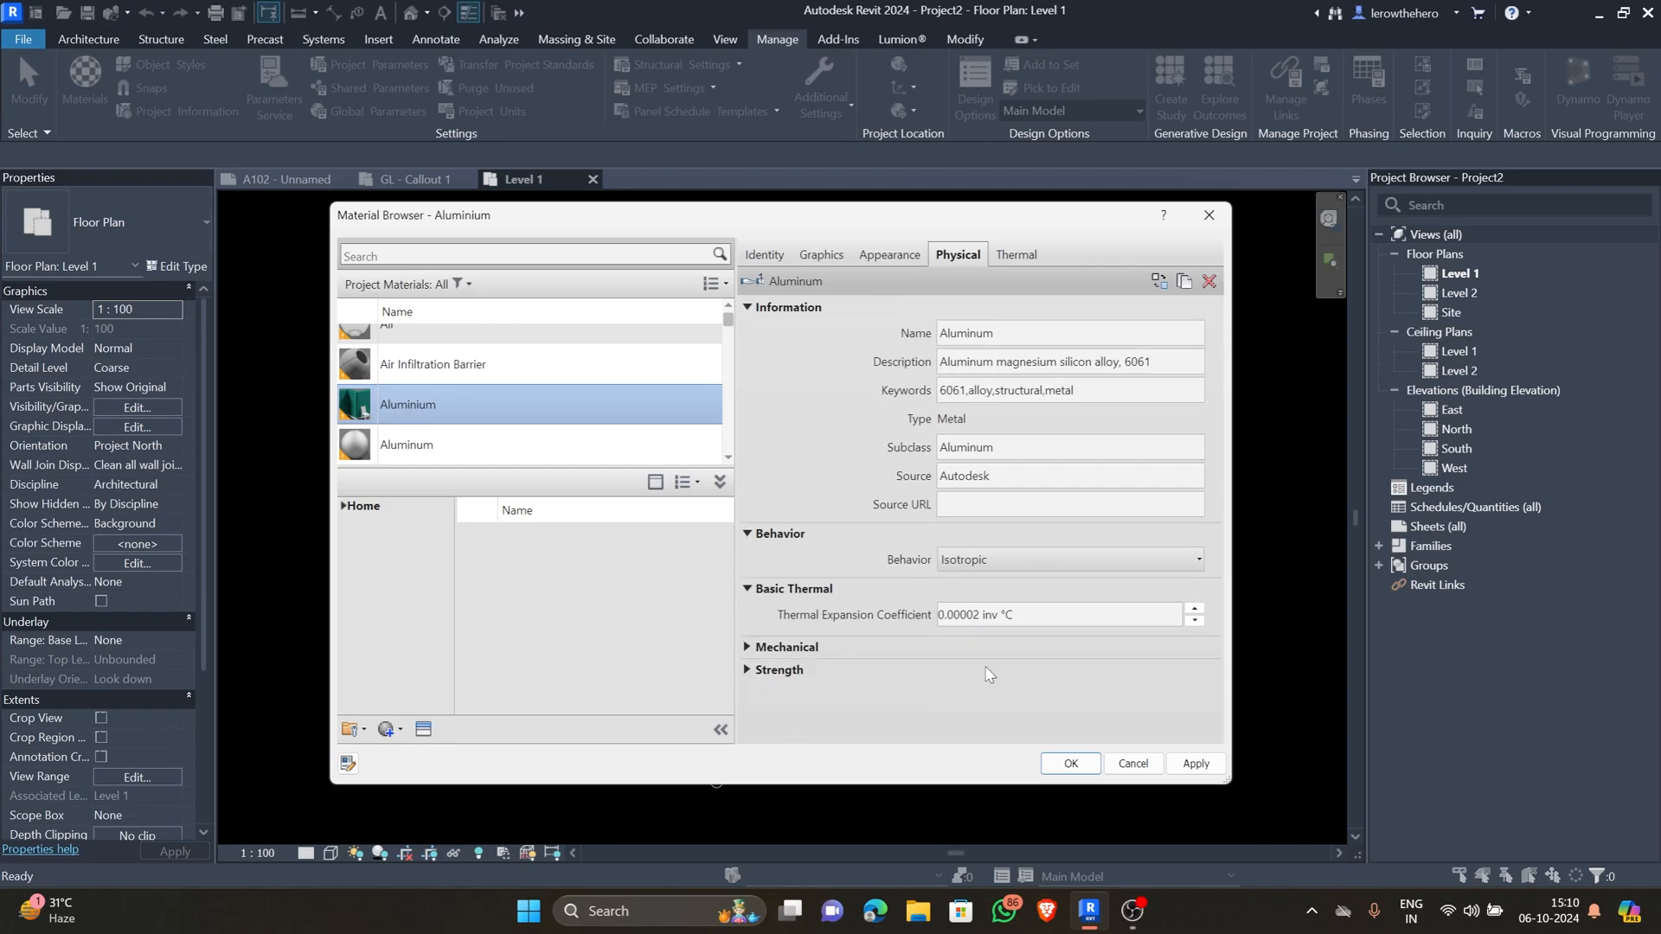
- Set Aluminium's thermal specific heat to 0.8969 J/(g·°C) and its emissivity to 0.22, and apply the changes
left_click(1016, 254)
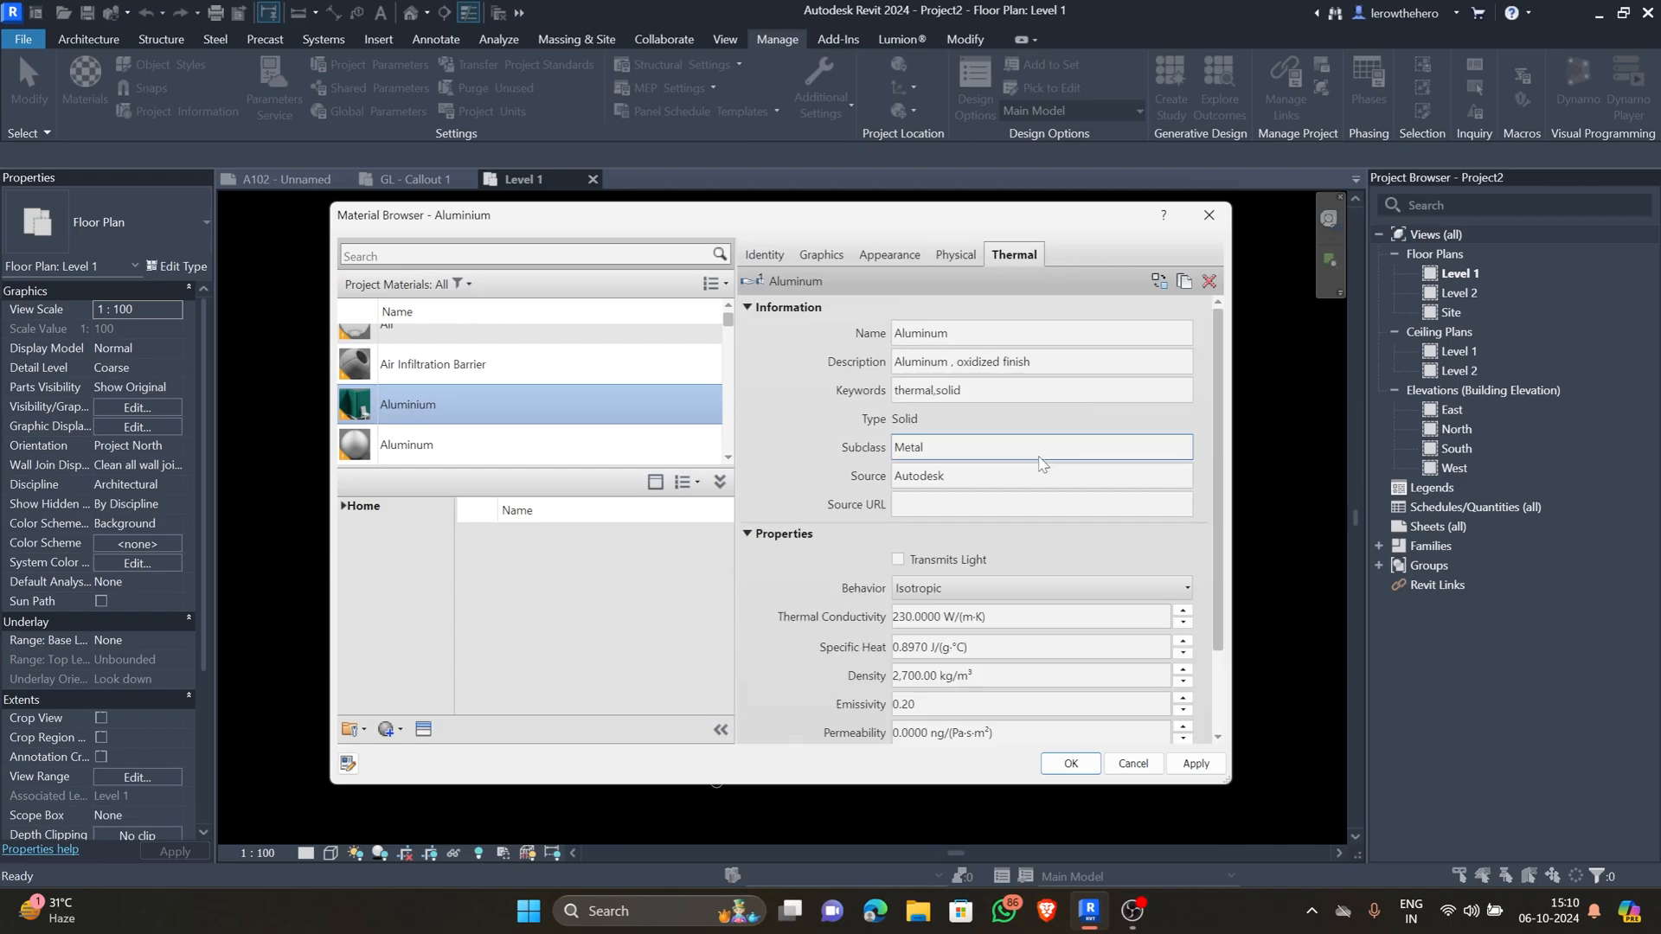
scroll(934, 549, "down", 4)
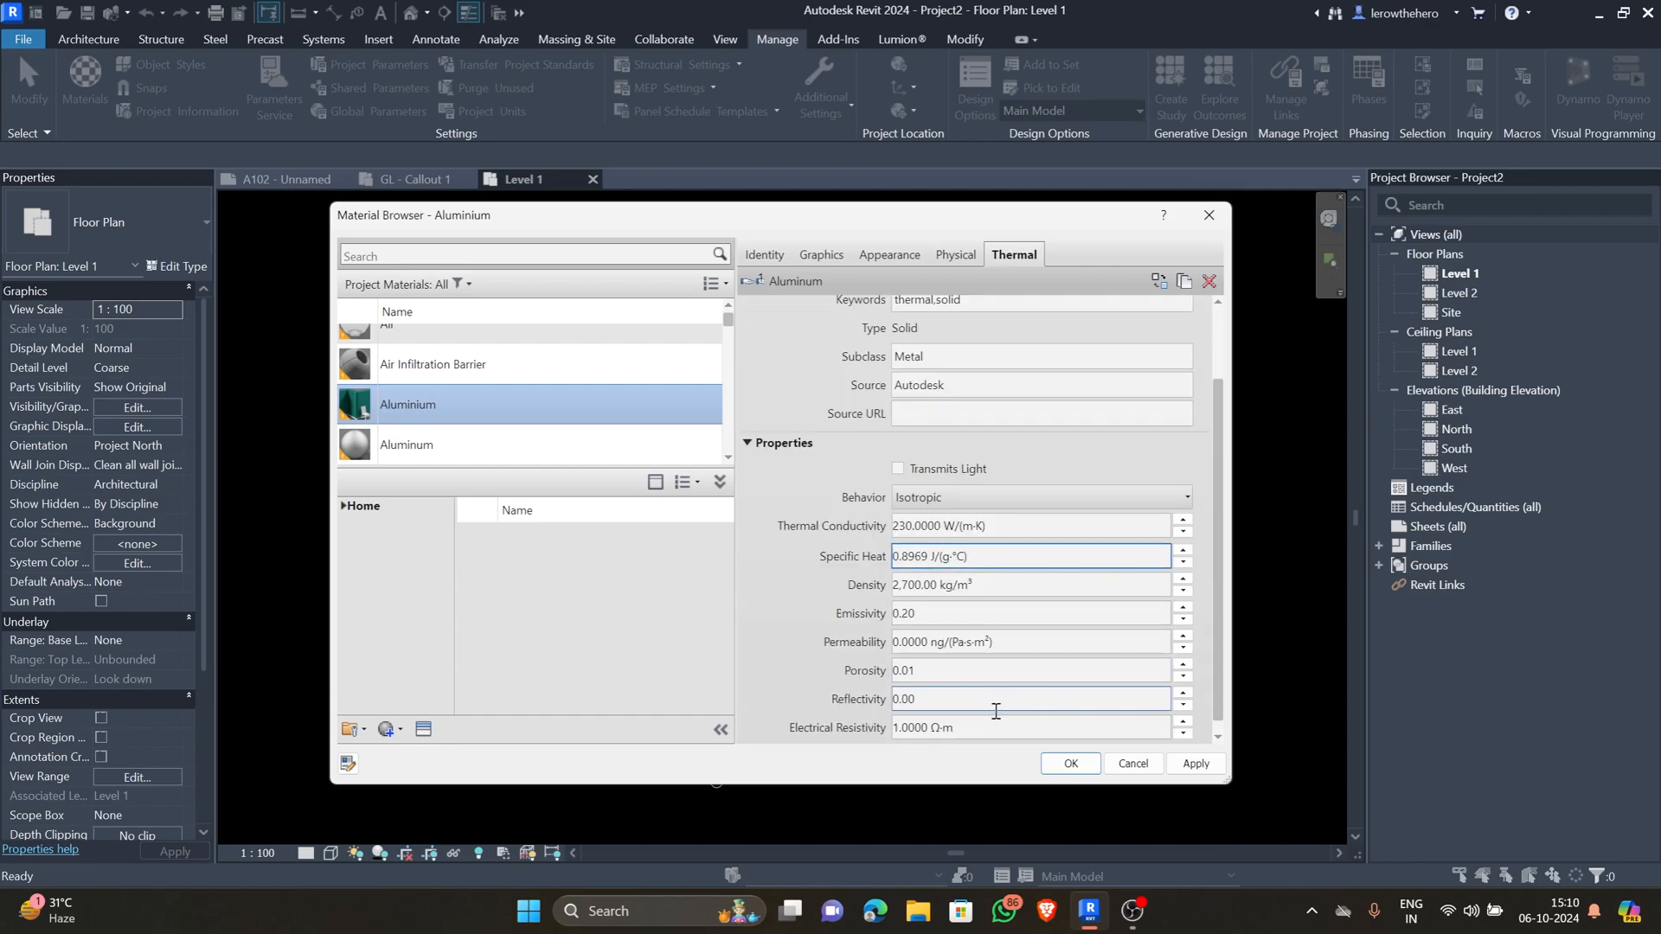
left_click(776, 670)
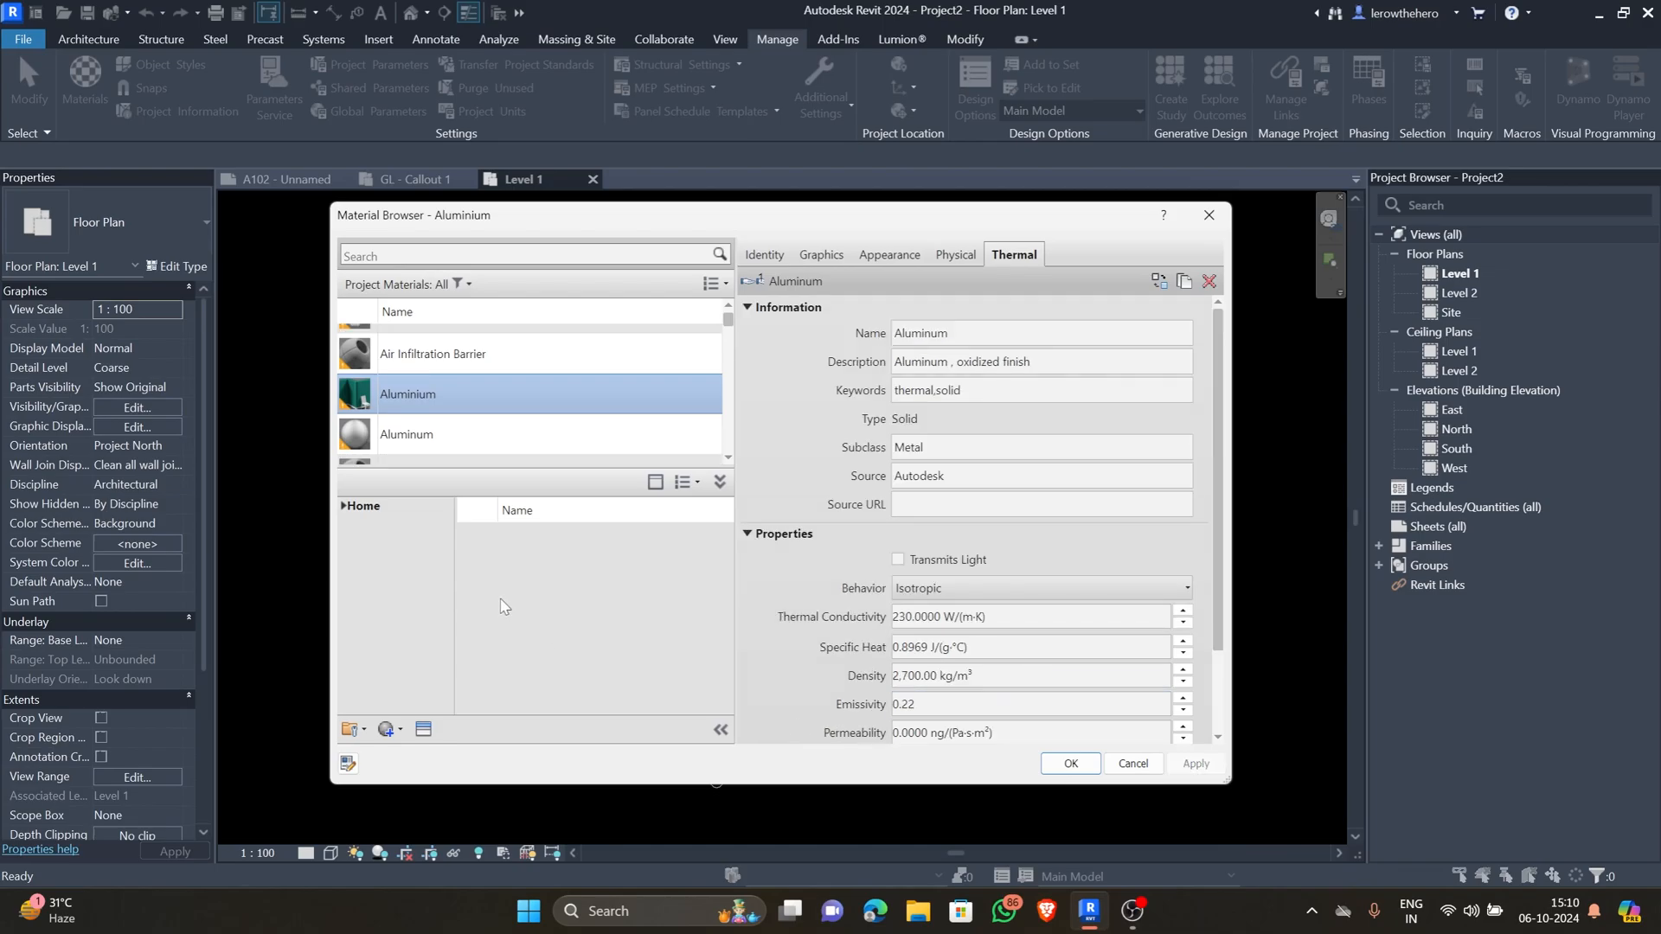
scroll(546, 434, "down", 10)
scroll(545, 434, "down", 10)
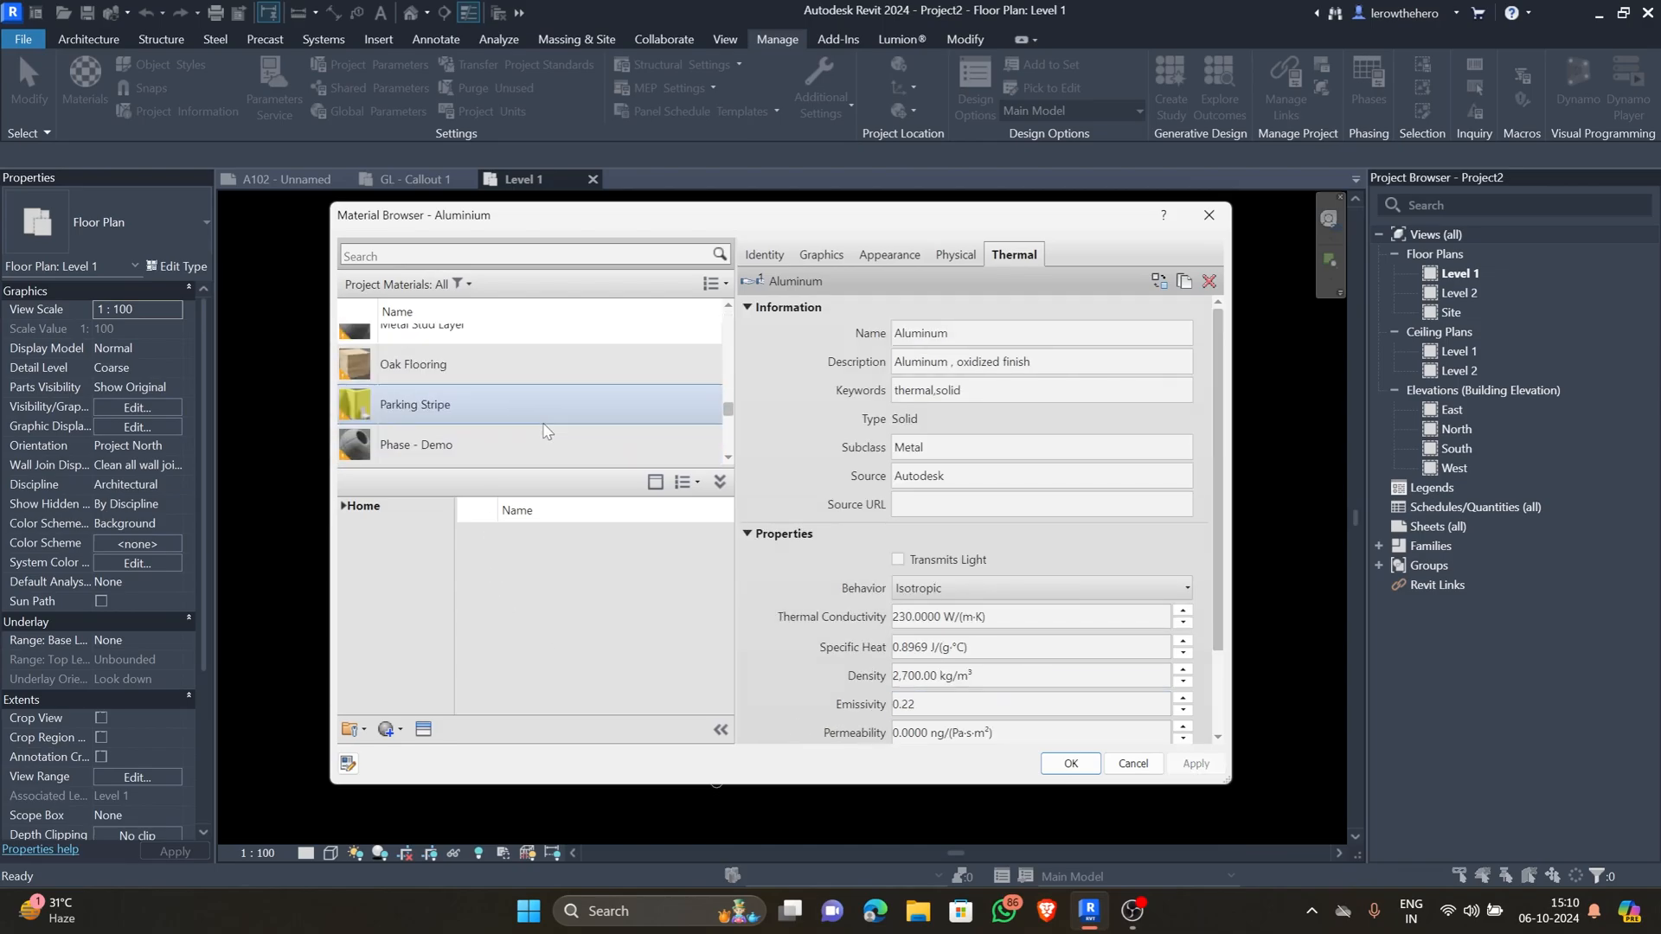
left_click(685, 482)
left_click(522, 683)
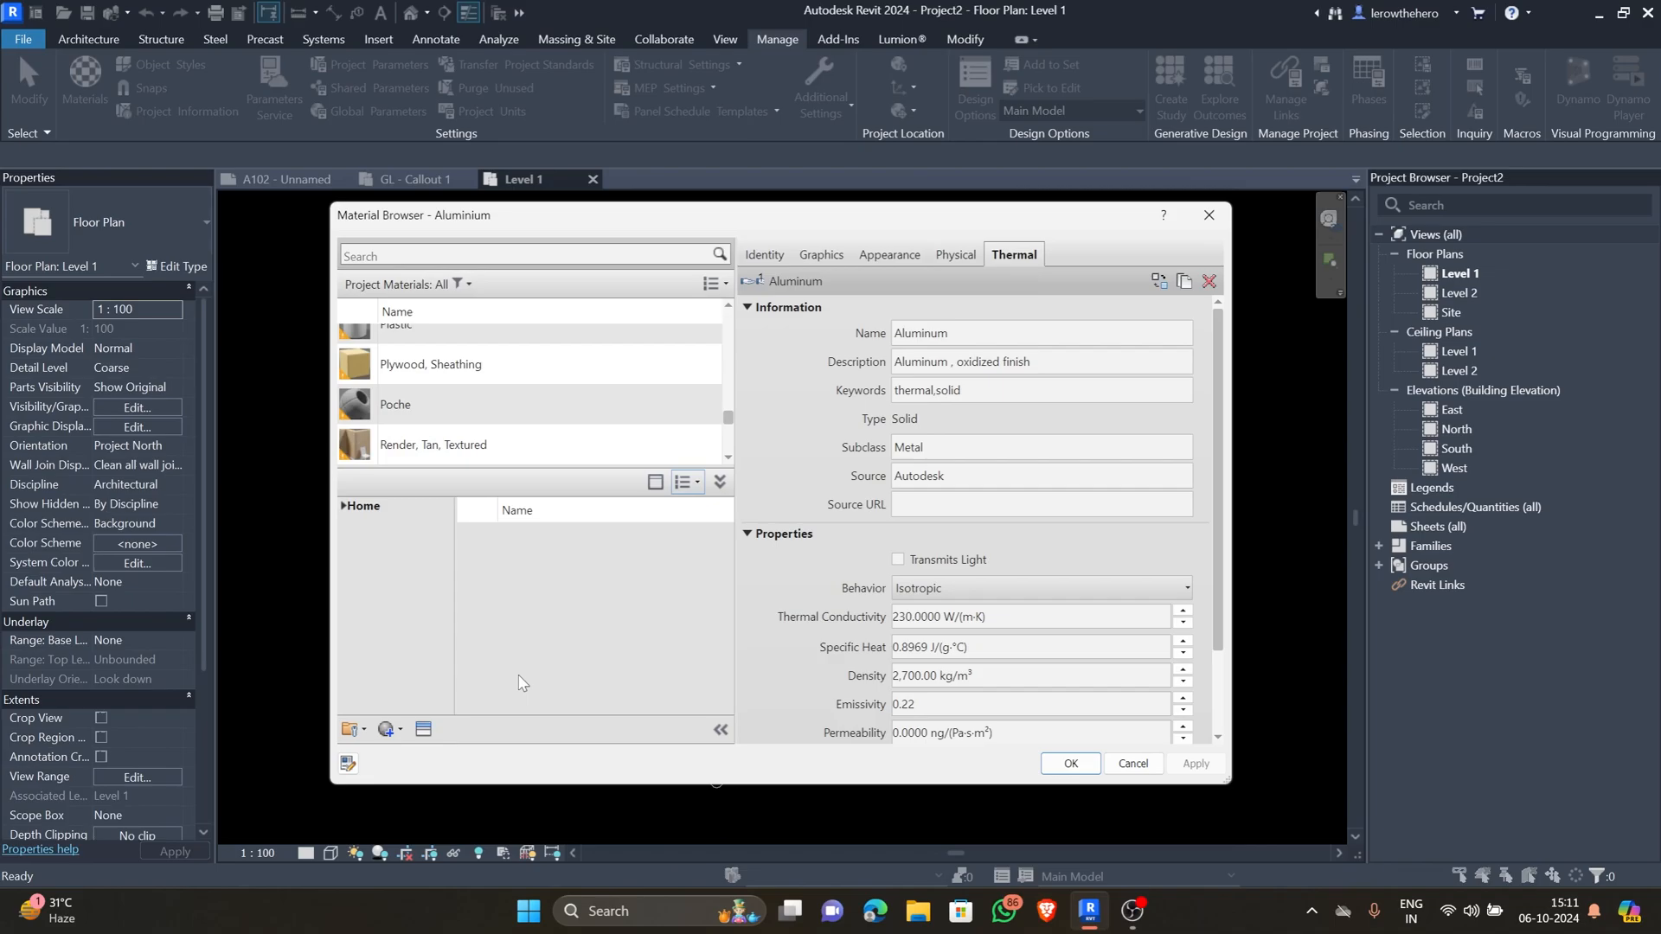
- Open the Asset Browser and resize it and the Material Browser side by side, with a wider asset category list
left_click(423, 730)
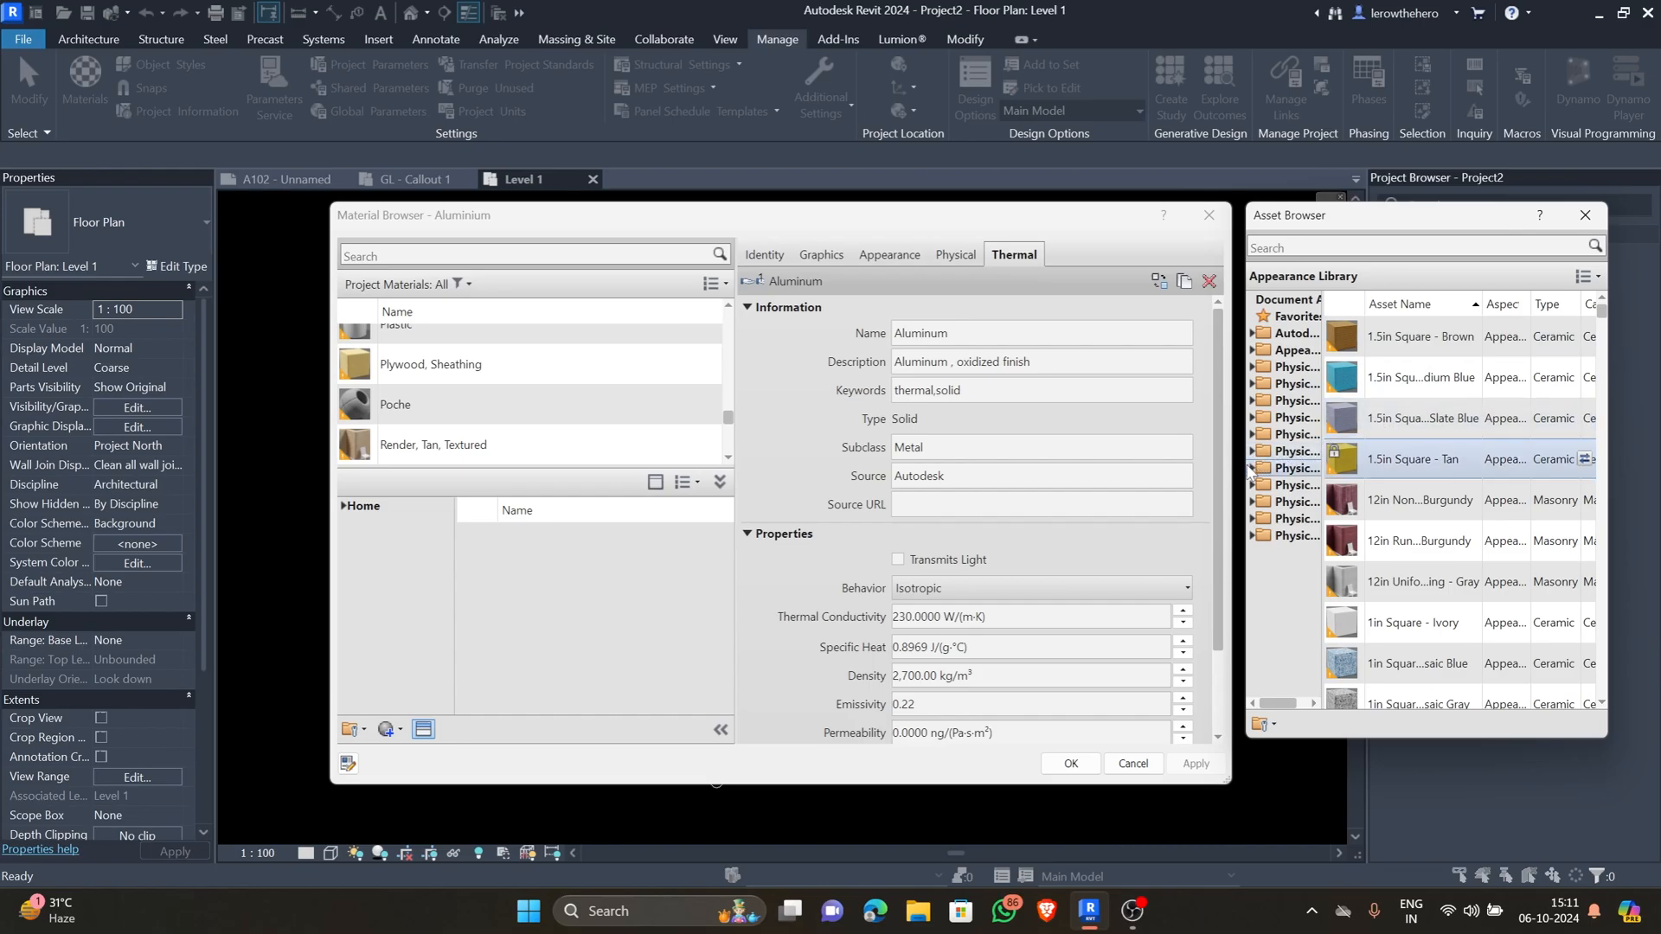
left_click_drag(1229, 481, 978, 481)
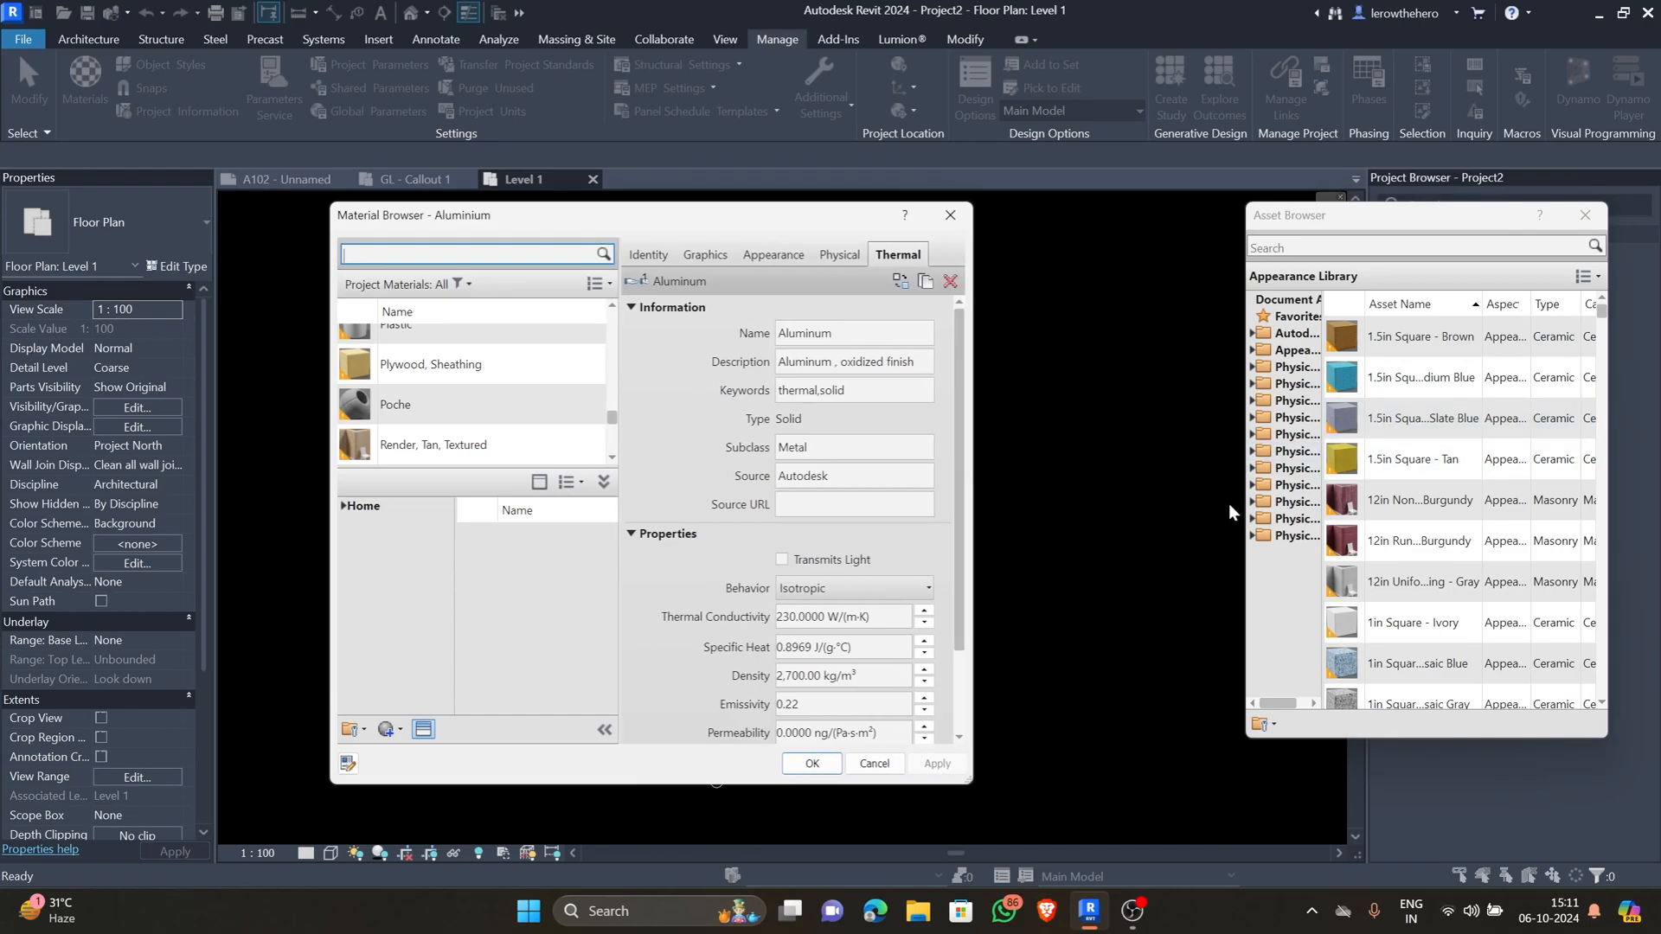
left_click_drag(1243, 548, 1054, 549)
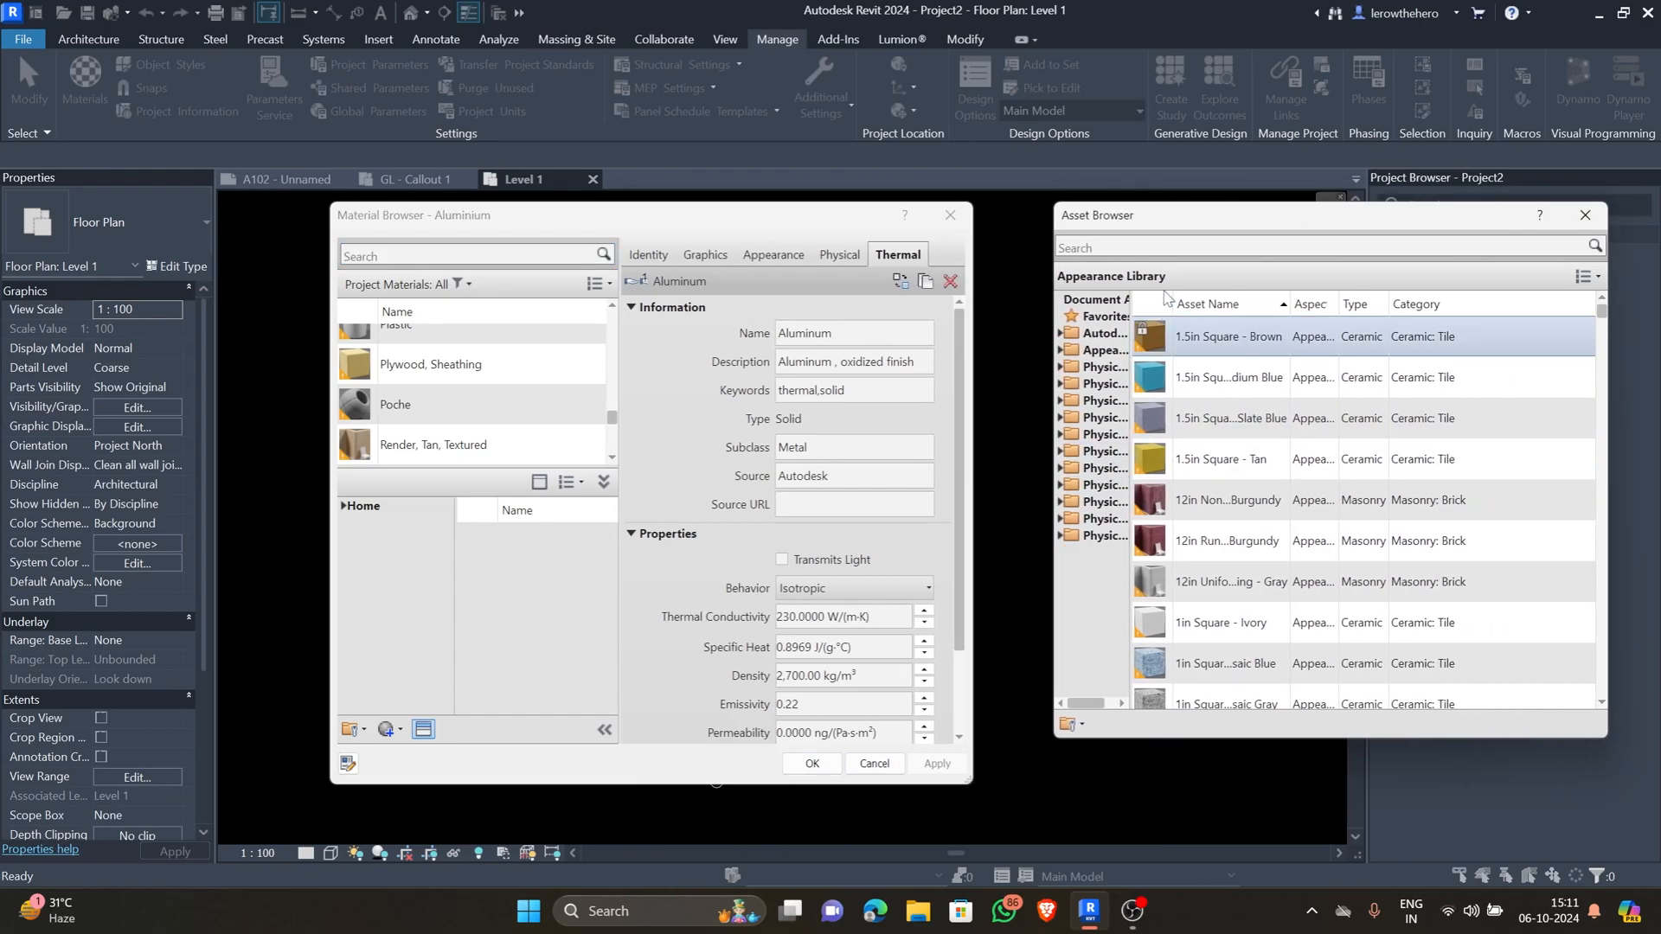
left_click_drag(1130, 298, 1277, 299)
- Replace Aluminium's physical asset with Cellulose Insulation from the Insulation category of Autodesk Physical Assets
double_click(1124, 333)
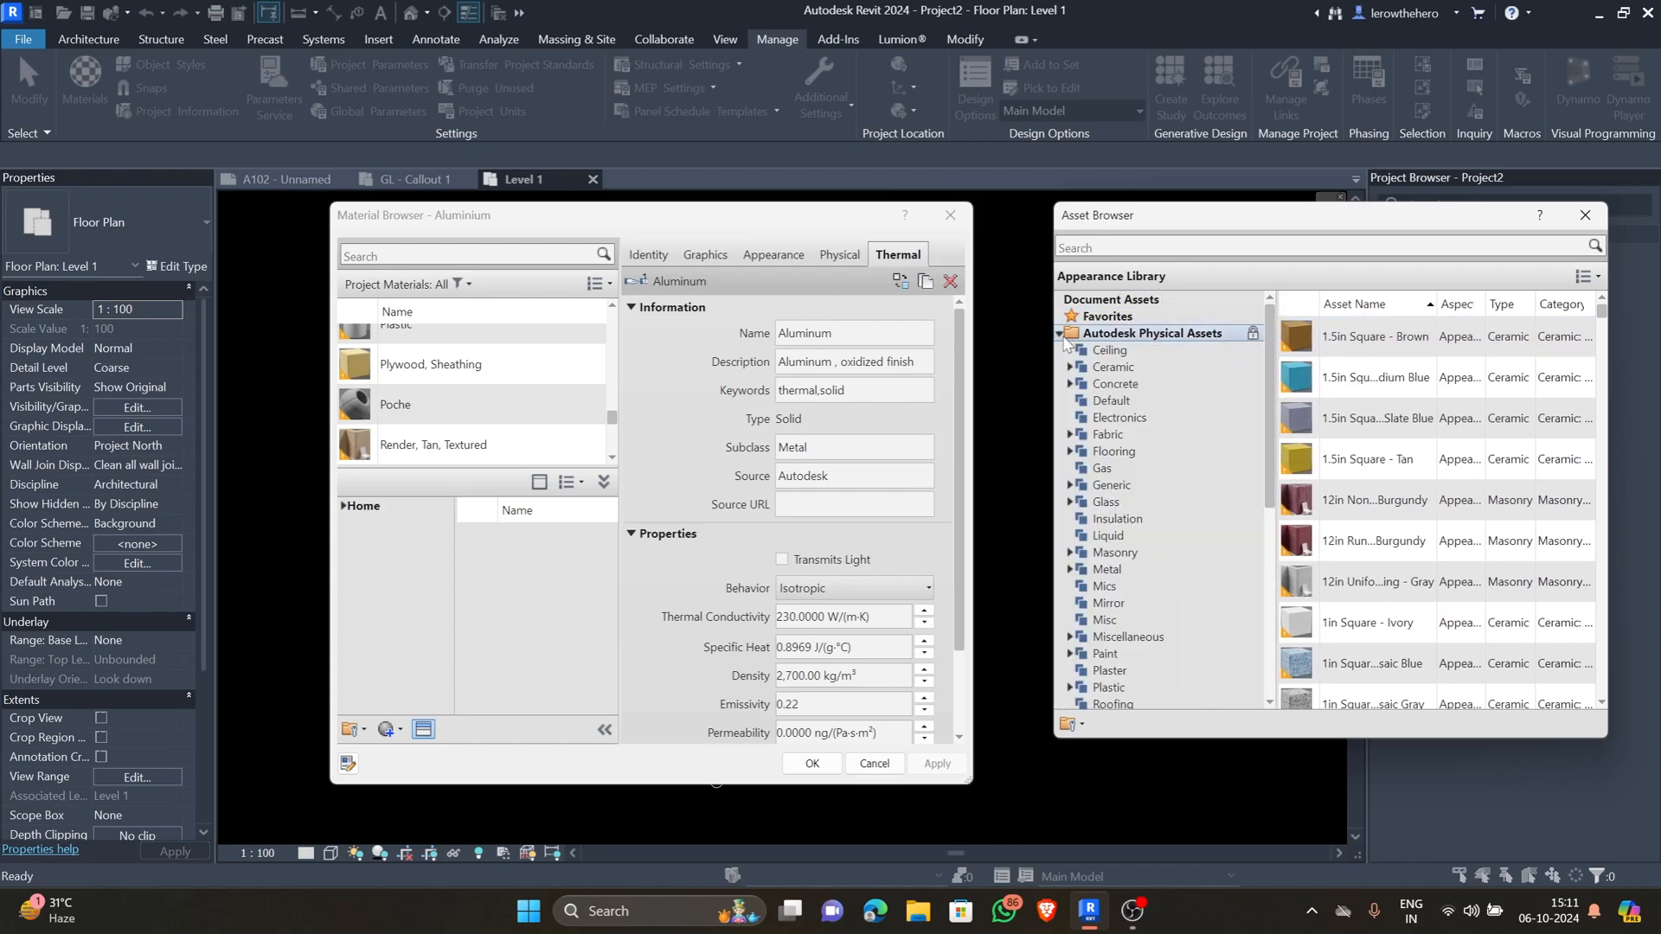
left_click(1124, 333)
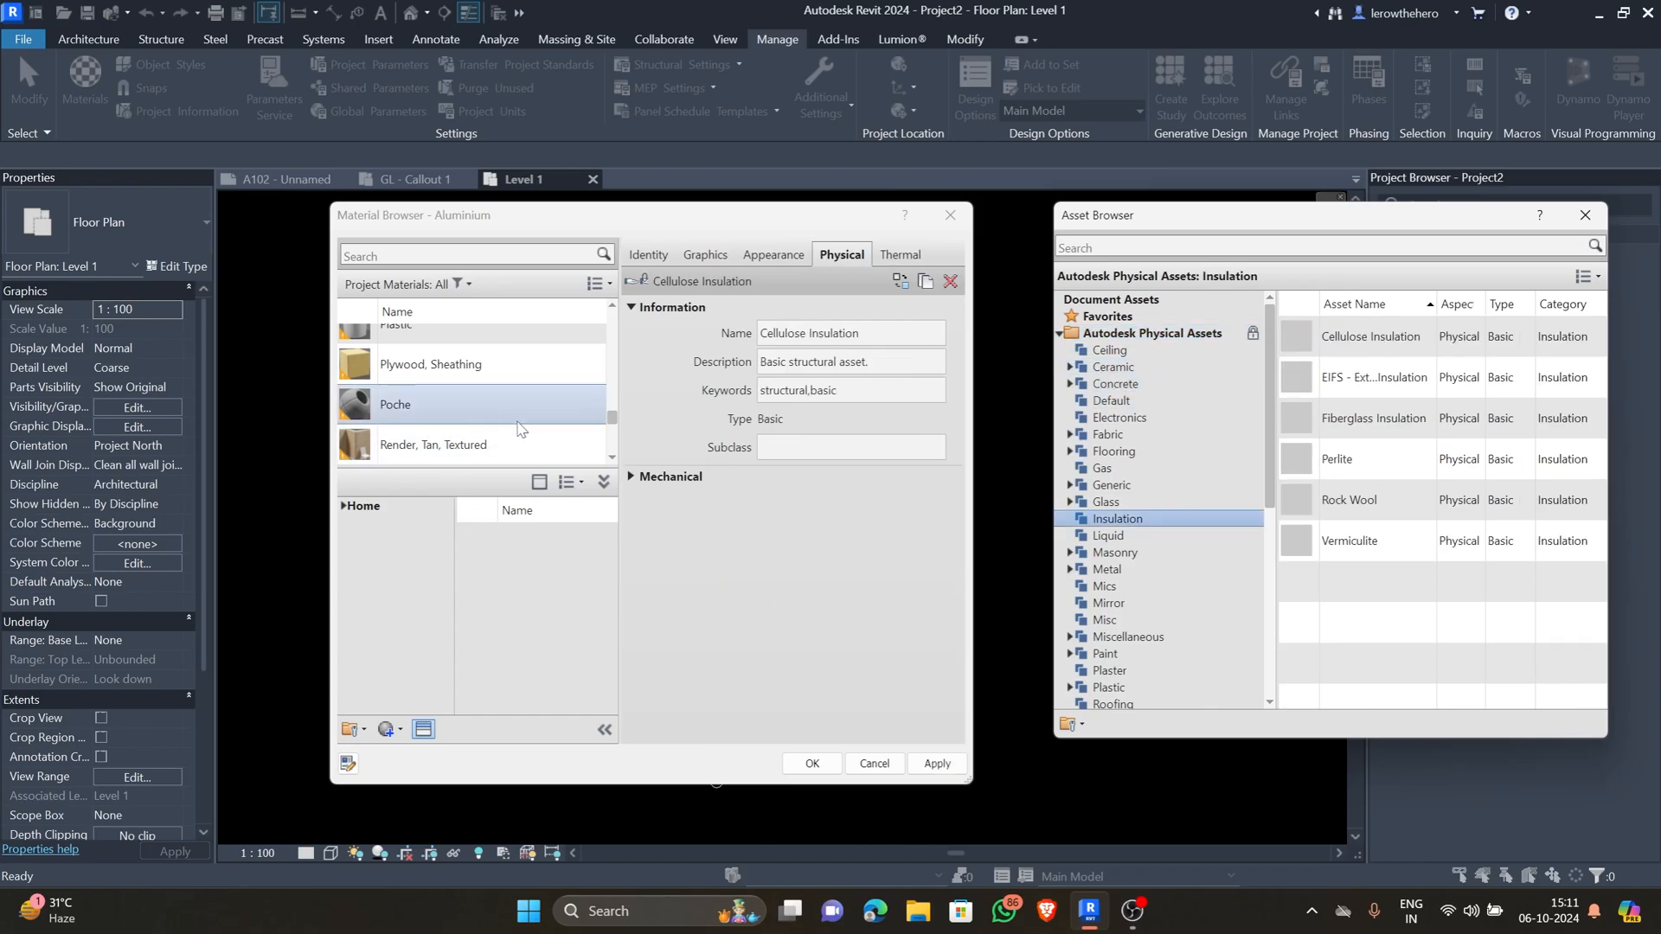
- Create a new project material in the Material Browser
scroll(519, 429, "down", 2)
left_click(387, 731)
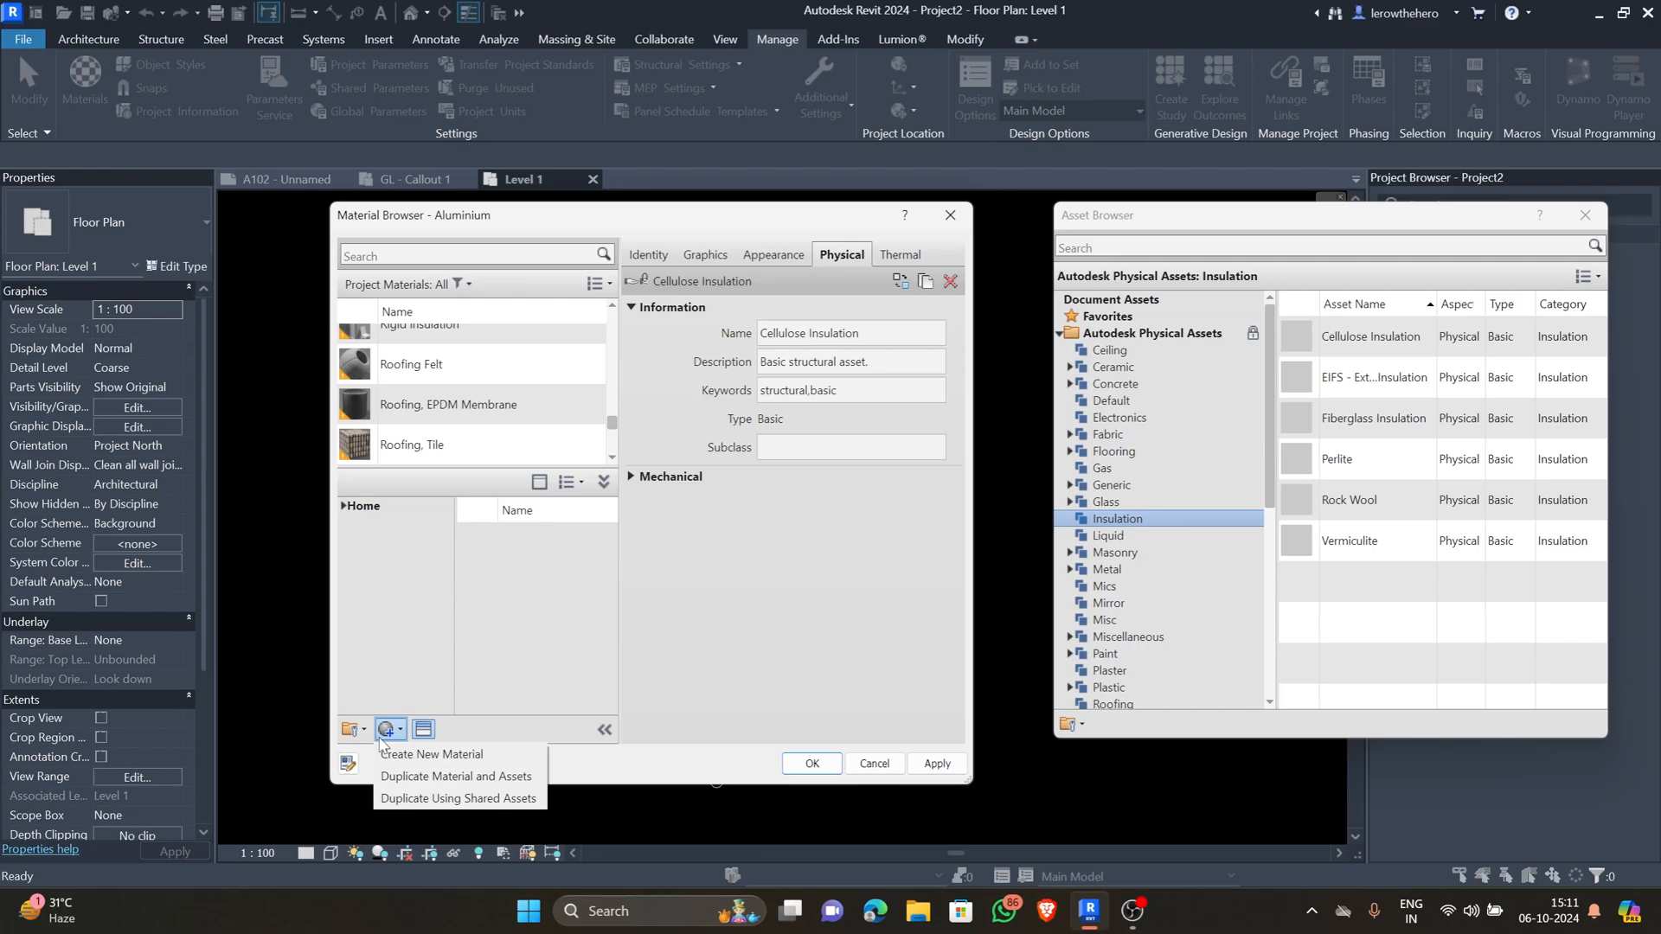
left_click(432, 627)
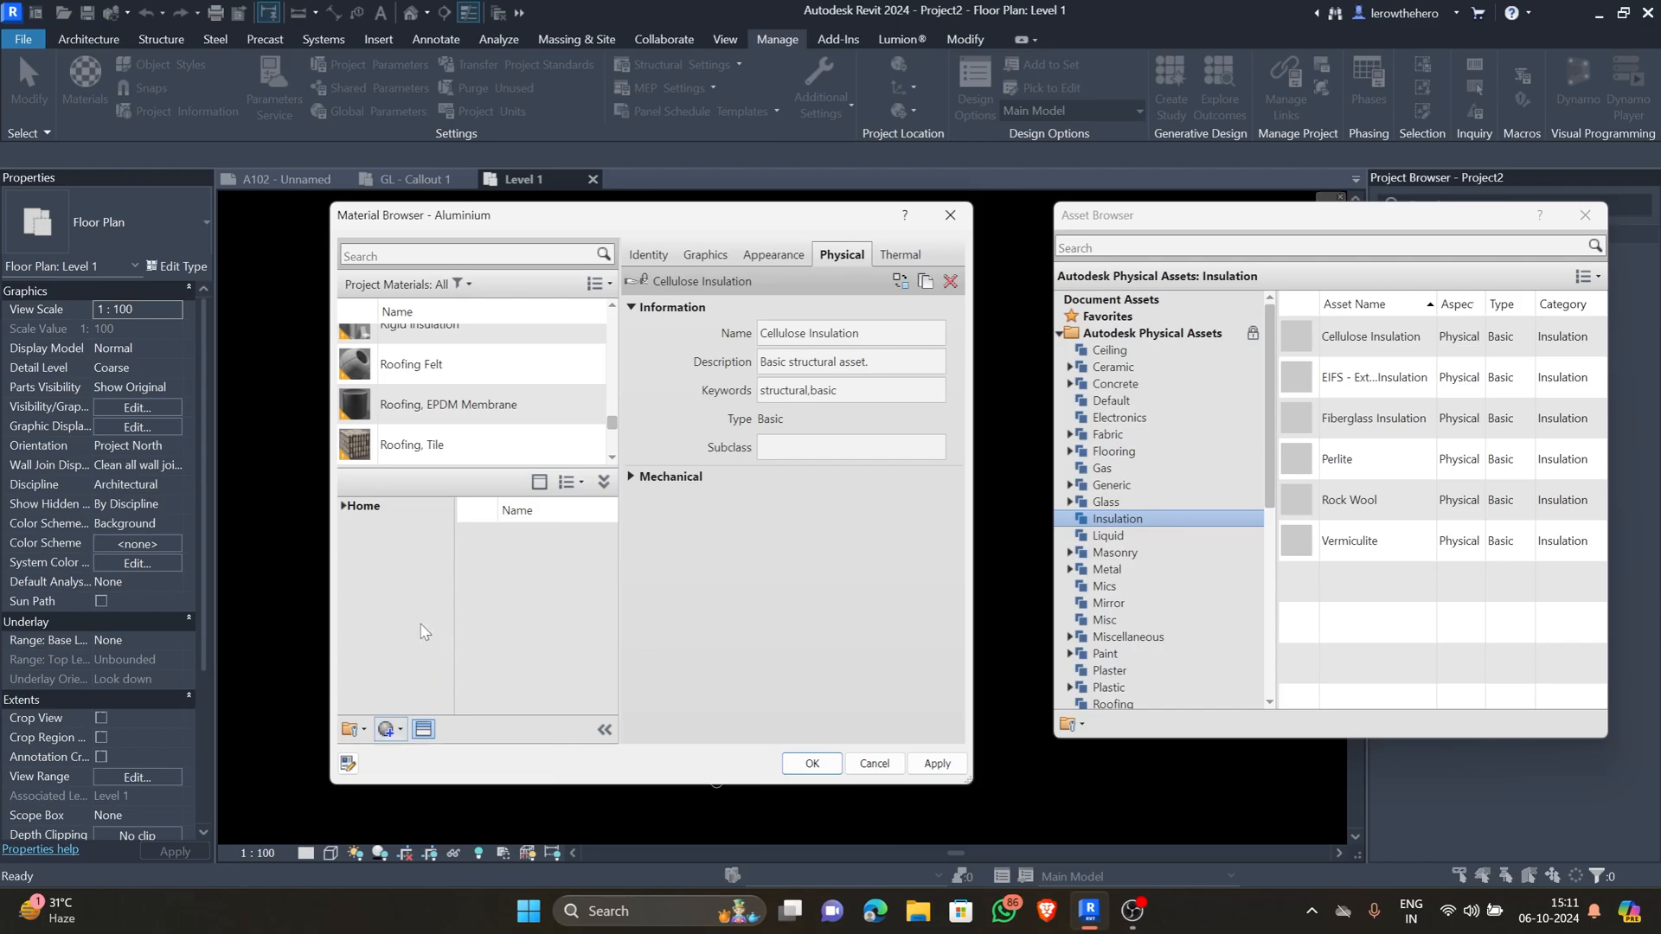
left_click(396, 731)
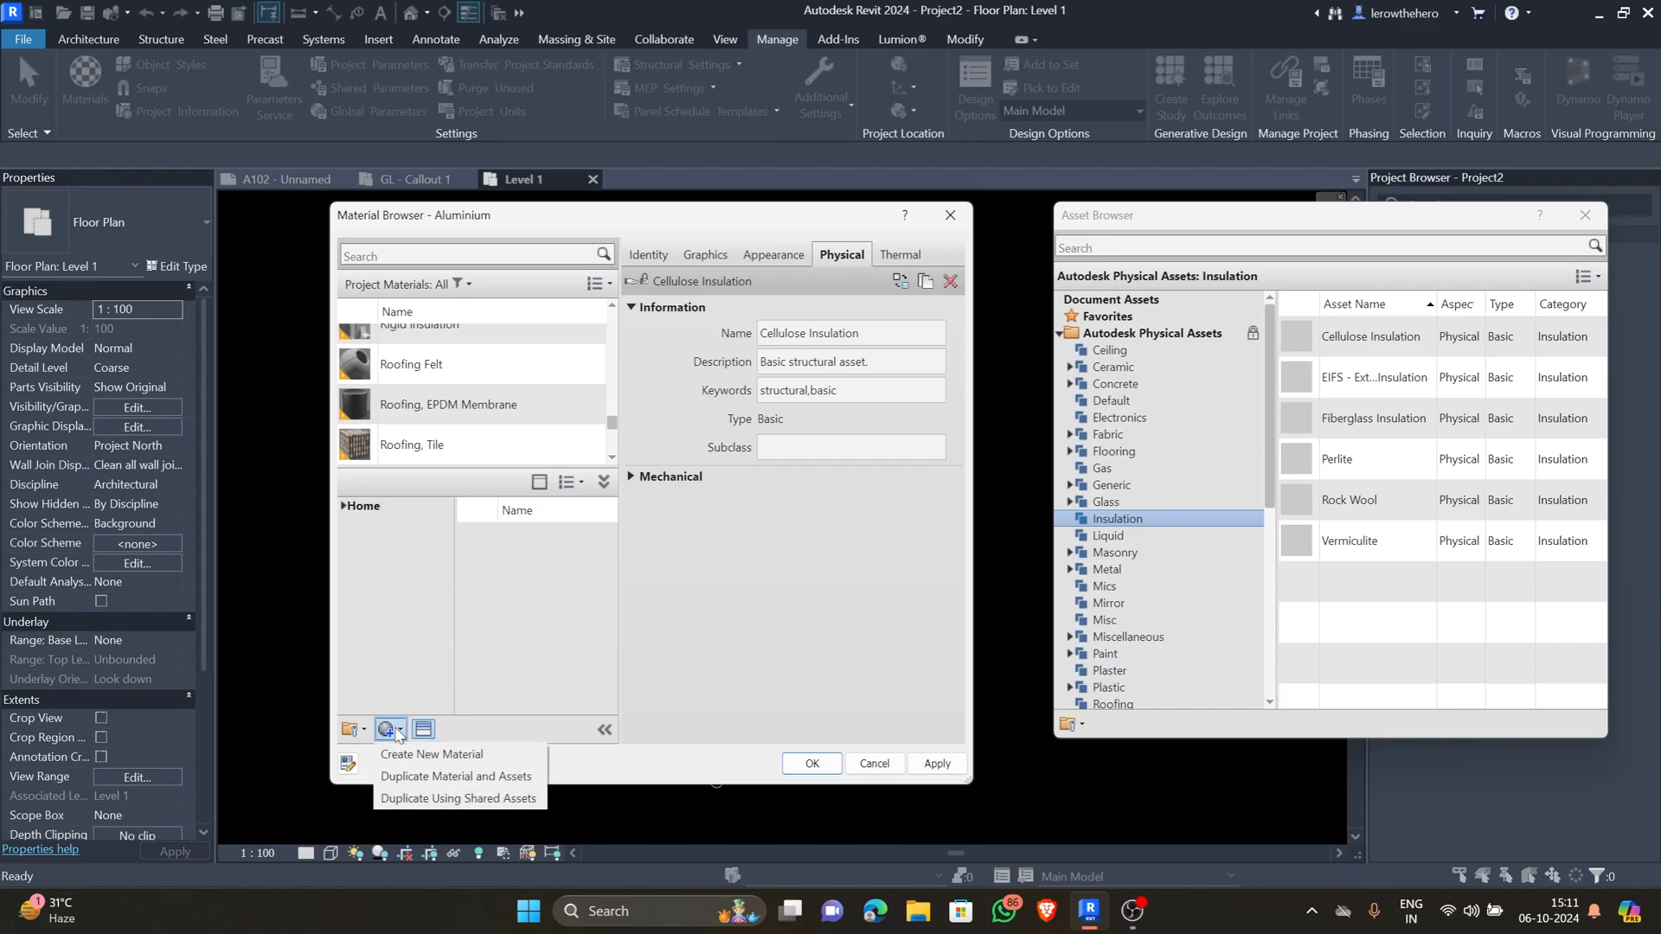
left_click(443, 755)
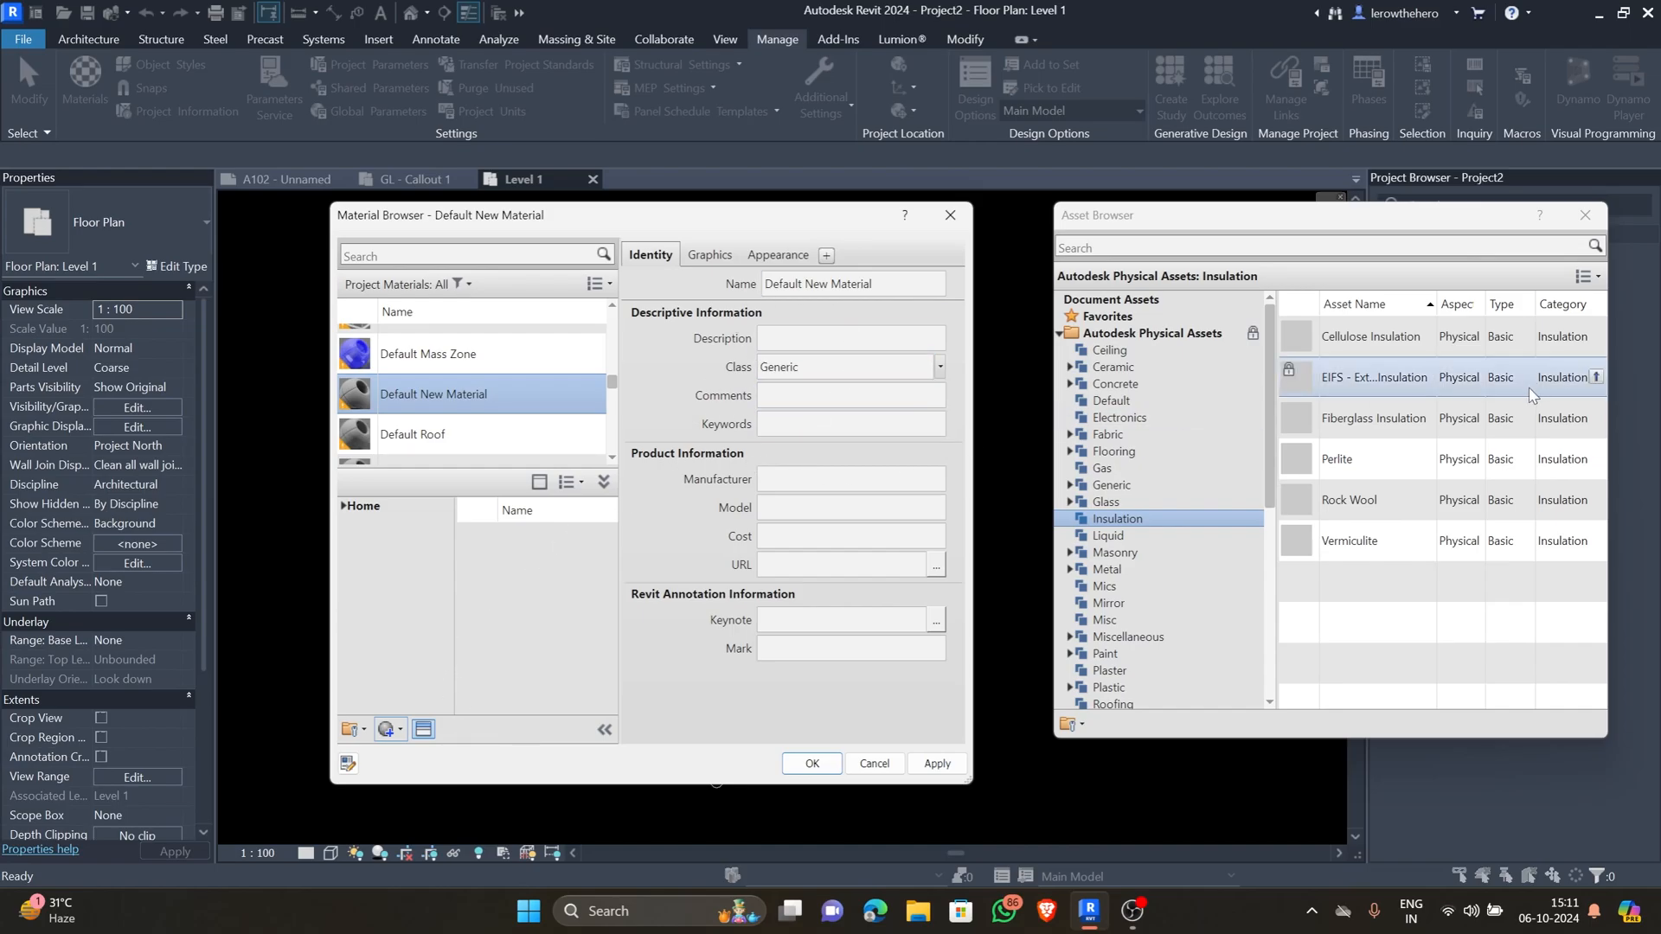
- Replace the new material's appearance with the Dark Brown asset from the Fabric category and check its identity, graphics and appearance properties
left_click(1065, 436)
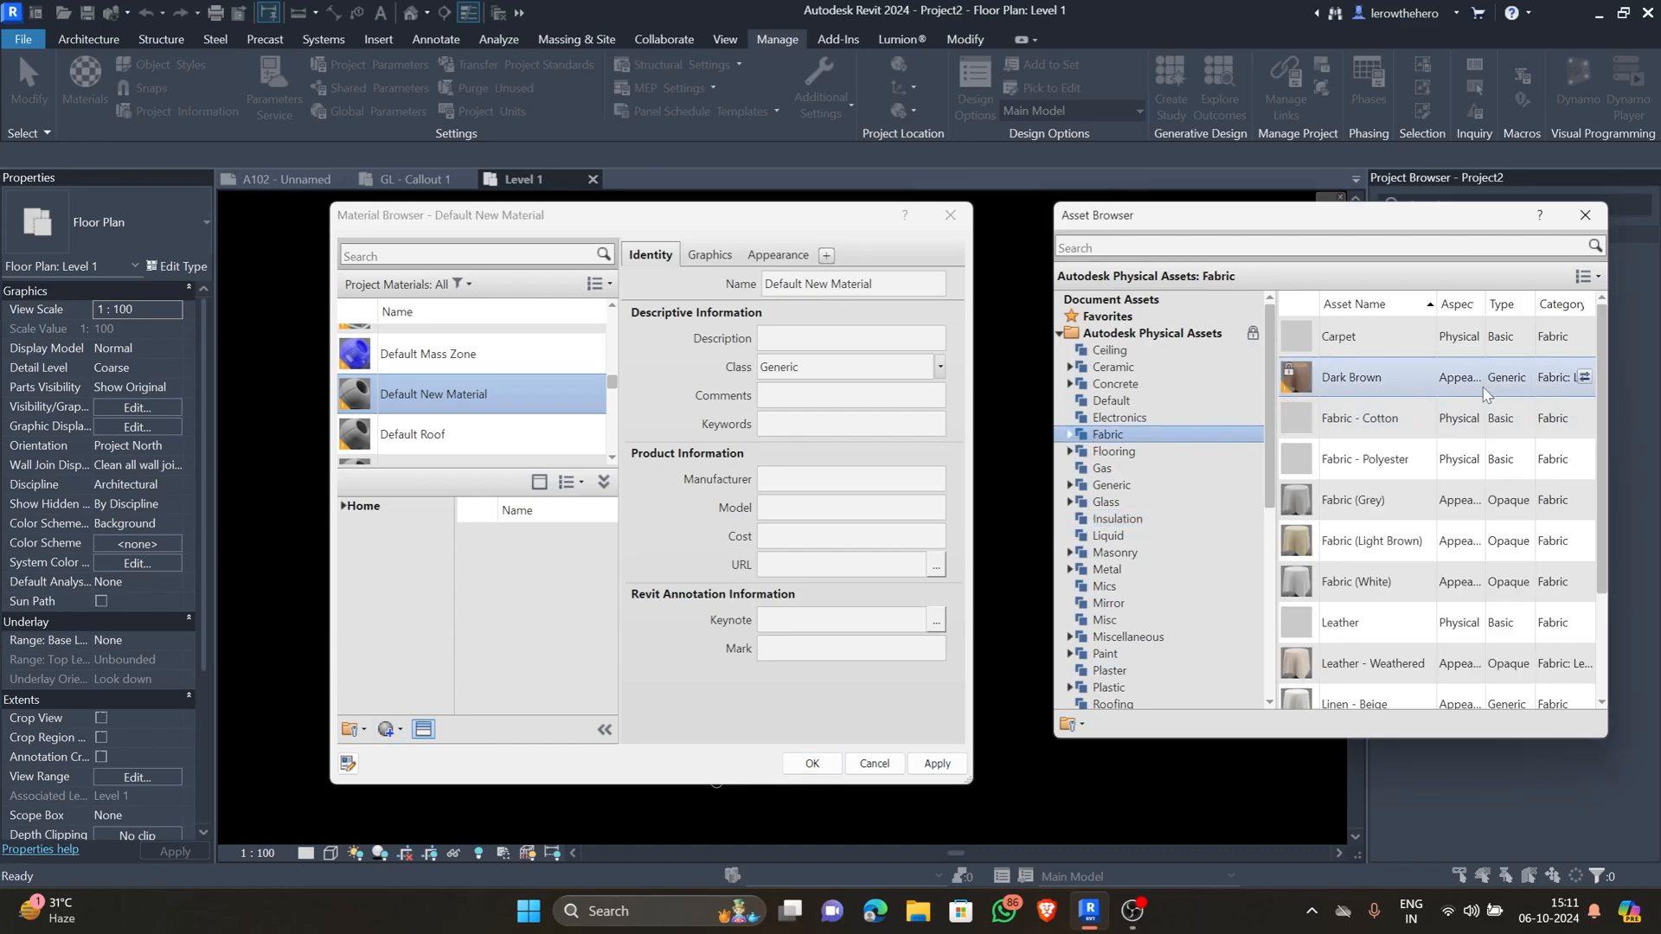
left_click(1584, 377)
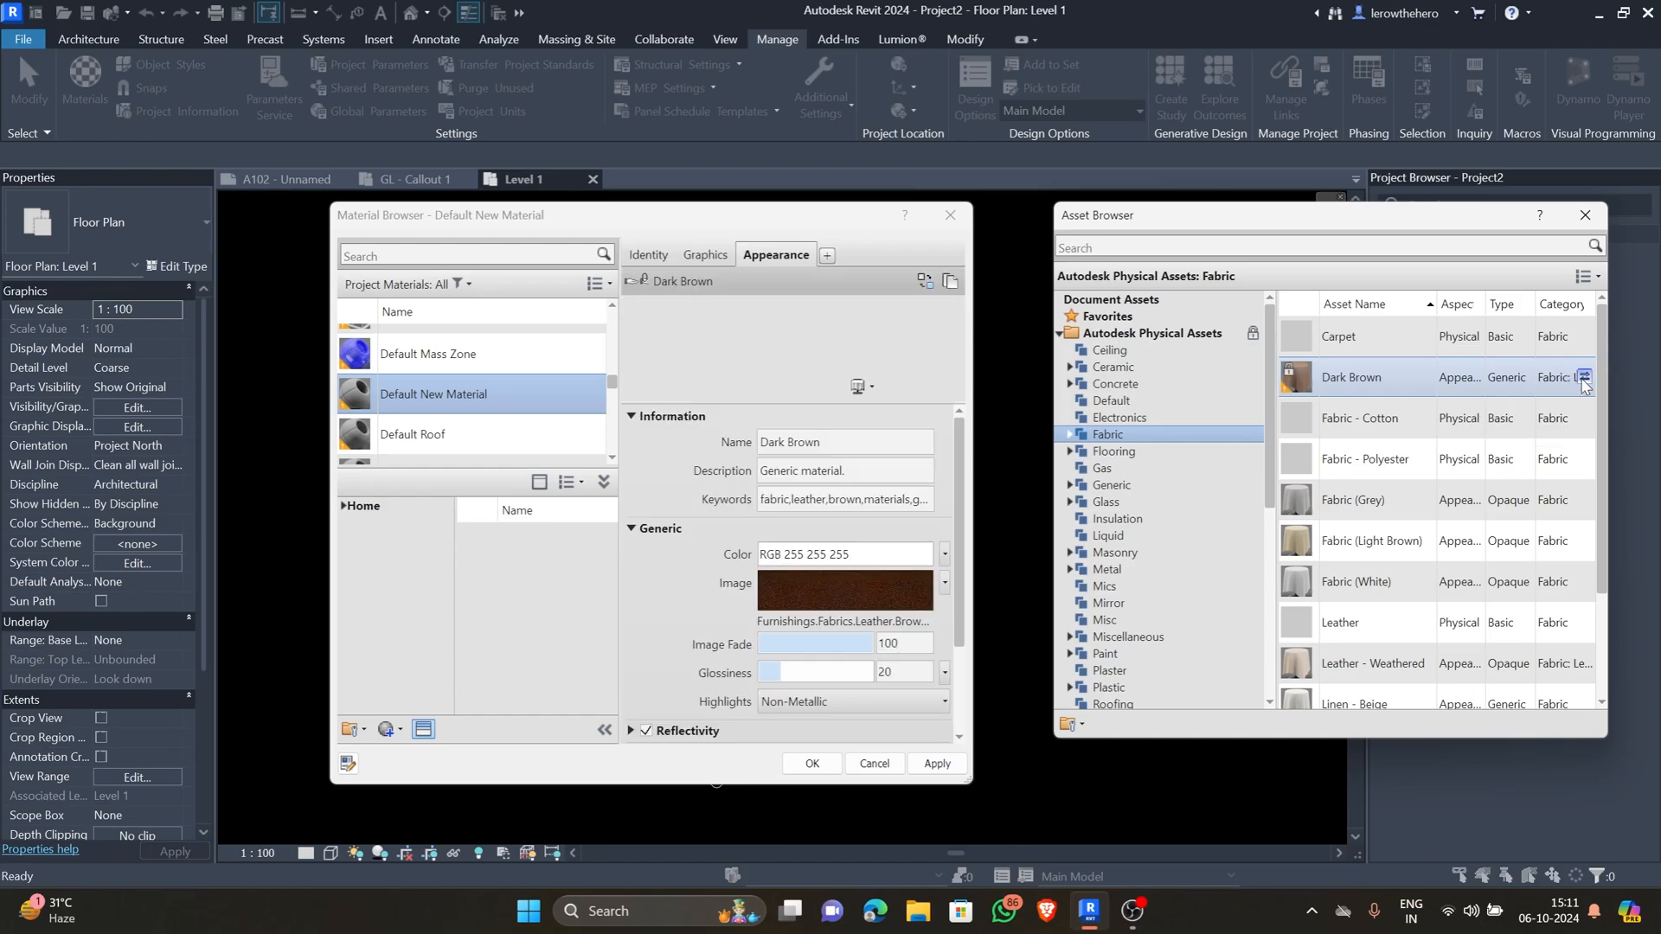
left_click(648, 260)
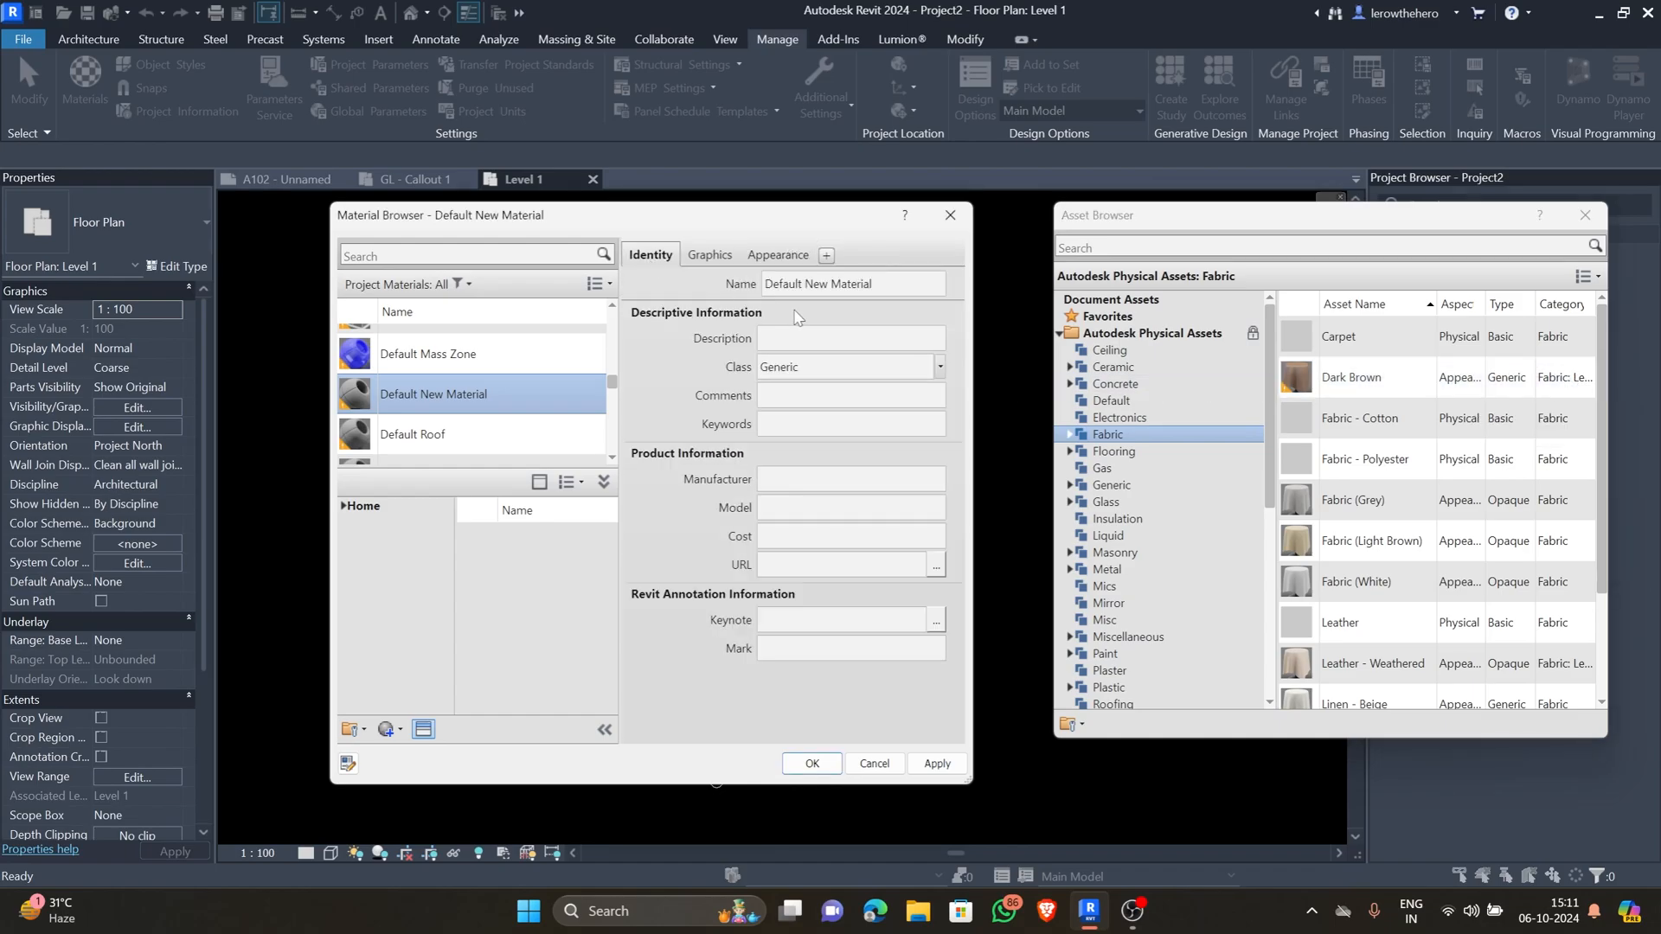
left_click(781, 255)
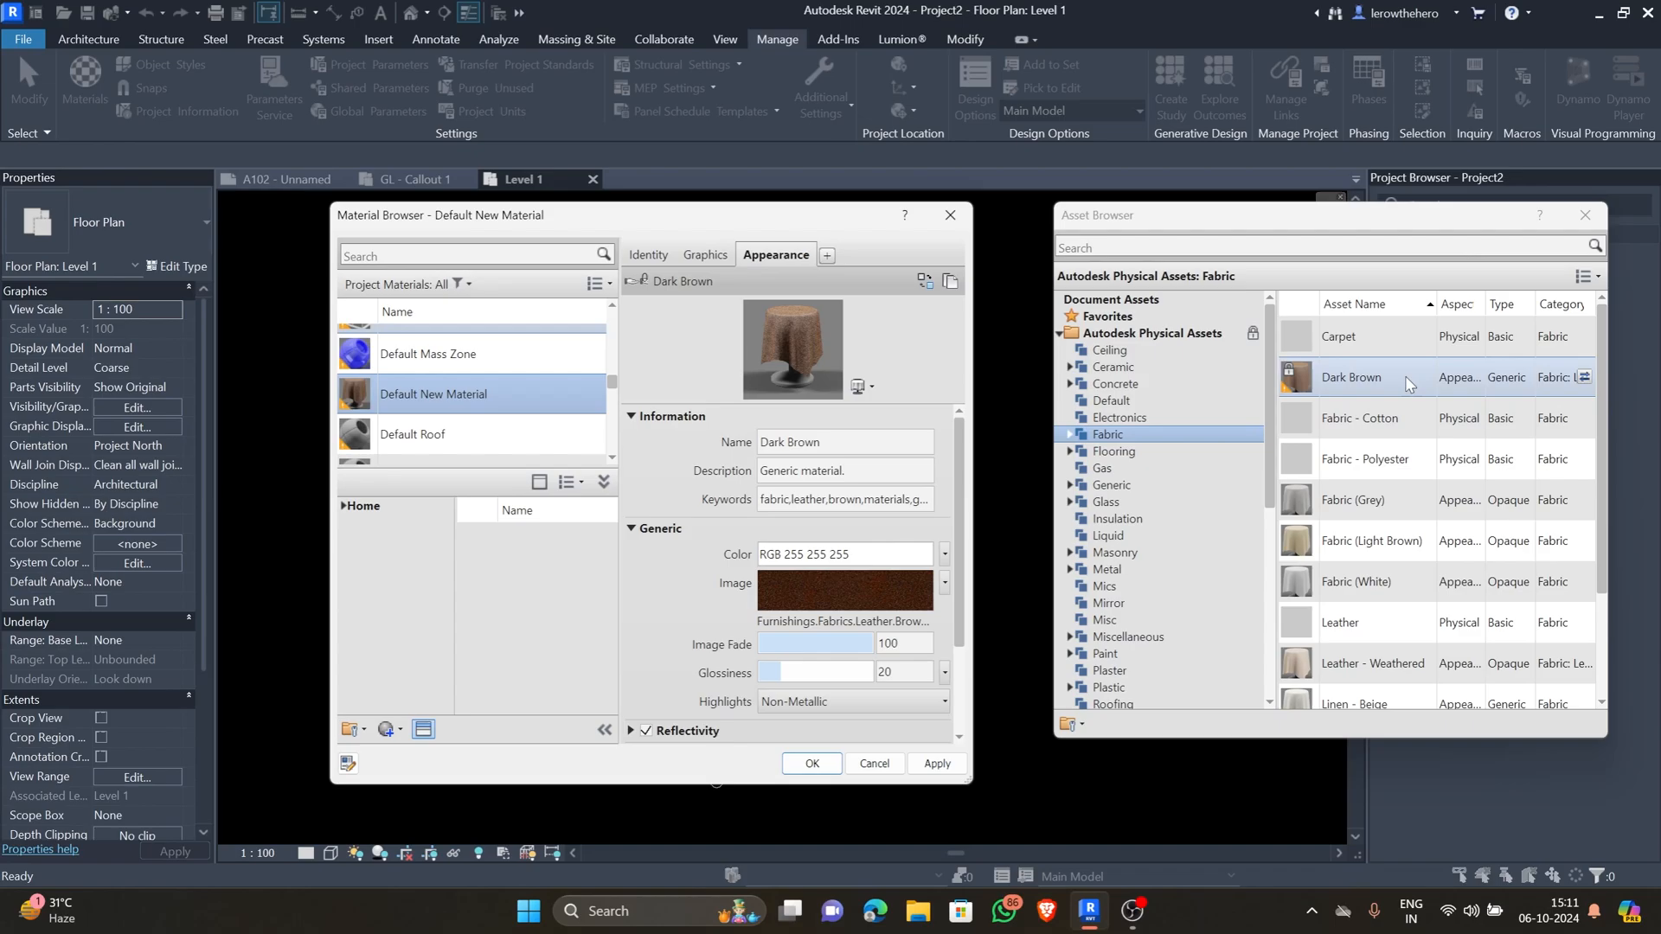
left_click(708, 256)
left_click(674, 258)
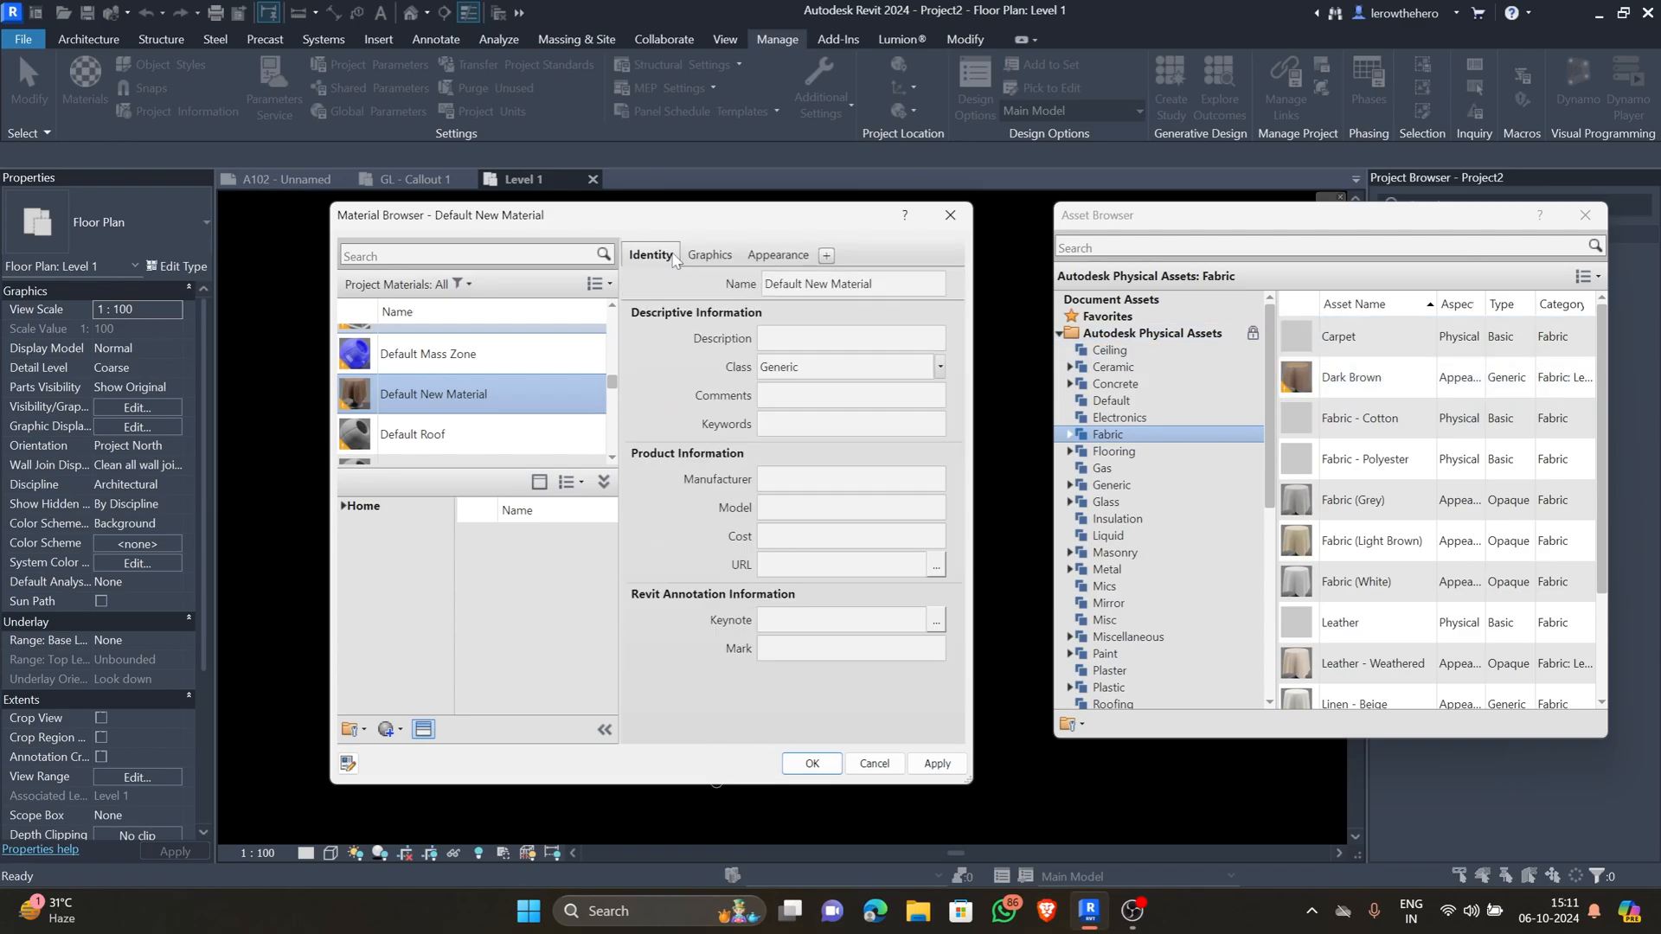
left_click(781, 255)
- Widen the Material Browser and create a second new material, showing its identity properties
left_click_drag(969, 341, 1087, 344)
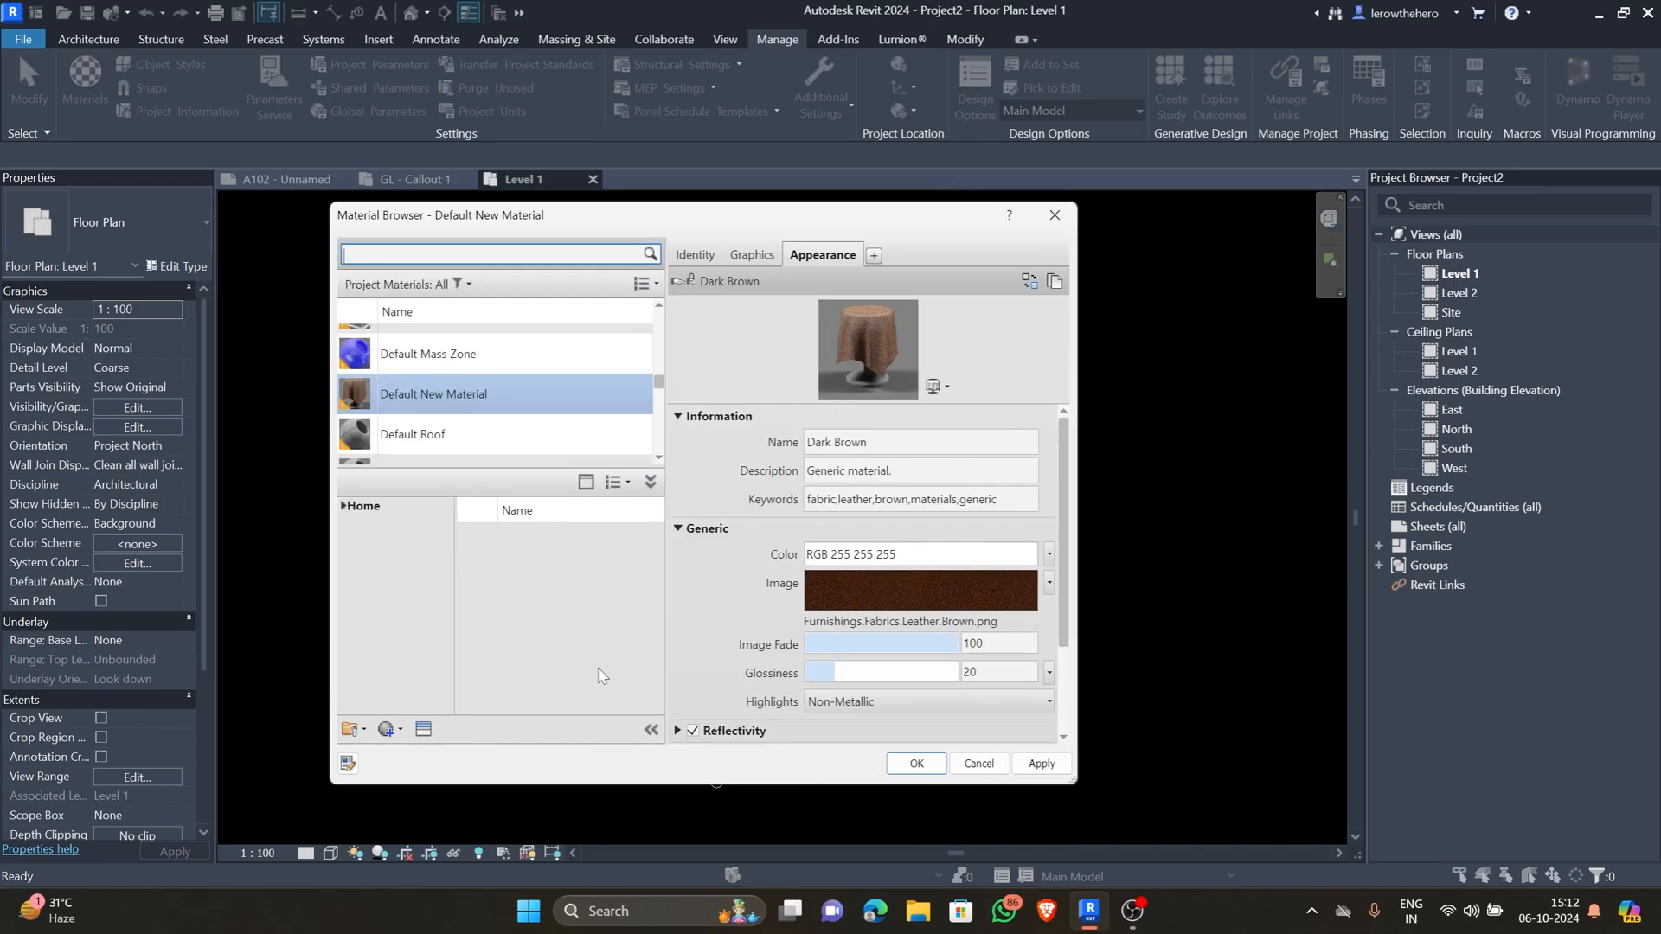
left_click(381, 736)
left_click(388, 749)
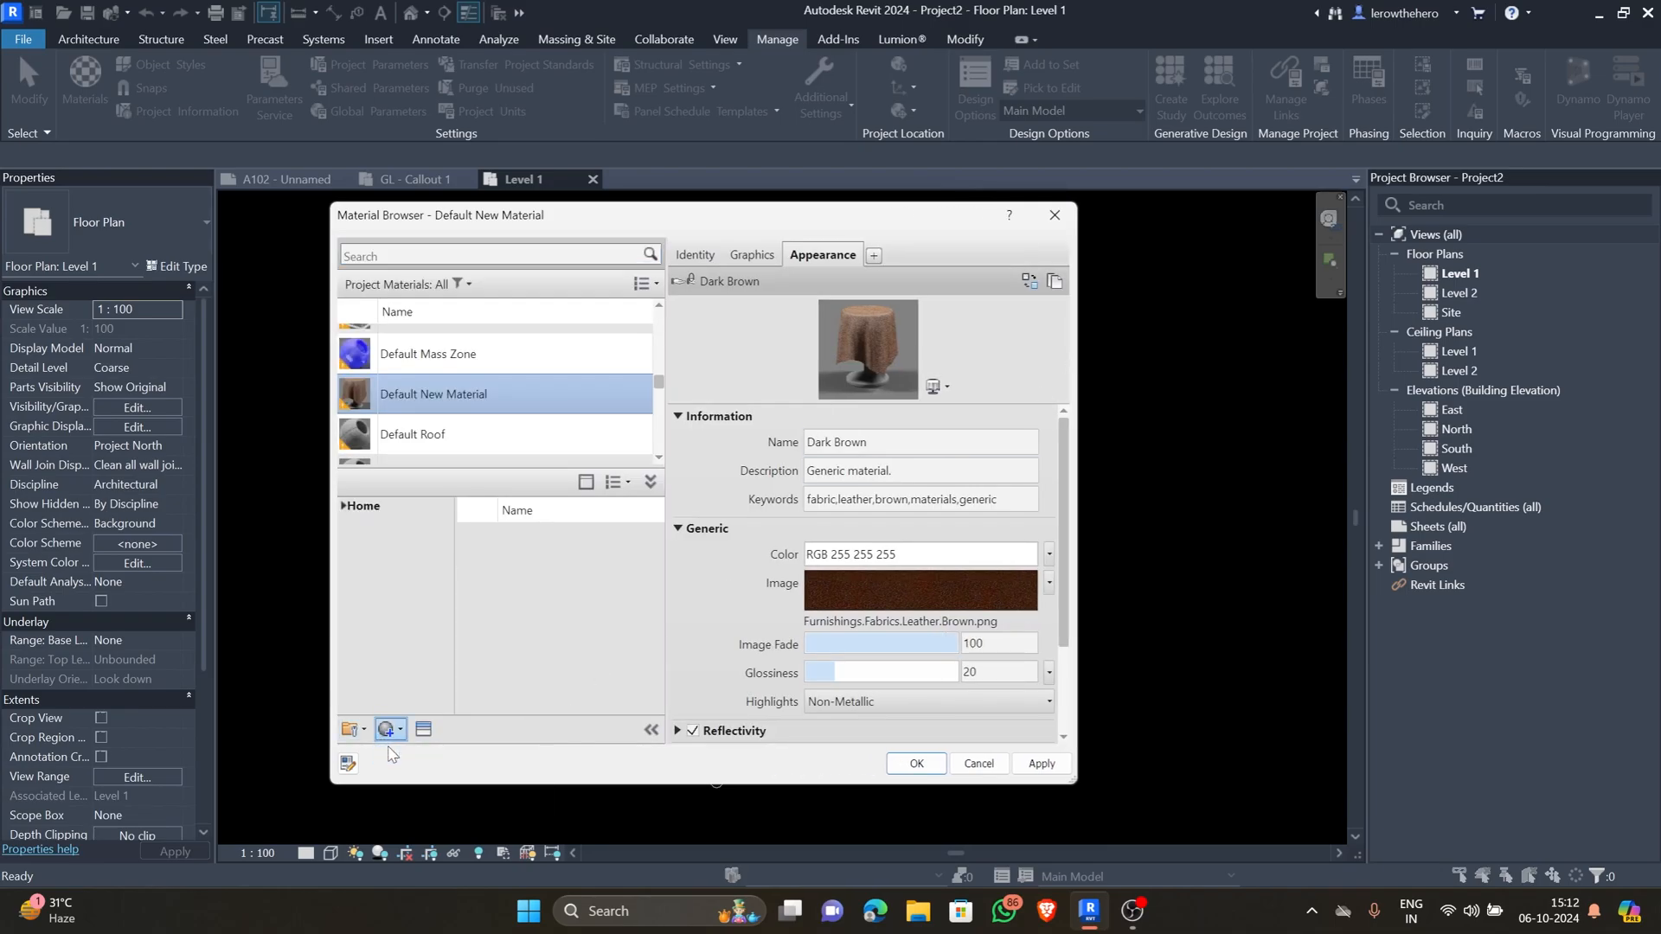
left_click(696, 255)
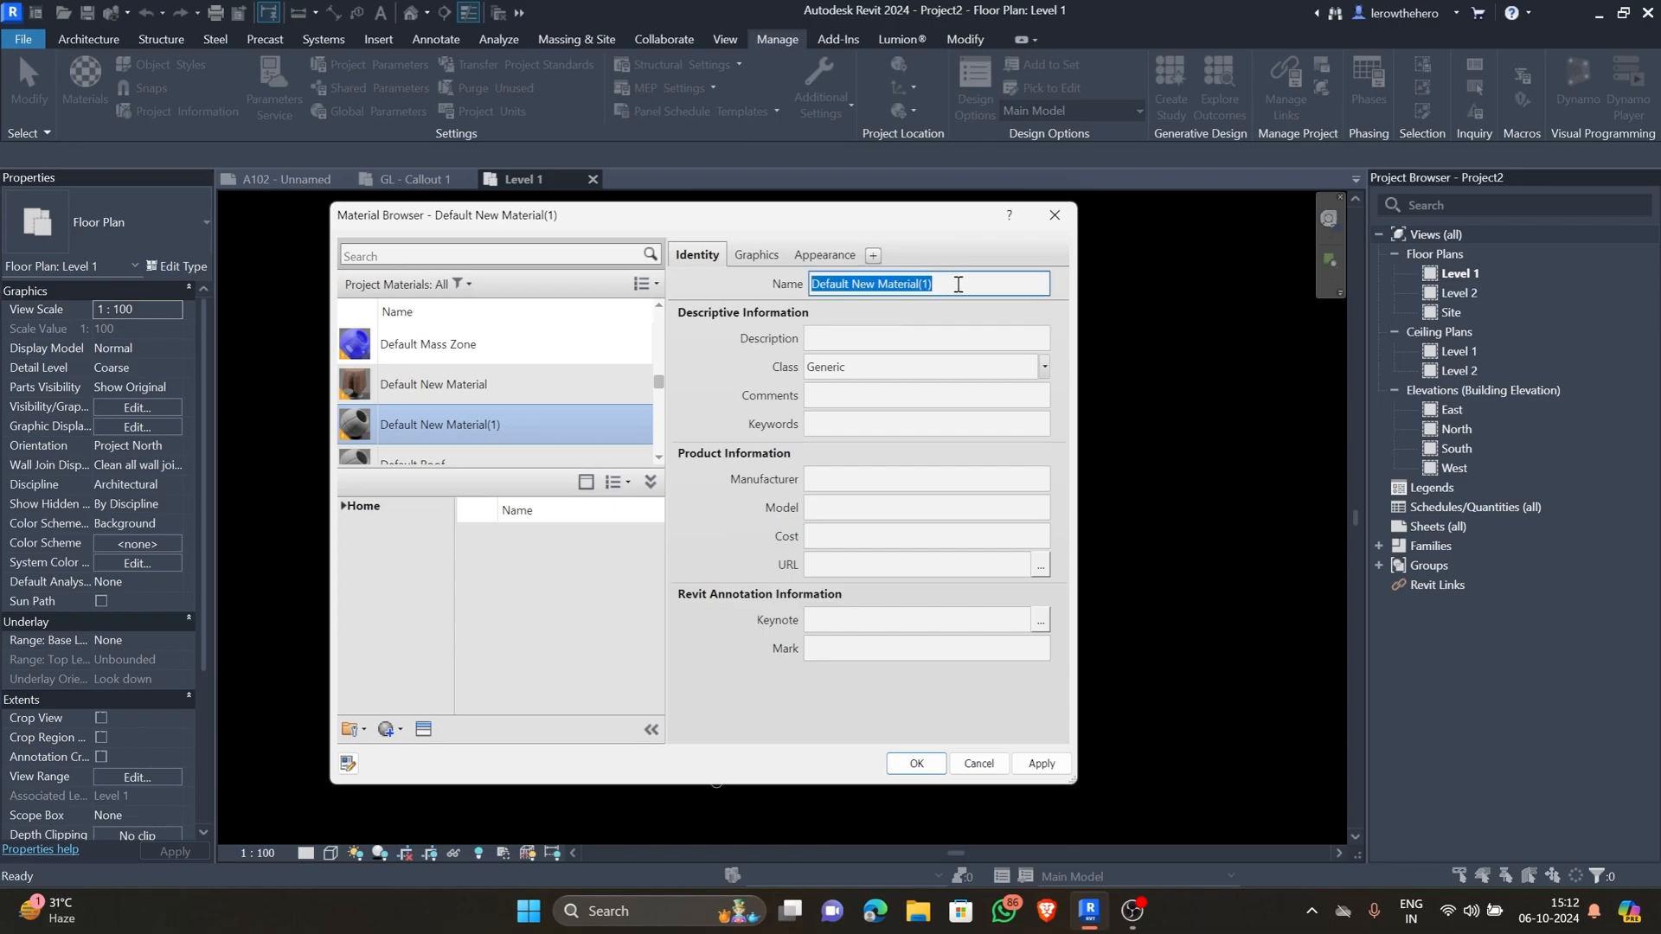
- Set the second new material's shading color to orange, RGB 216-116-24
left_click(754, 254)
left_click(829, 332)
left_click(763, 354)
left_click(745, 391)
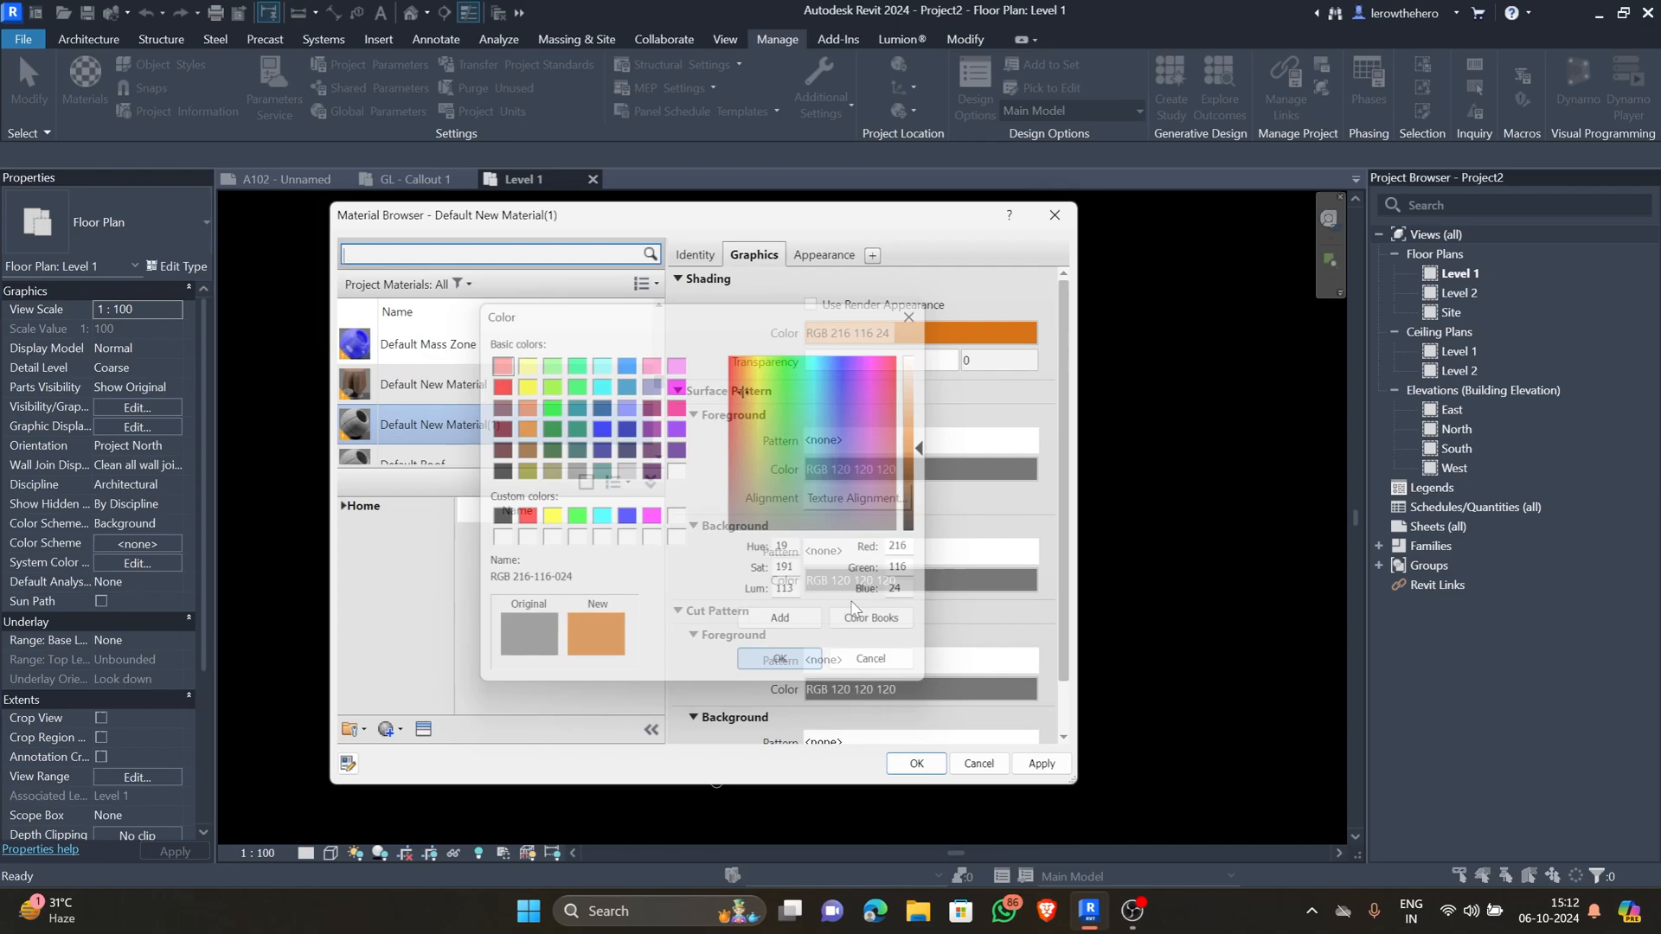
left_click(782, 661)
- Set the second new material's surface foreground pattern to Concrete and the pattern color to bright green
left_click(956, 441)
left_click(890, 511)
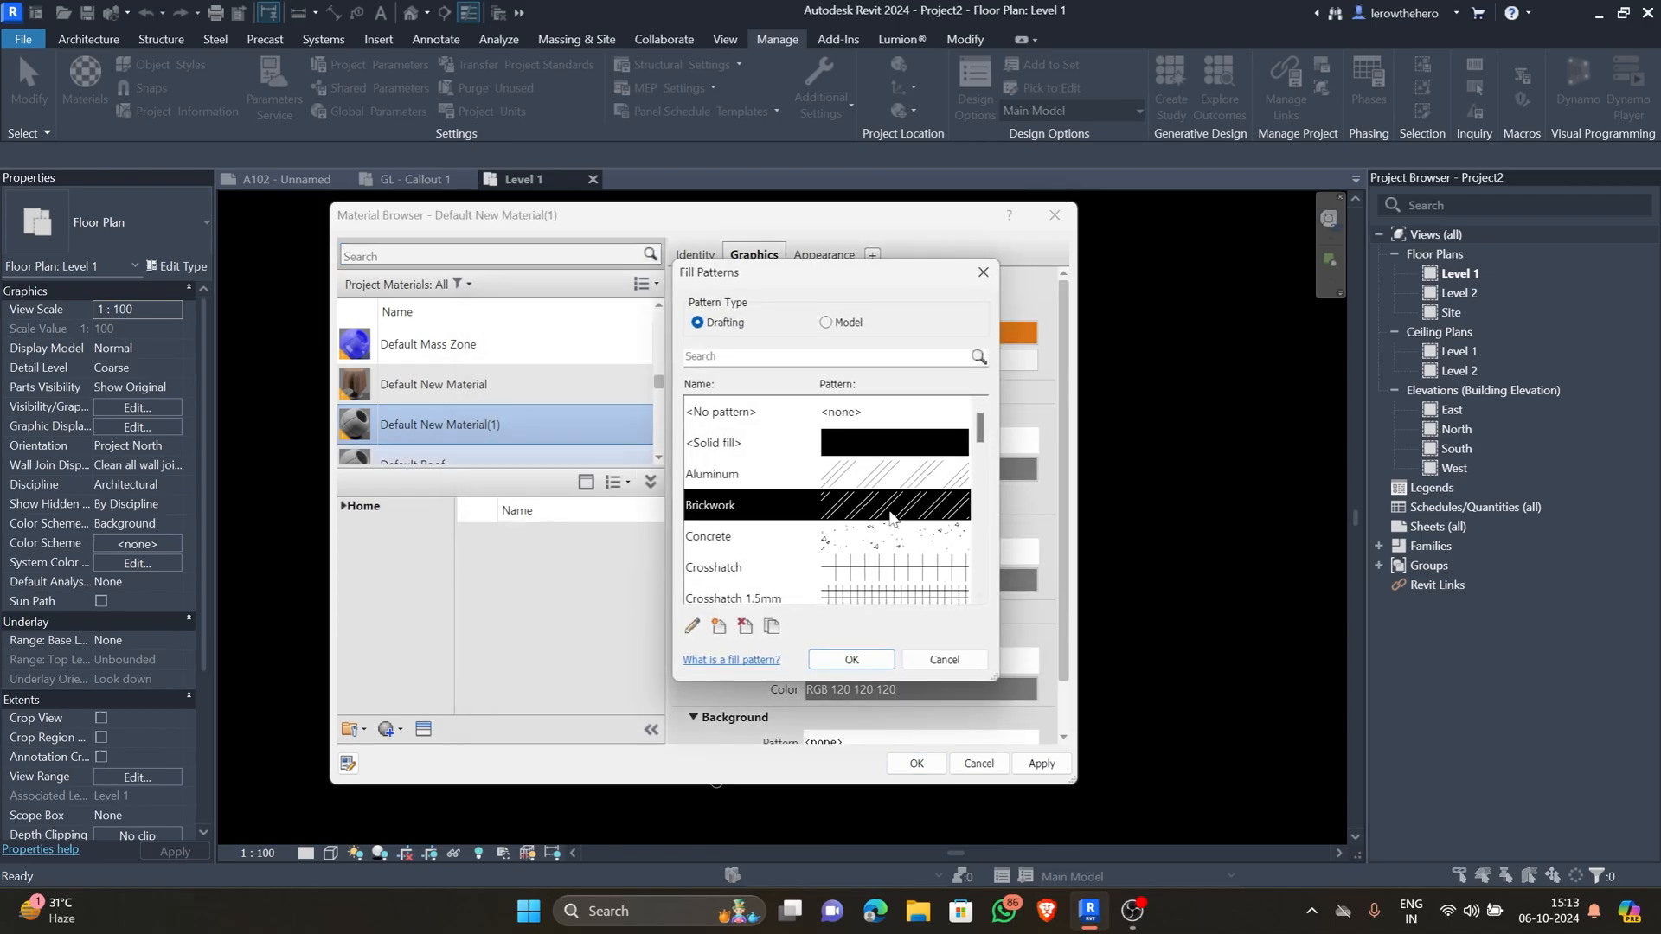
left_click(891, 538)
left_click(853, 660)
left_click(927, 469)
left_click(778, 410)
left_click(755, 664)
- Set the second new material's surface background pattern to Crosshatch and its color to green, RGB 31-209-106
left_click(903, 554)
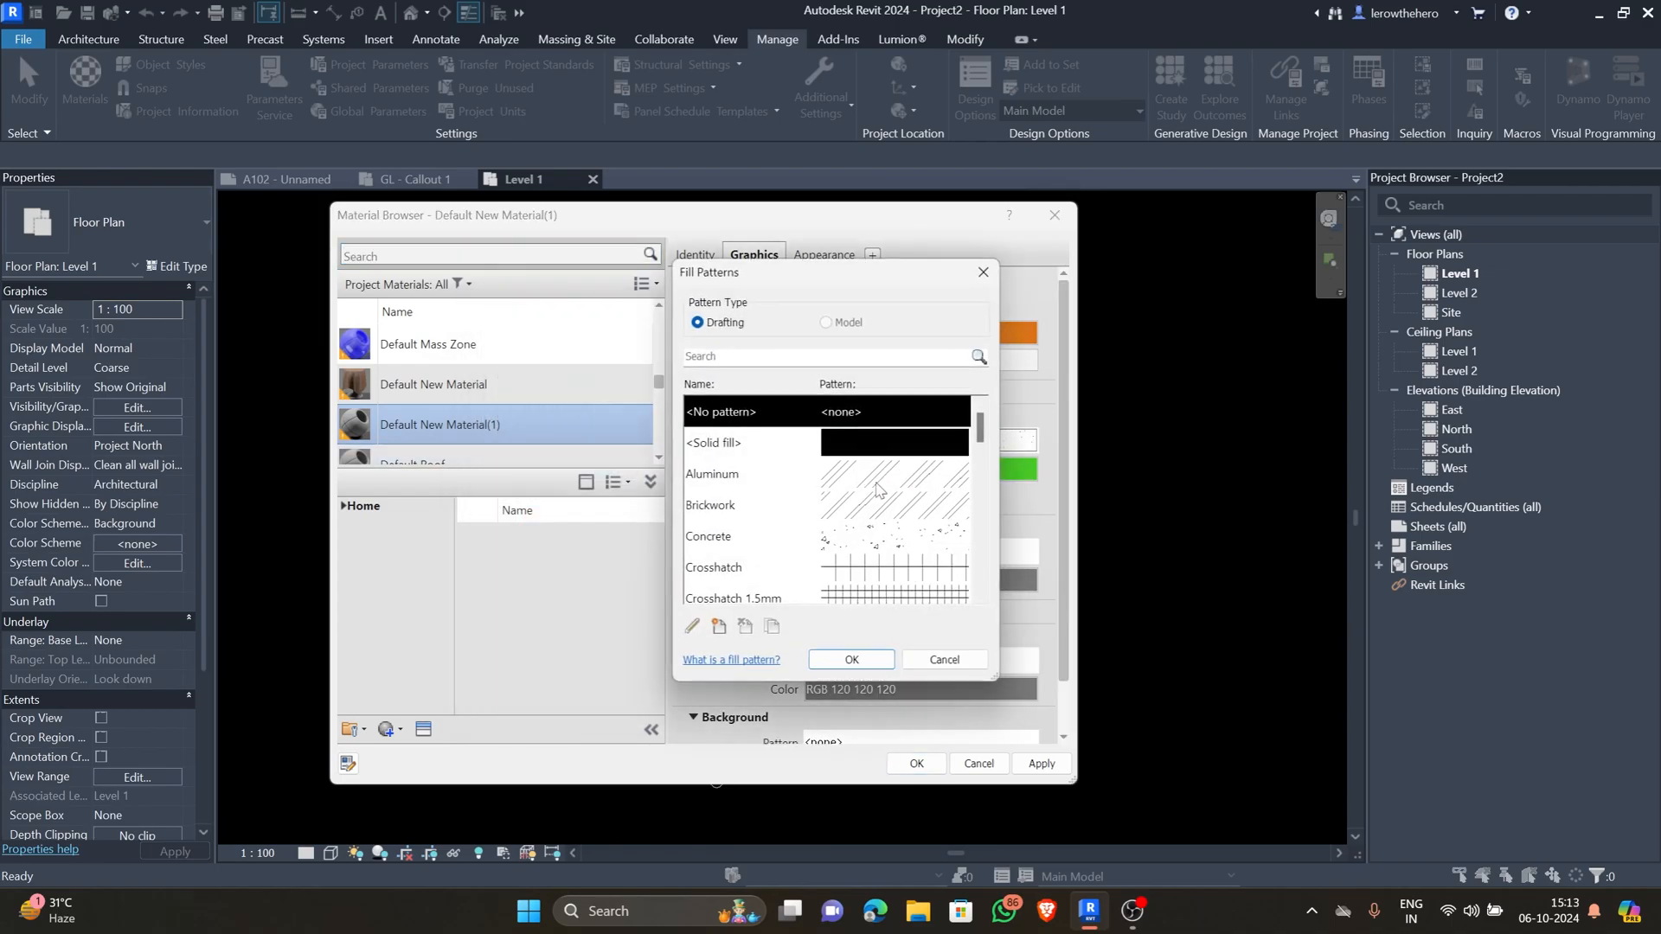
left_click(879, 506)
left_click(898, 565)
left_click(852, 660)
left_click(927, 580)
left_click(799, 401)
left_click(798, 654)
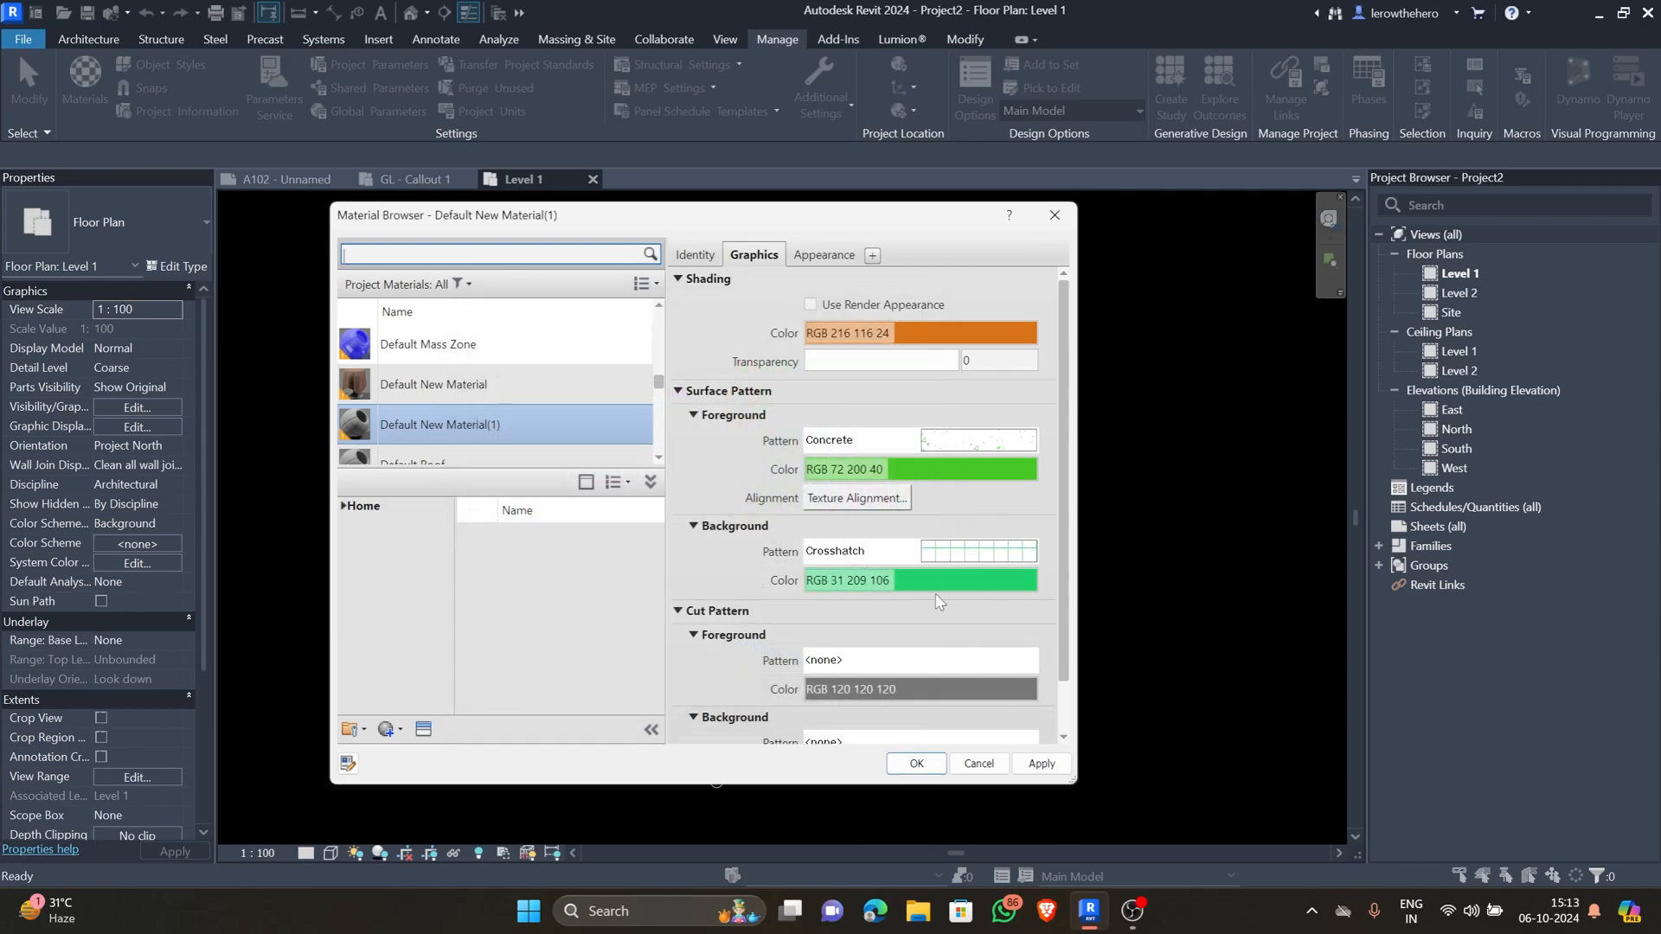
- Set the cut foreground pattern to Concrete and its color to crimson, RGB 198-43-78
scroll(939, 603, "down", 2)
left_click(932, 603)
left_click(905, 536)
left_click(861, 660)
left_click(927, 630)
left_click(832, 459)
left_click(895, 414)
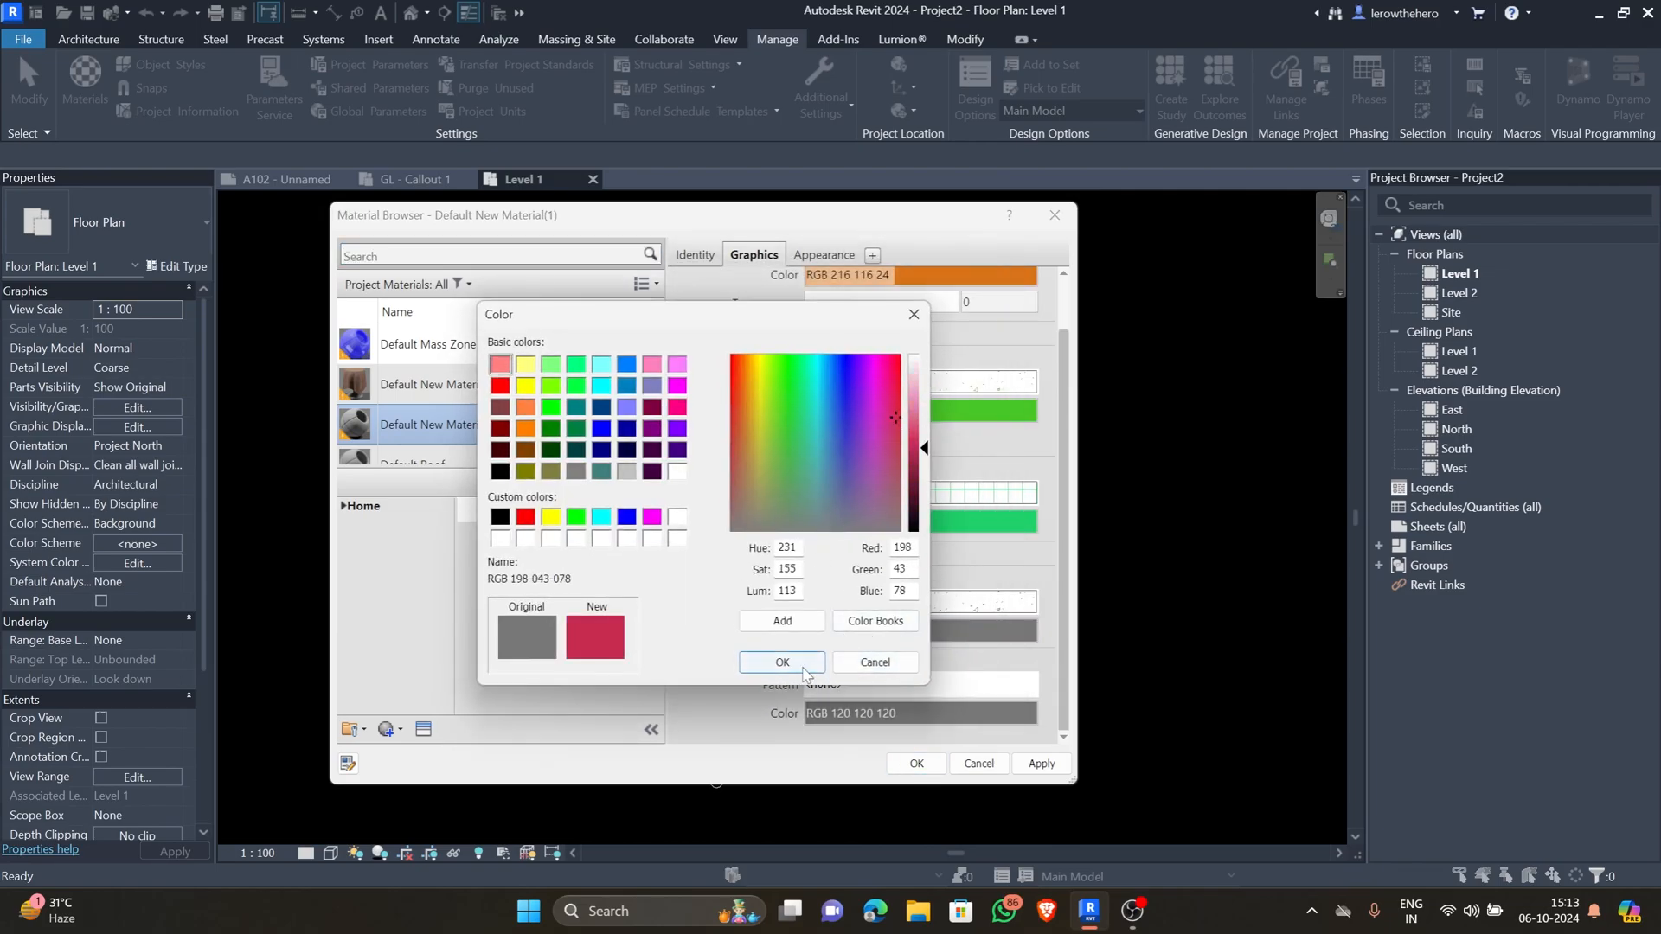
left_click(802, 666)
- Set the cut background pattern to the triangle pattern and its color to dusty red, RGB 150-90-98
left_click(900, 685)
scroll(910, 575, "down", 6)
left_click(908, 573)
left_click(854, 661)
left_click(891, 714)
left_click(894, 487)
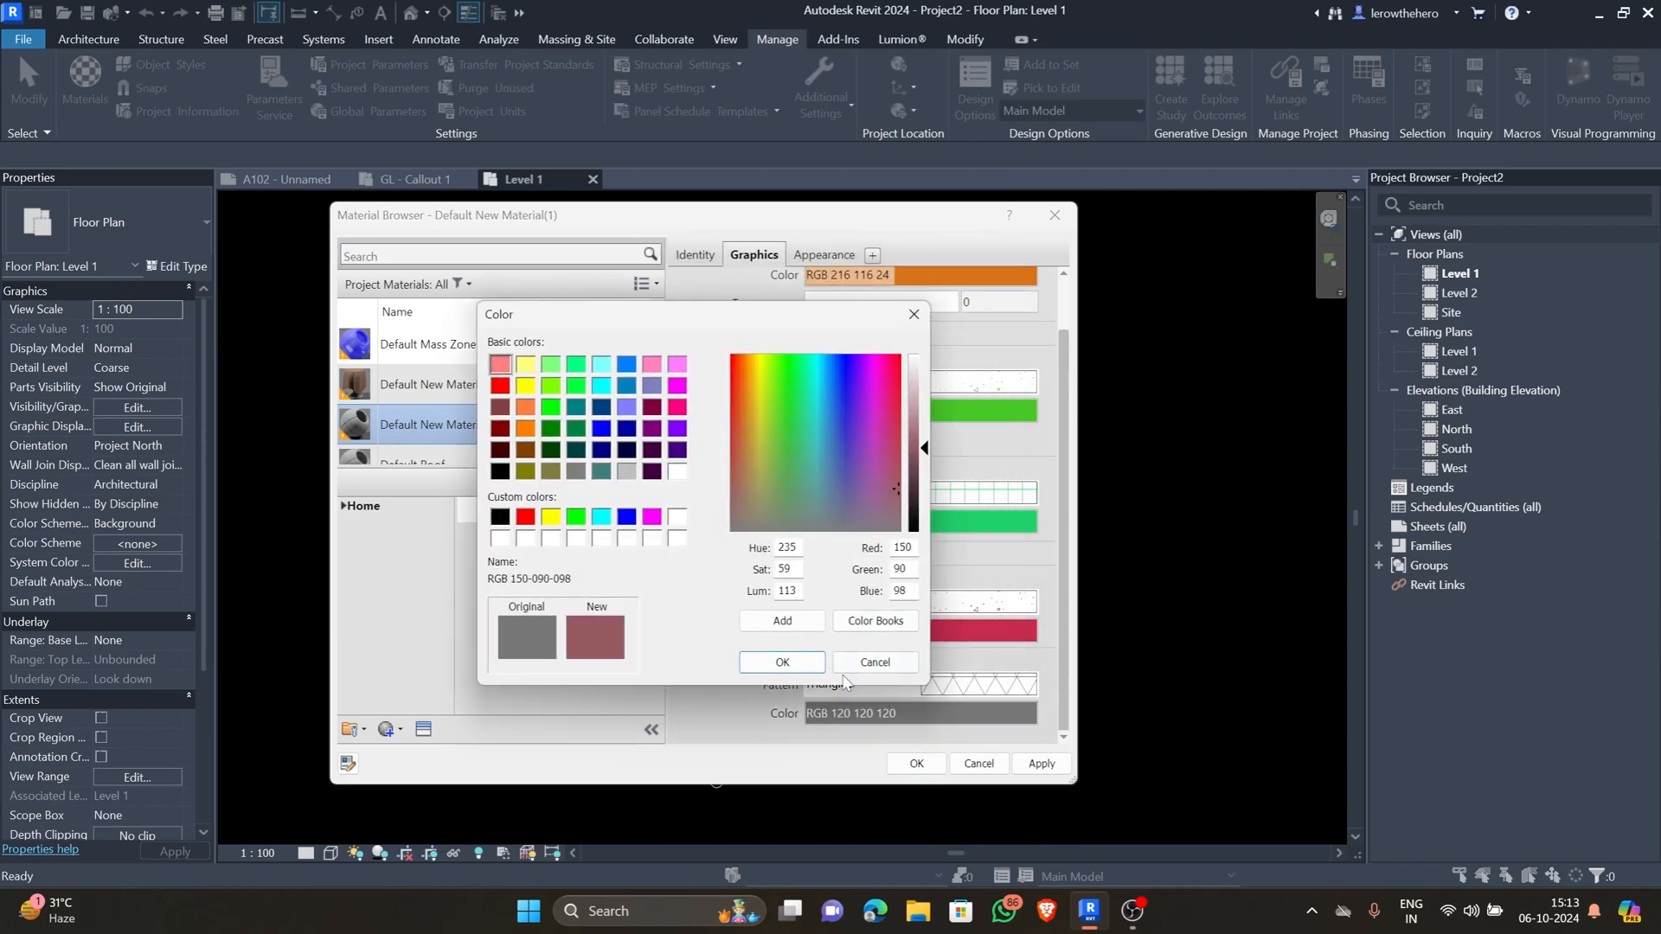
left_click(779, 659)
- Set the generic appearance color of the second new material to teal green, RGB 0-159-116
left_click(845, 253)
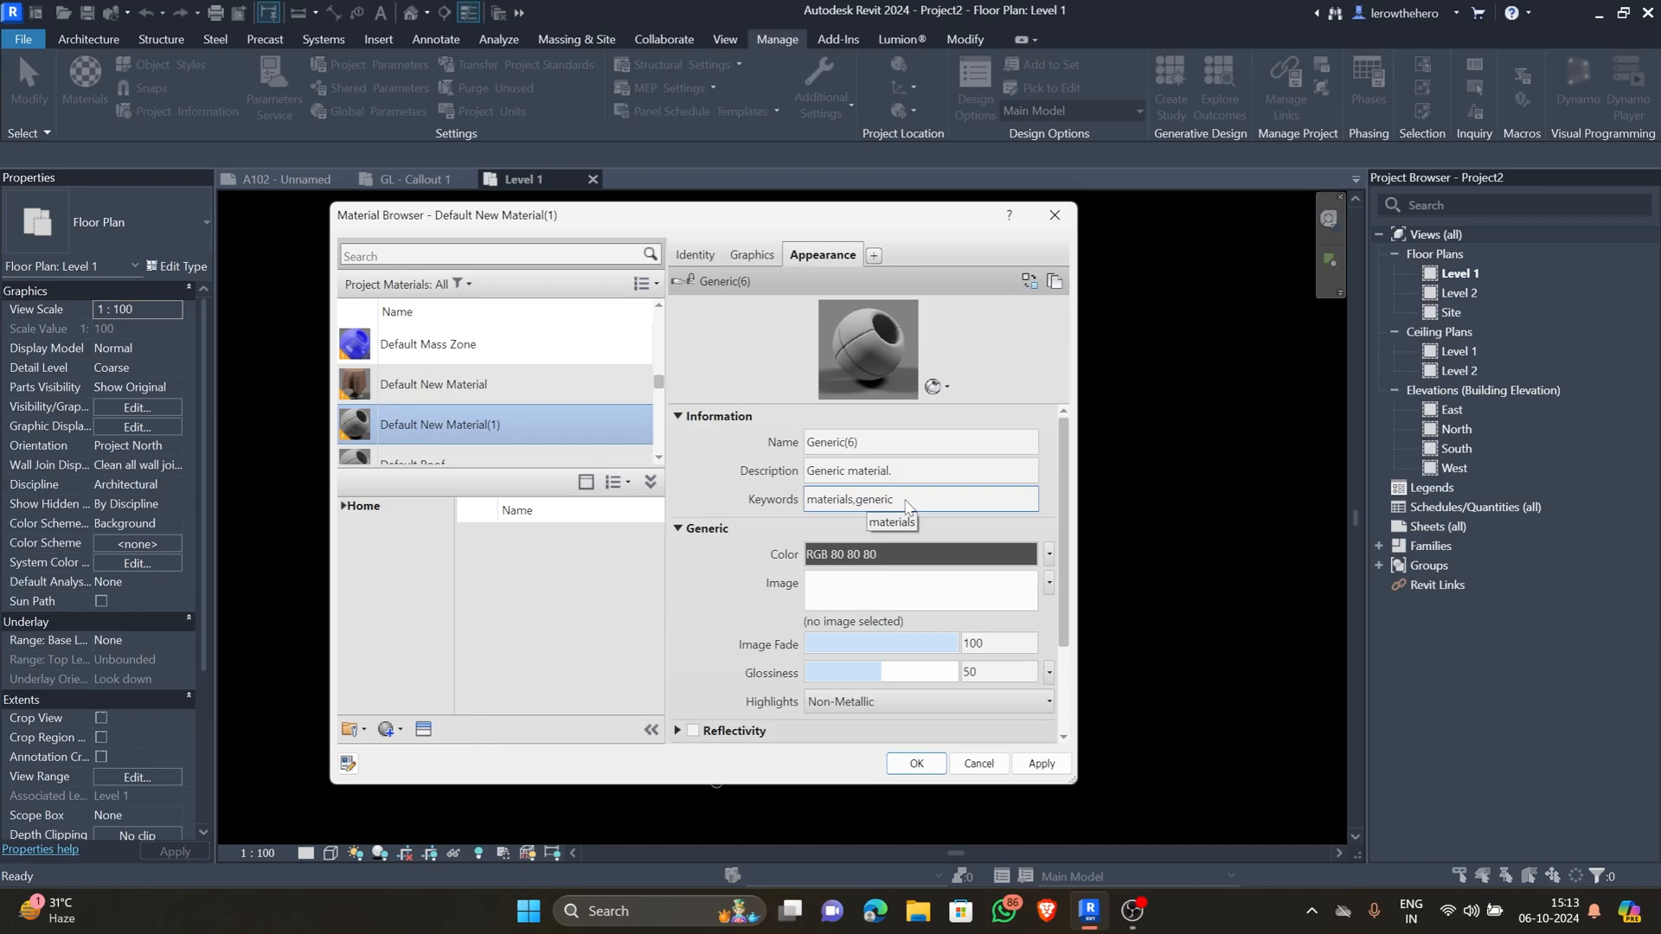
left_click(895, 558)
left_click_drag(845, 520, 808, 354)
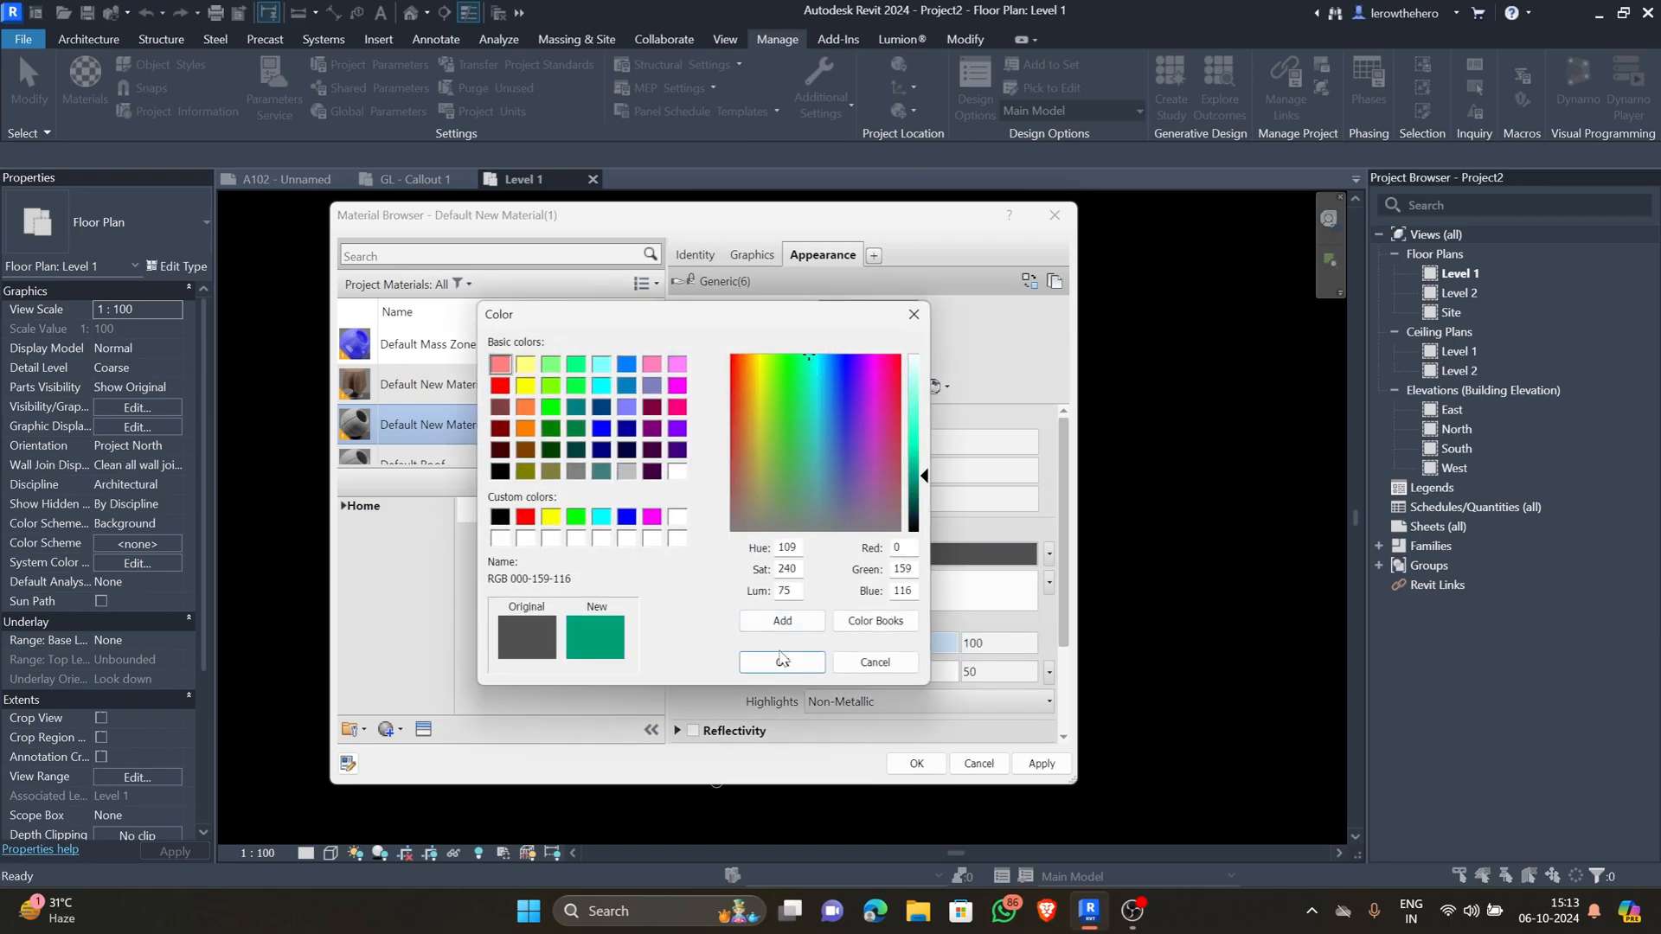
key("Return")
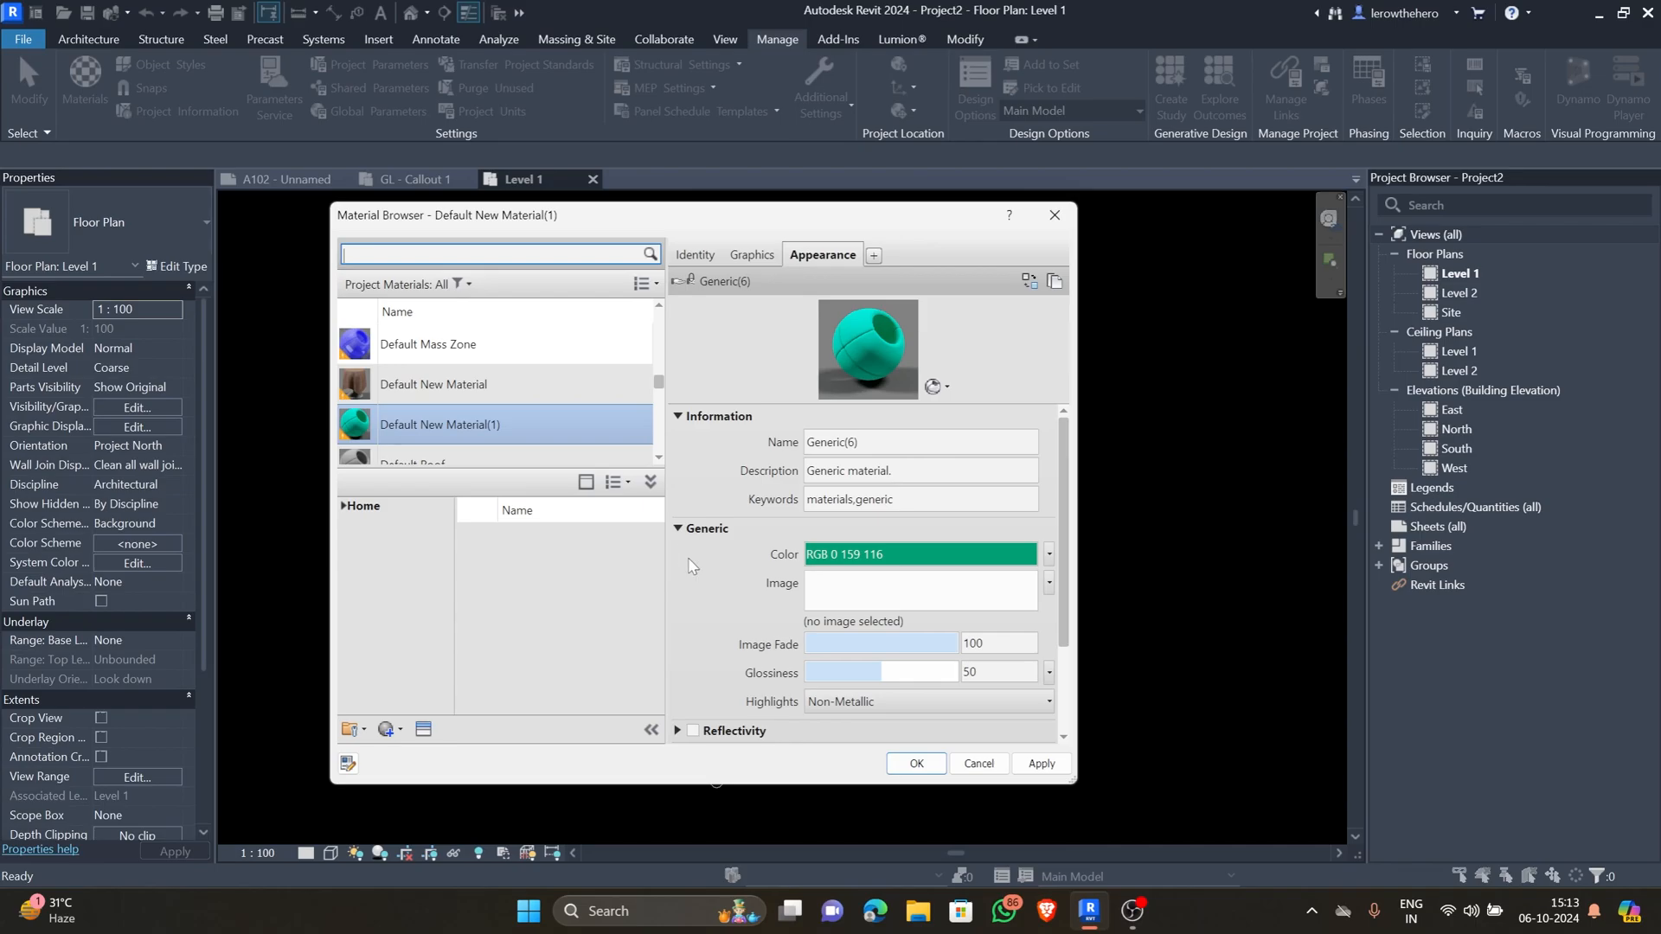
- Assign the vector-damask-seamless-pattern file from Downloads as the generic appearance image
left_click(970, 597)
left_click(713, 636)
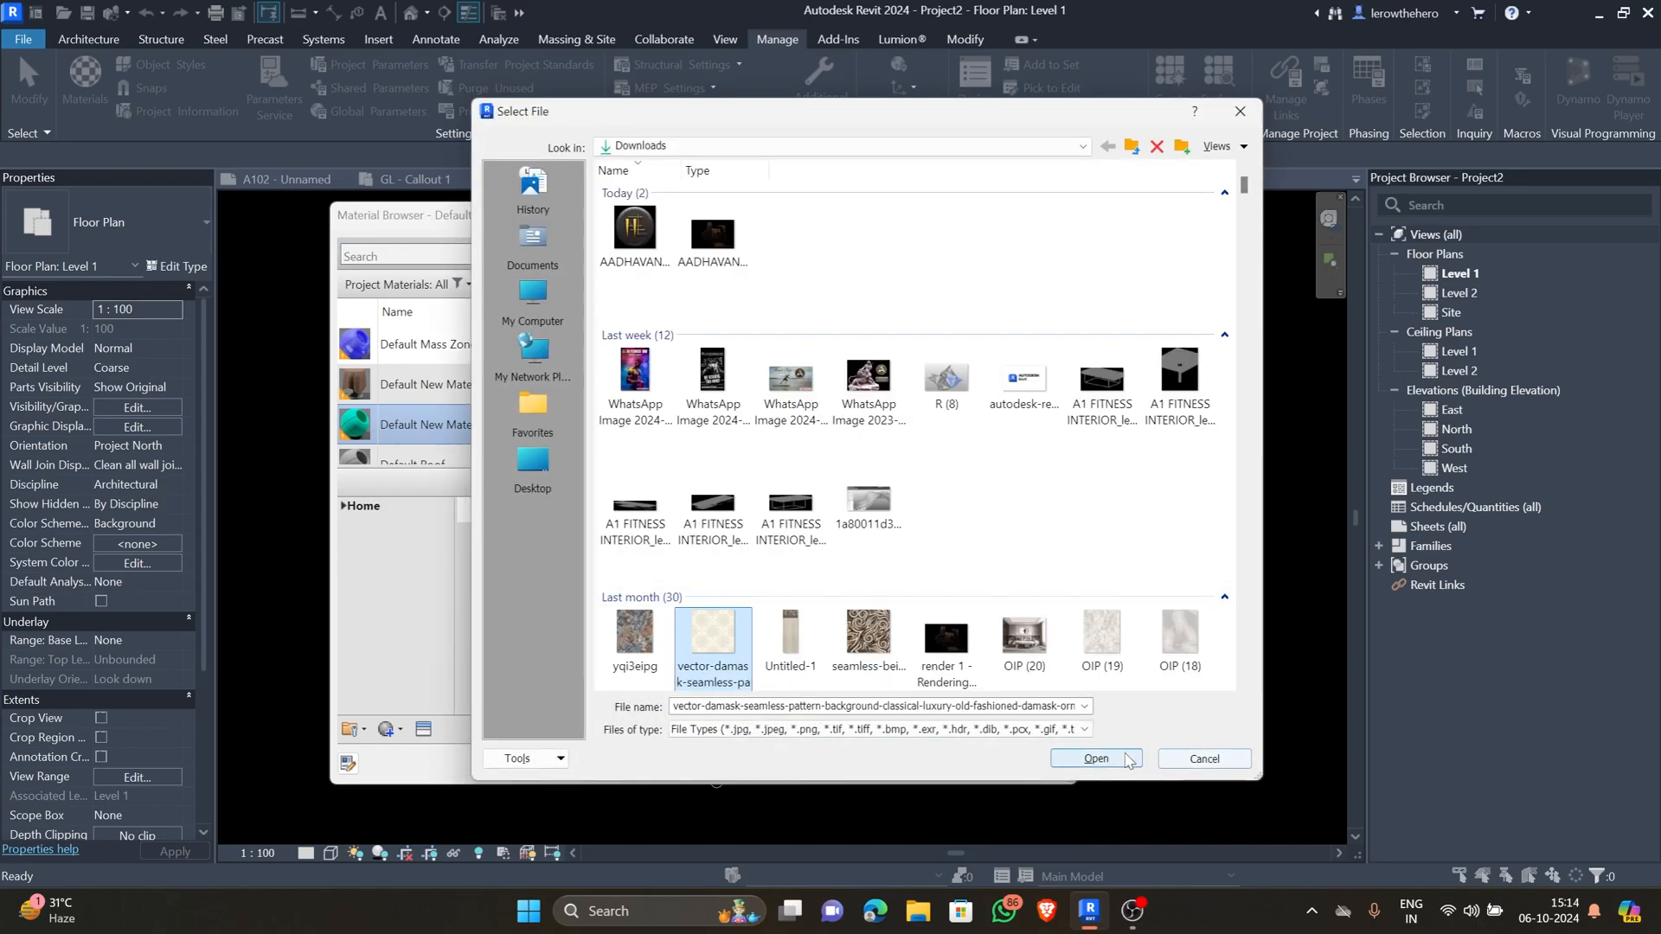
left_click(1096, 758)
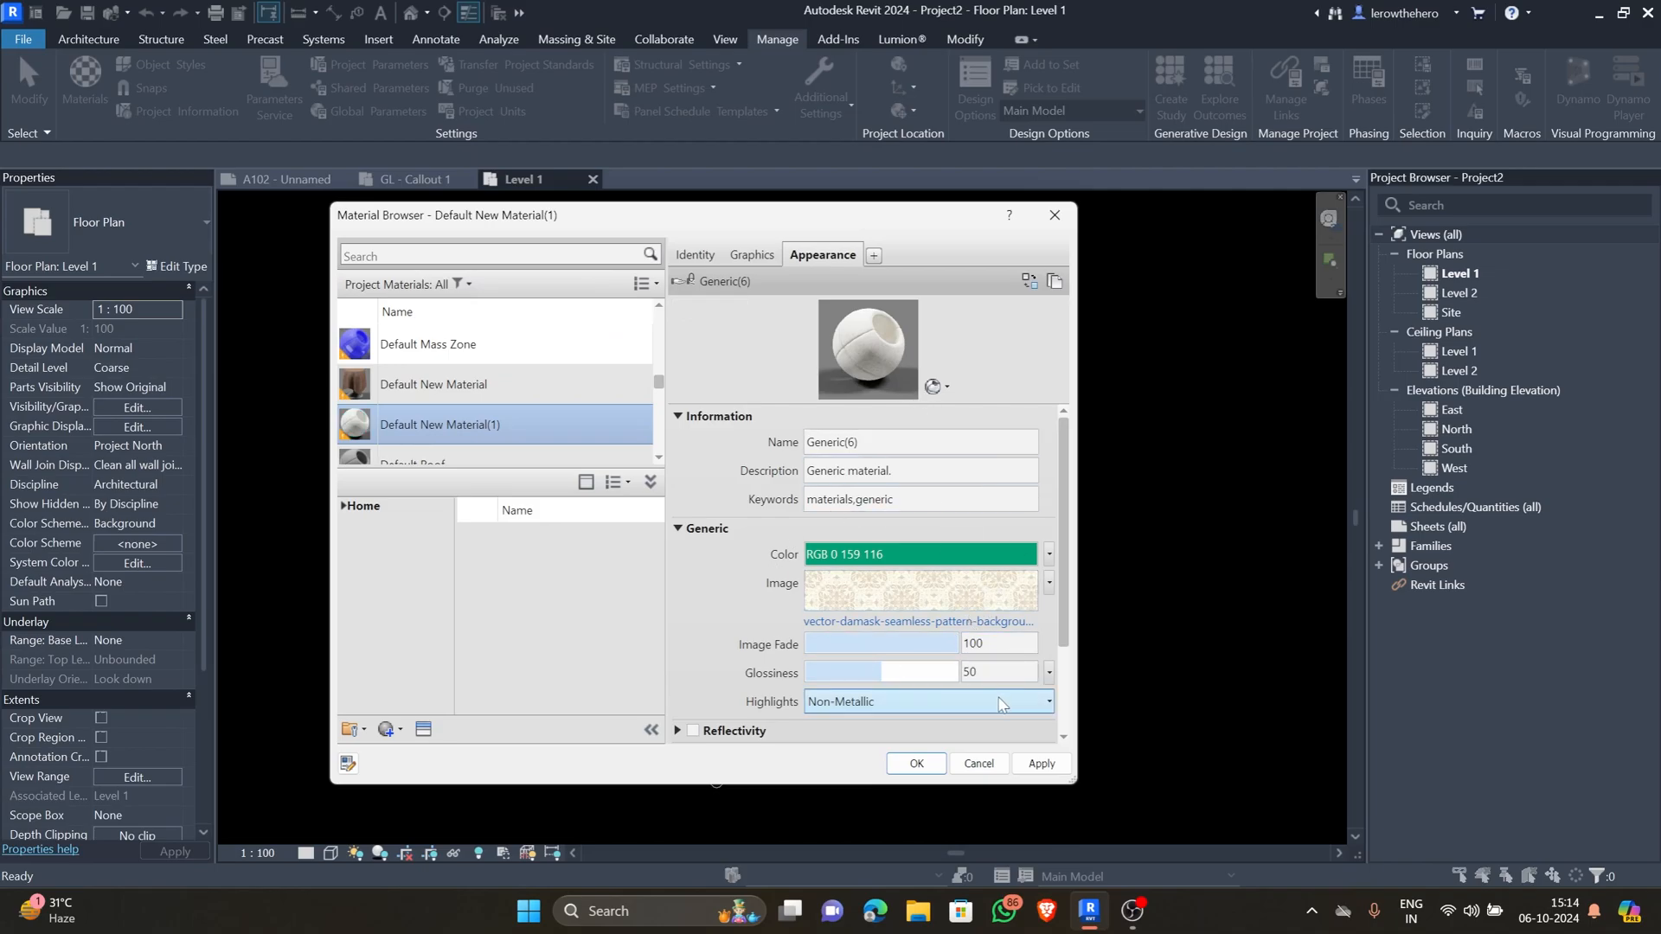
- Set the appearance glossiness to 8 and the highlights to Metallic
left_click(908, 675)
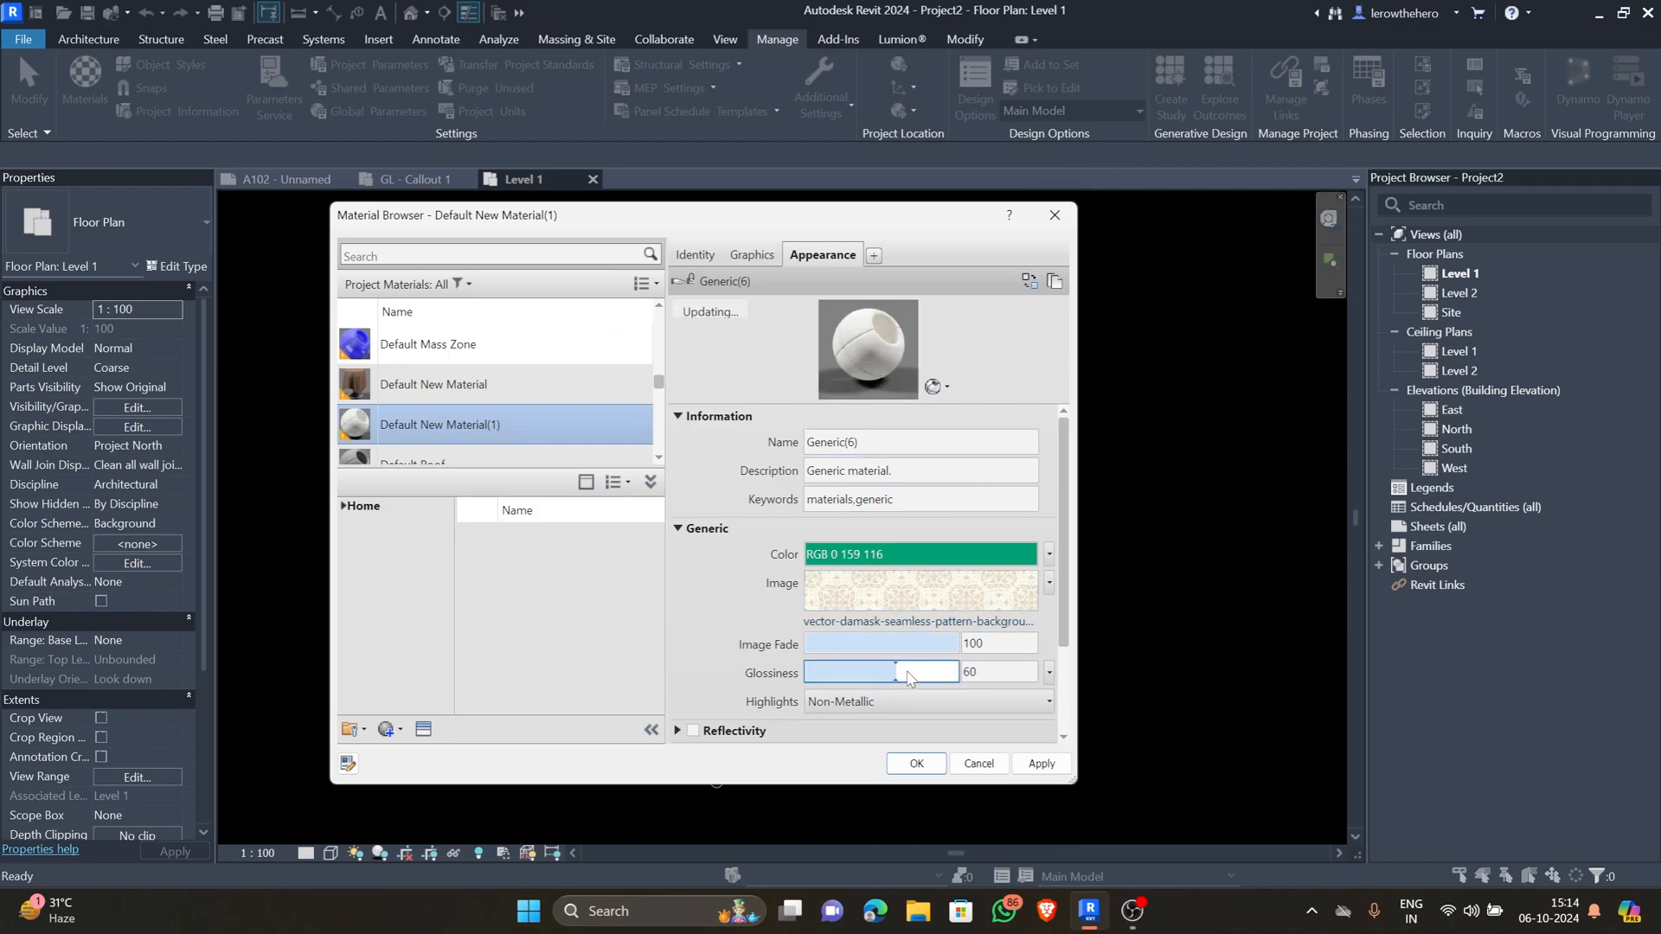
left_click_drag(908, 675, 852, 667)
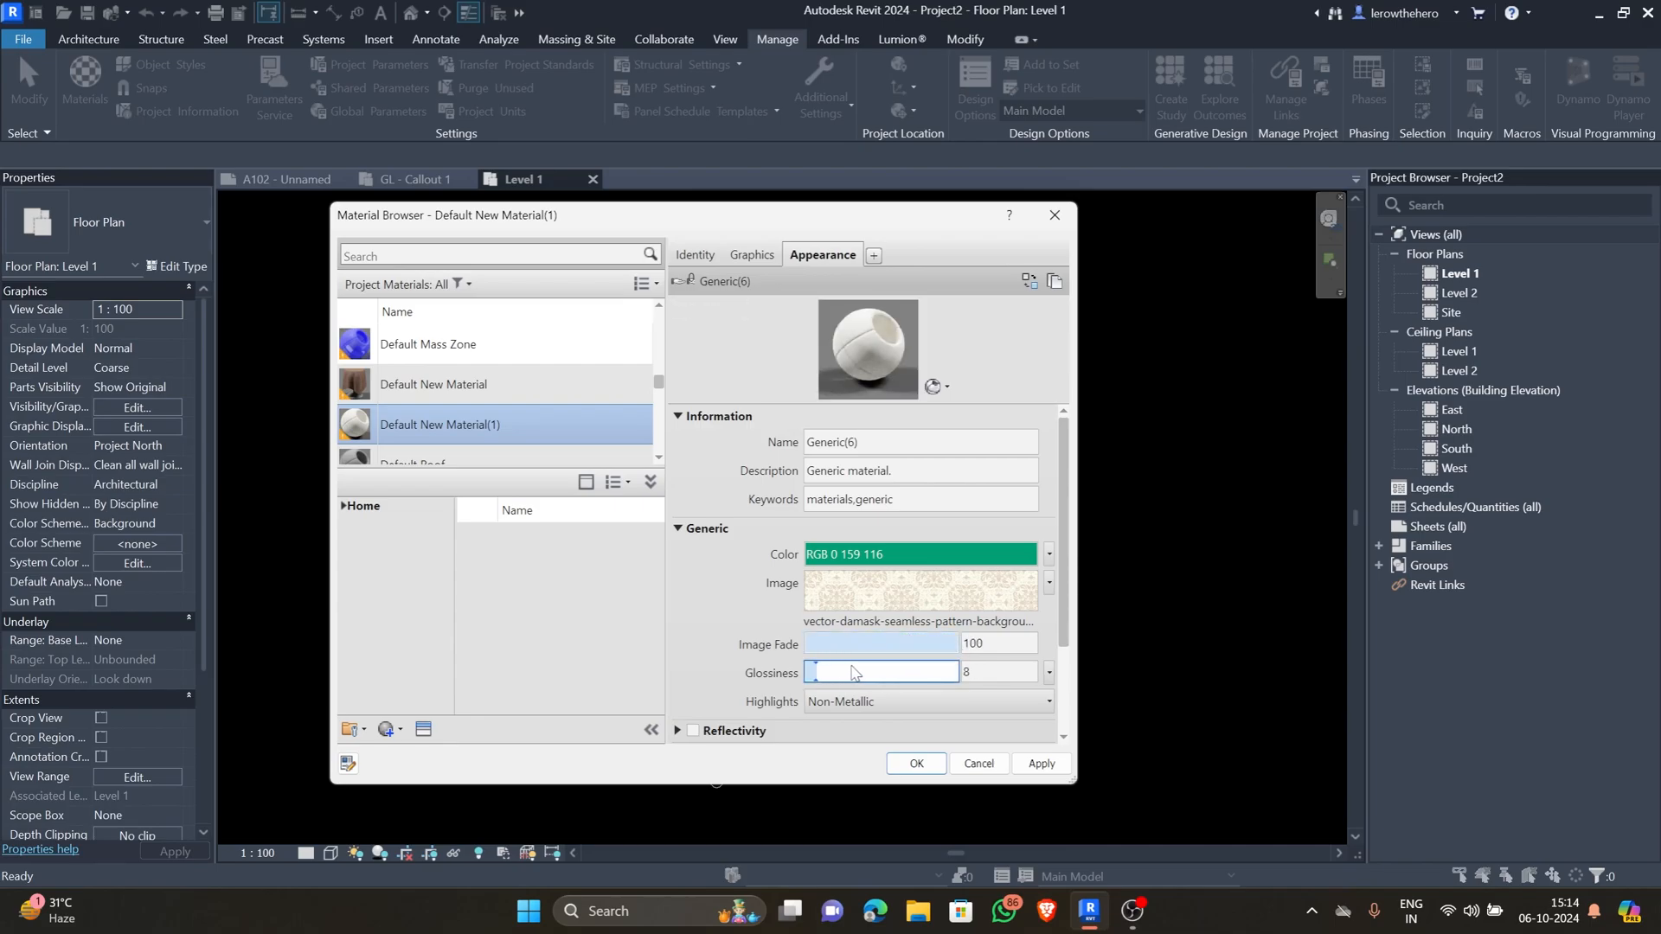
left_click(874, 702)
left_click(969, 752)
- Expand and enable the Reflectivity settings of the material's appearance
scroll(732, 634, "down", 1)
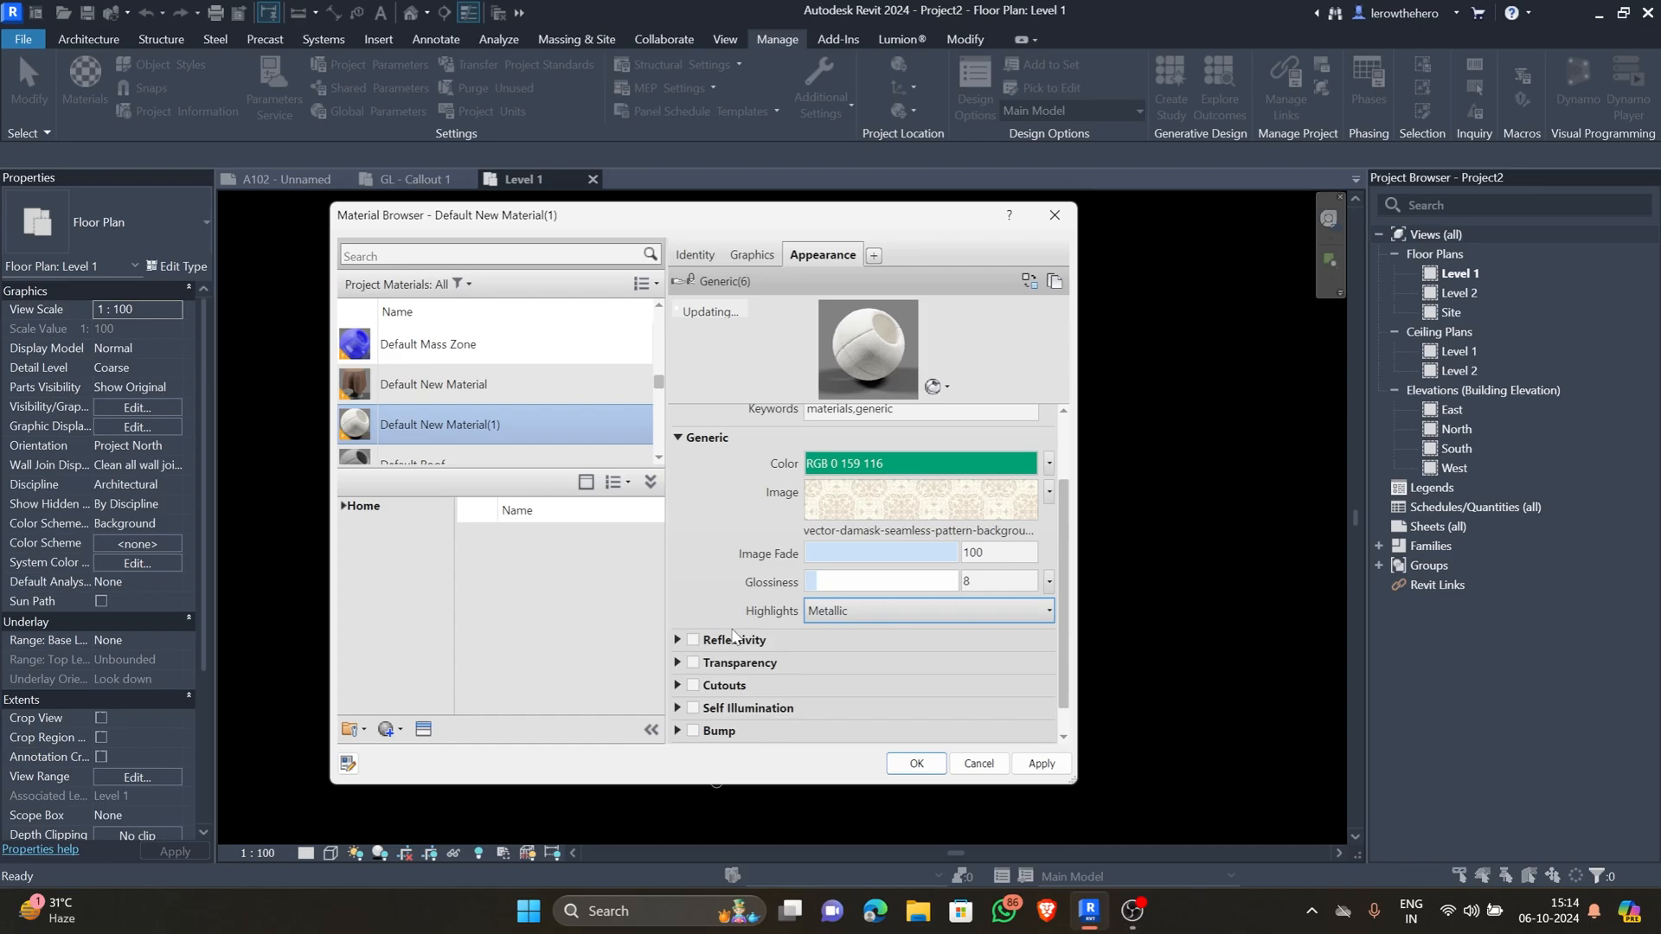
scroll(732, 634, "down", 1)
left_click(678, 608)
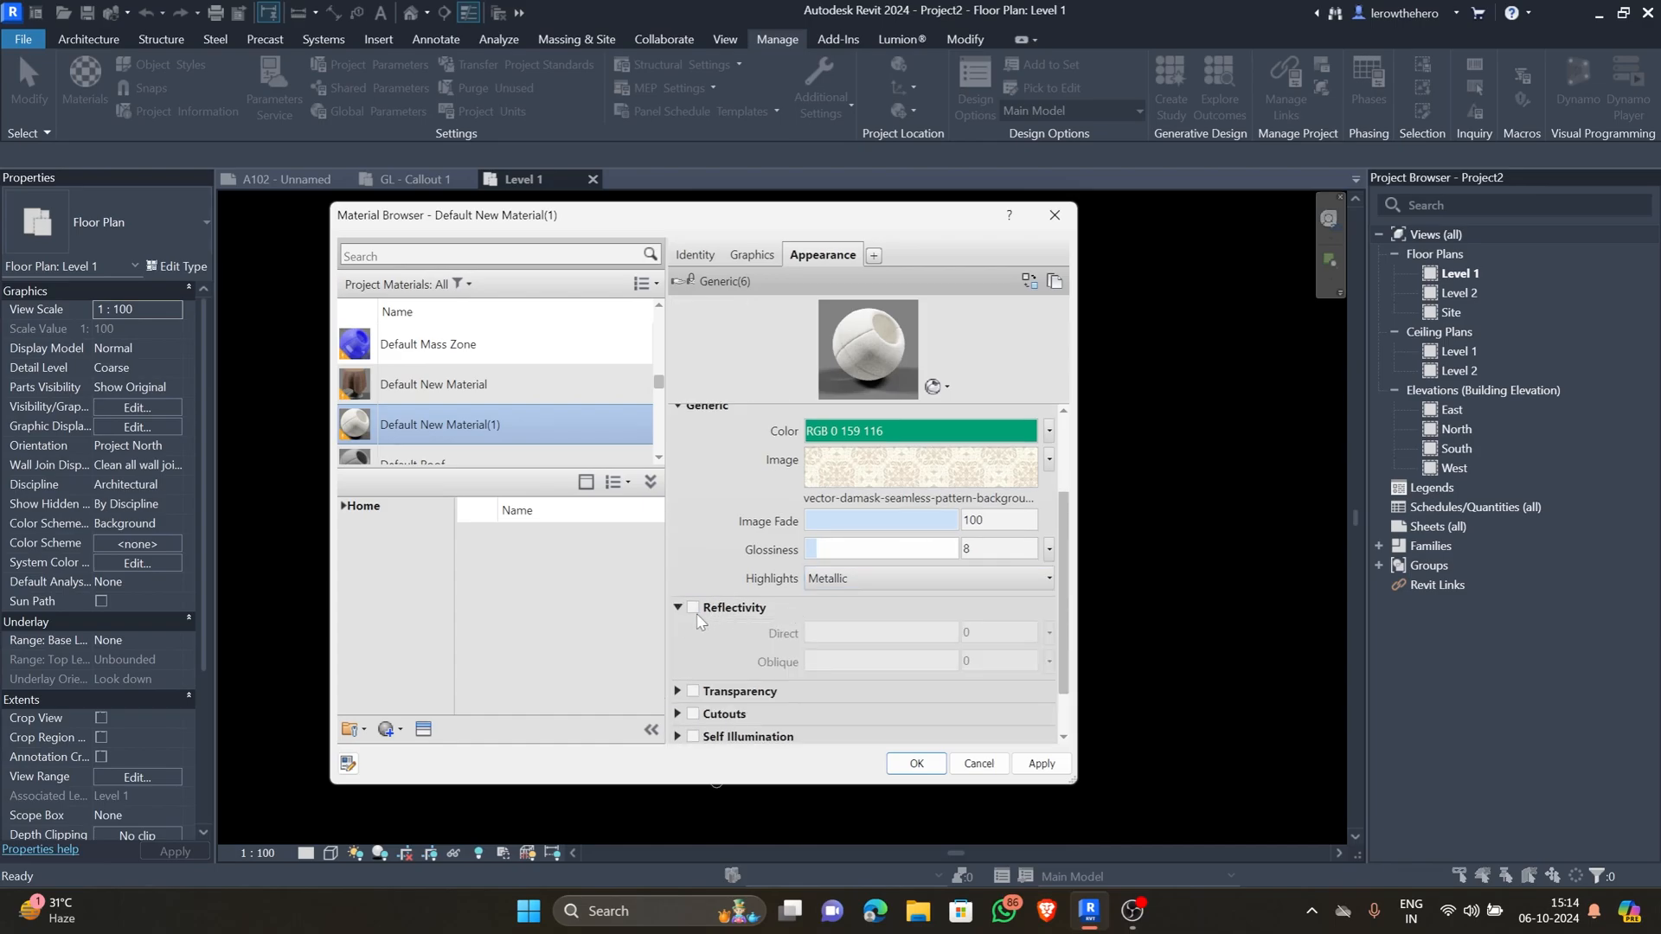
left_click(693, 608)
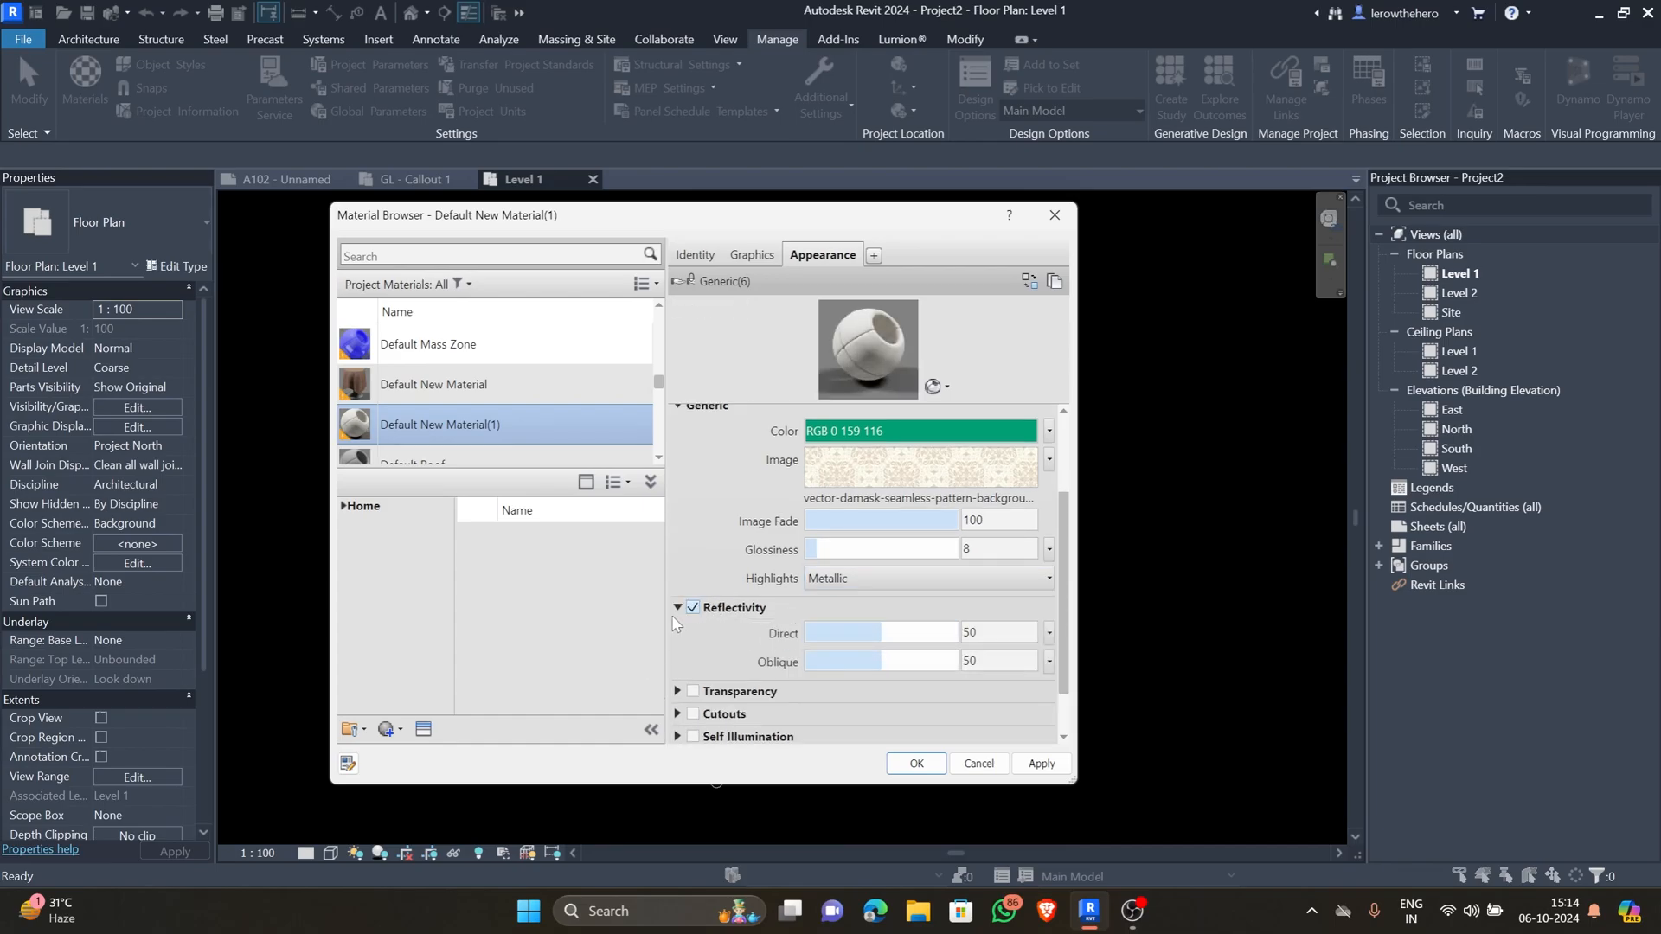
- Show the Transparency settings and enable Cutouts using the seamless-beige-pattern image from Downloads
left_click(678, 691)
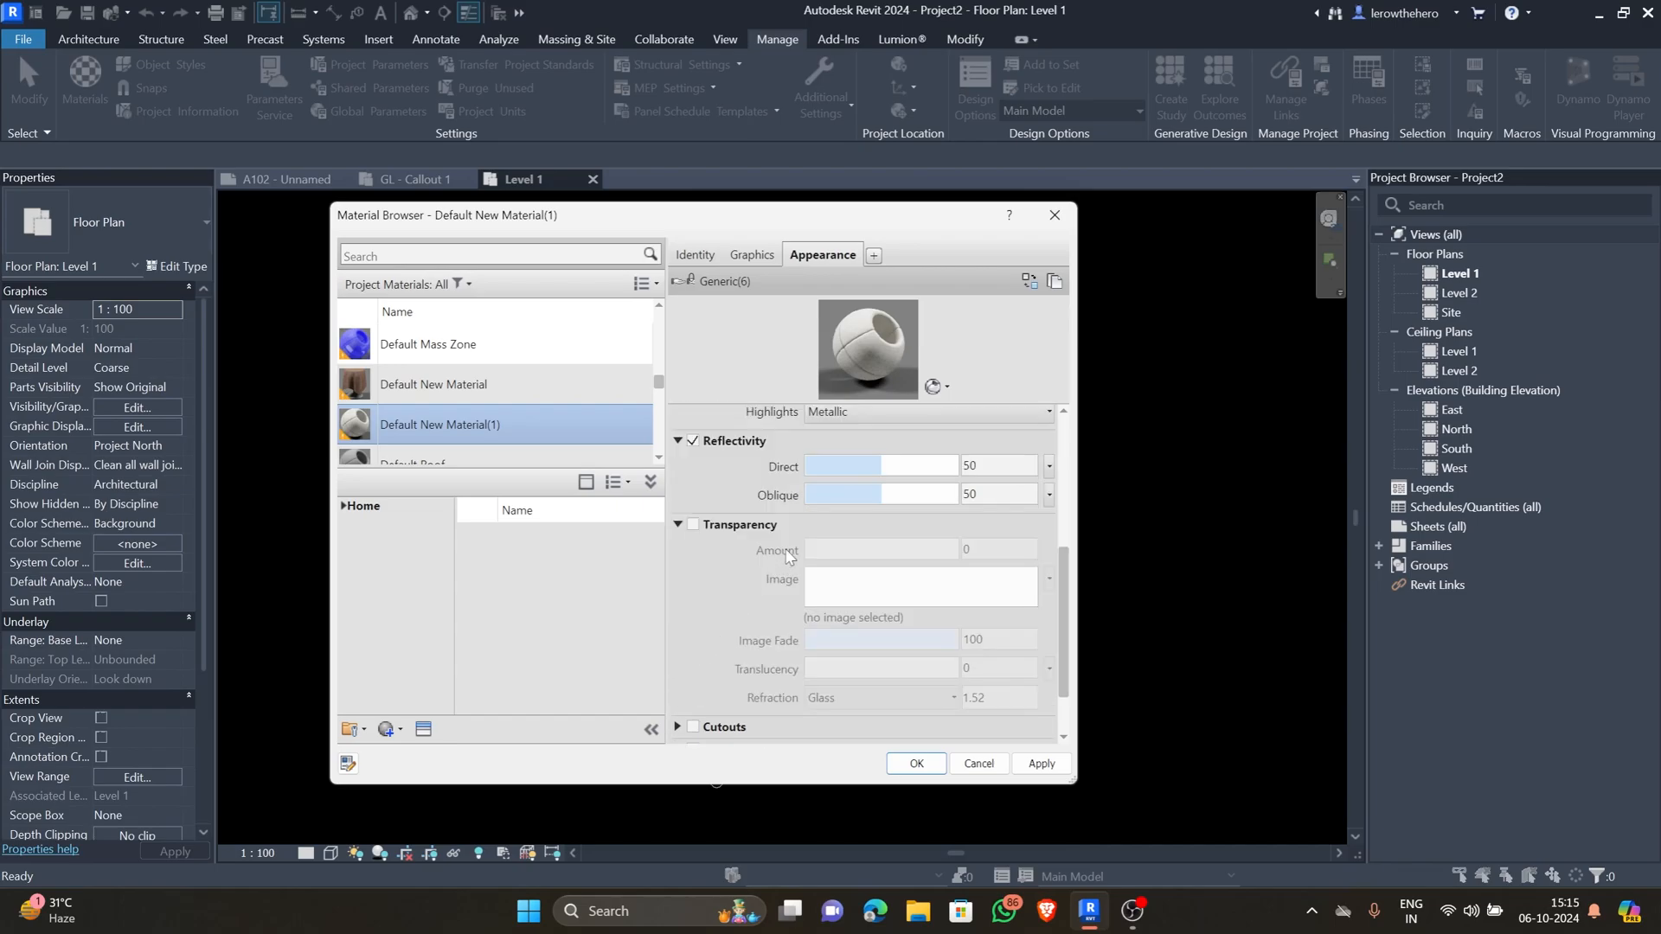
scroll(789, 591, "down", 3)
left_click(678, 653)
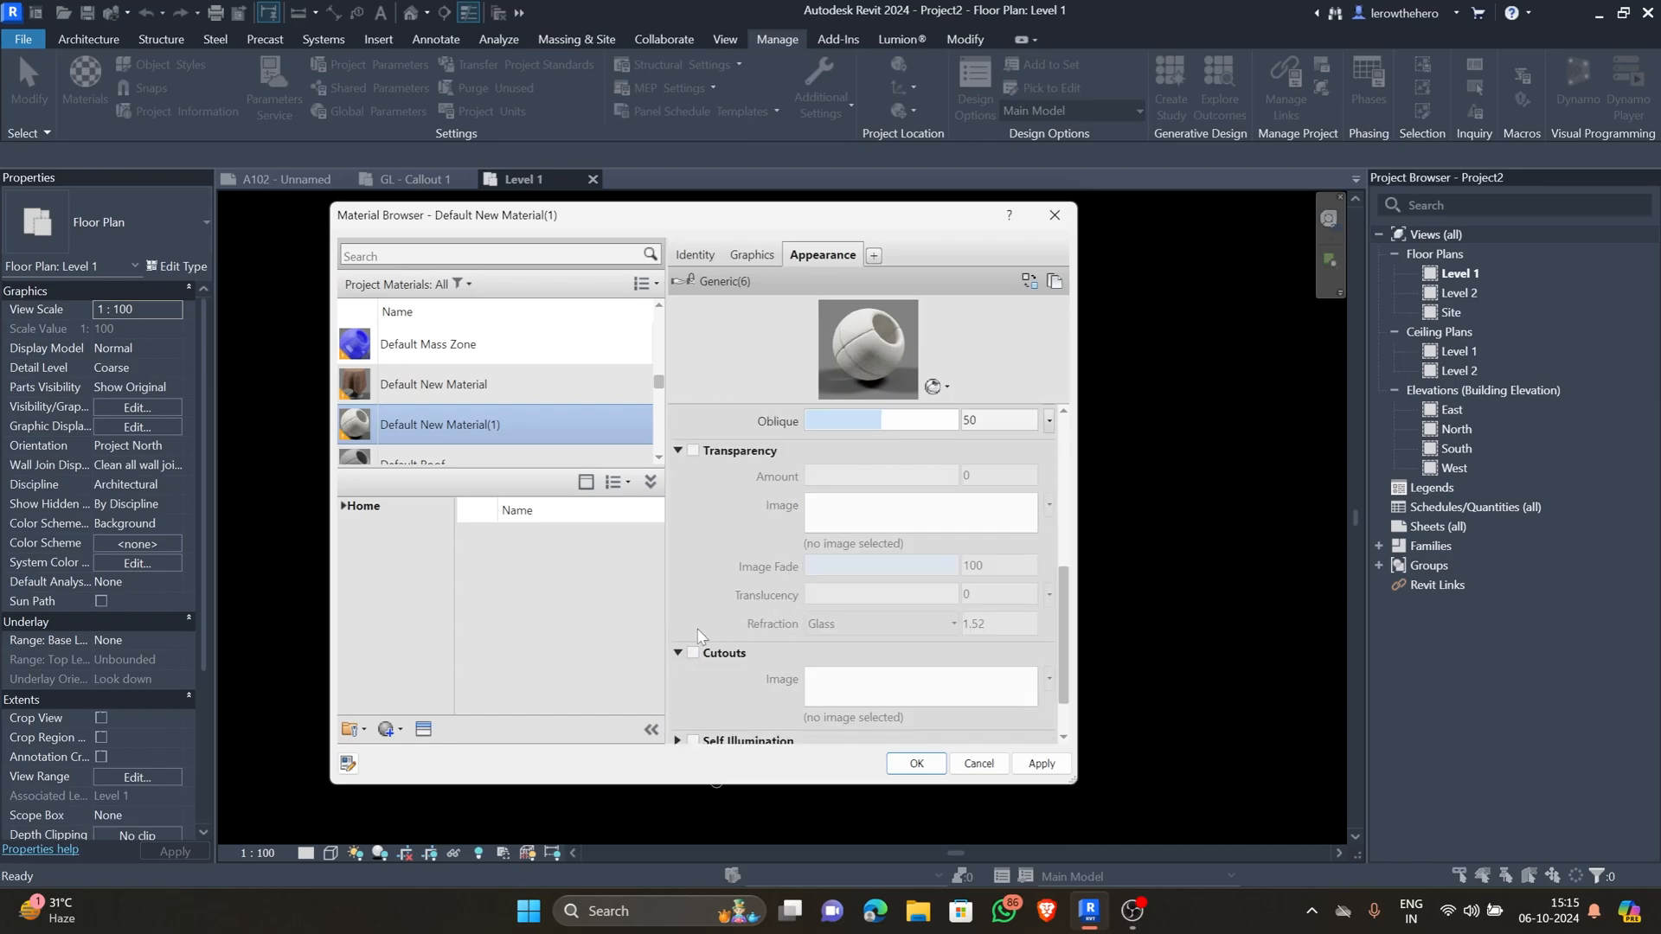
scroll(741, 593, "down", 2)
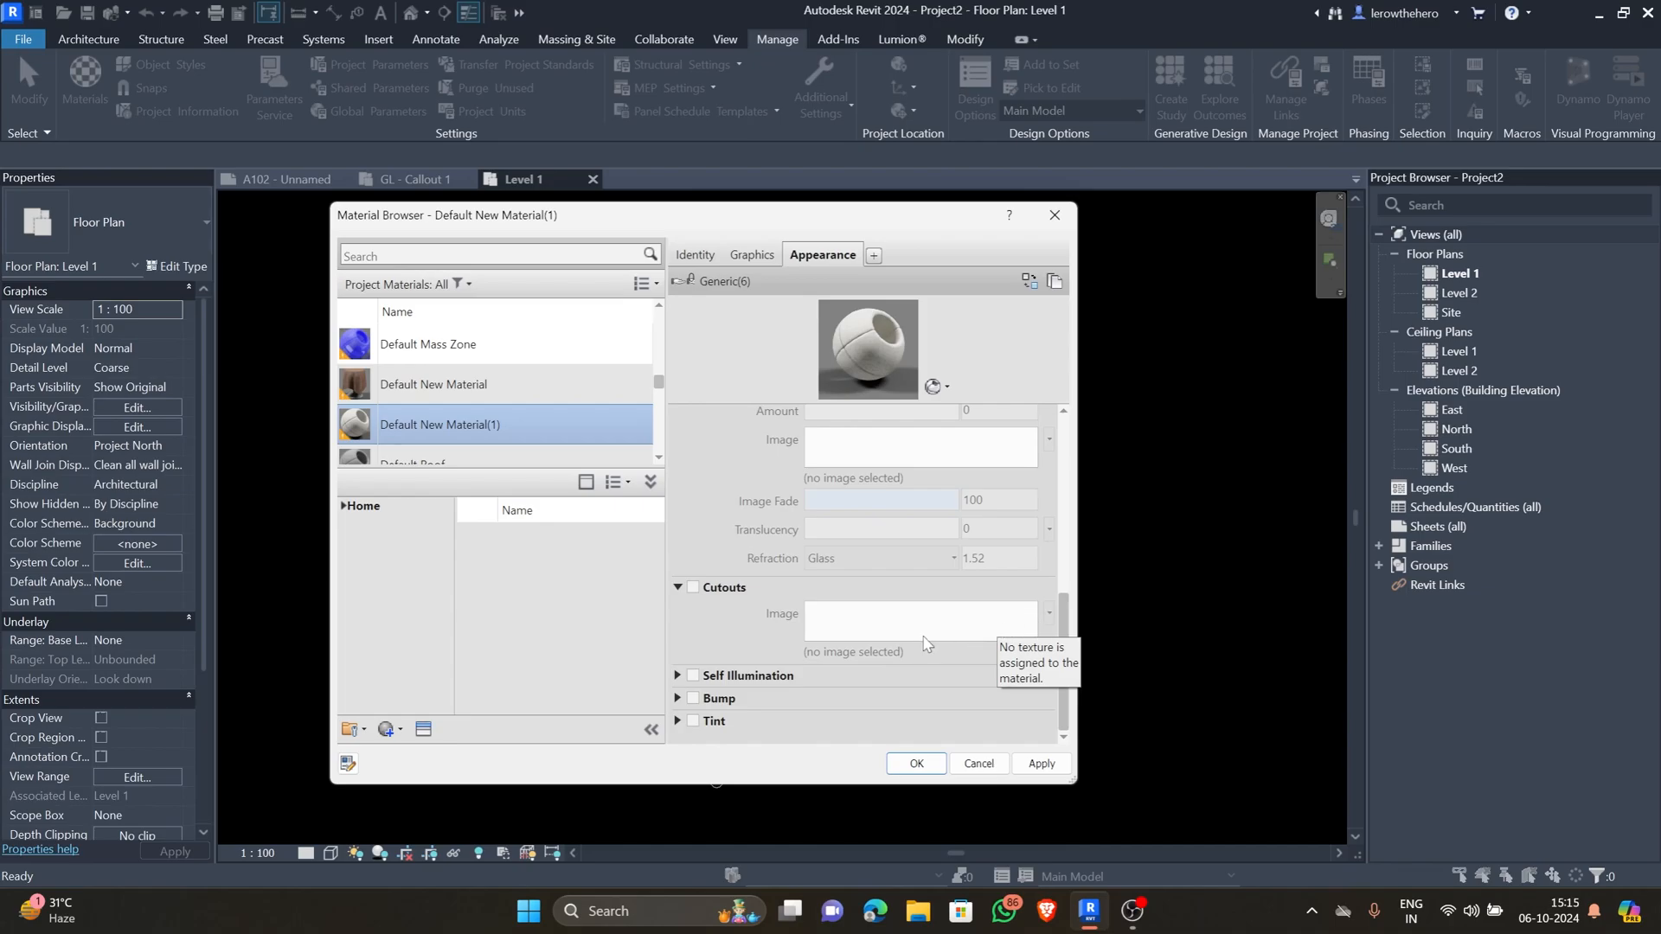
left_click(692, 587)
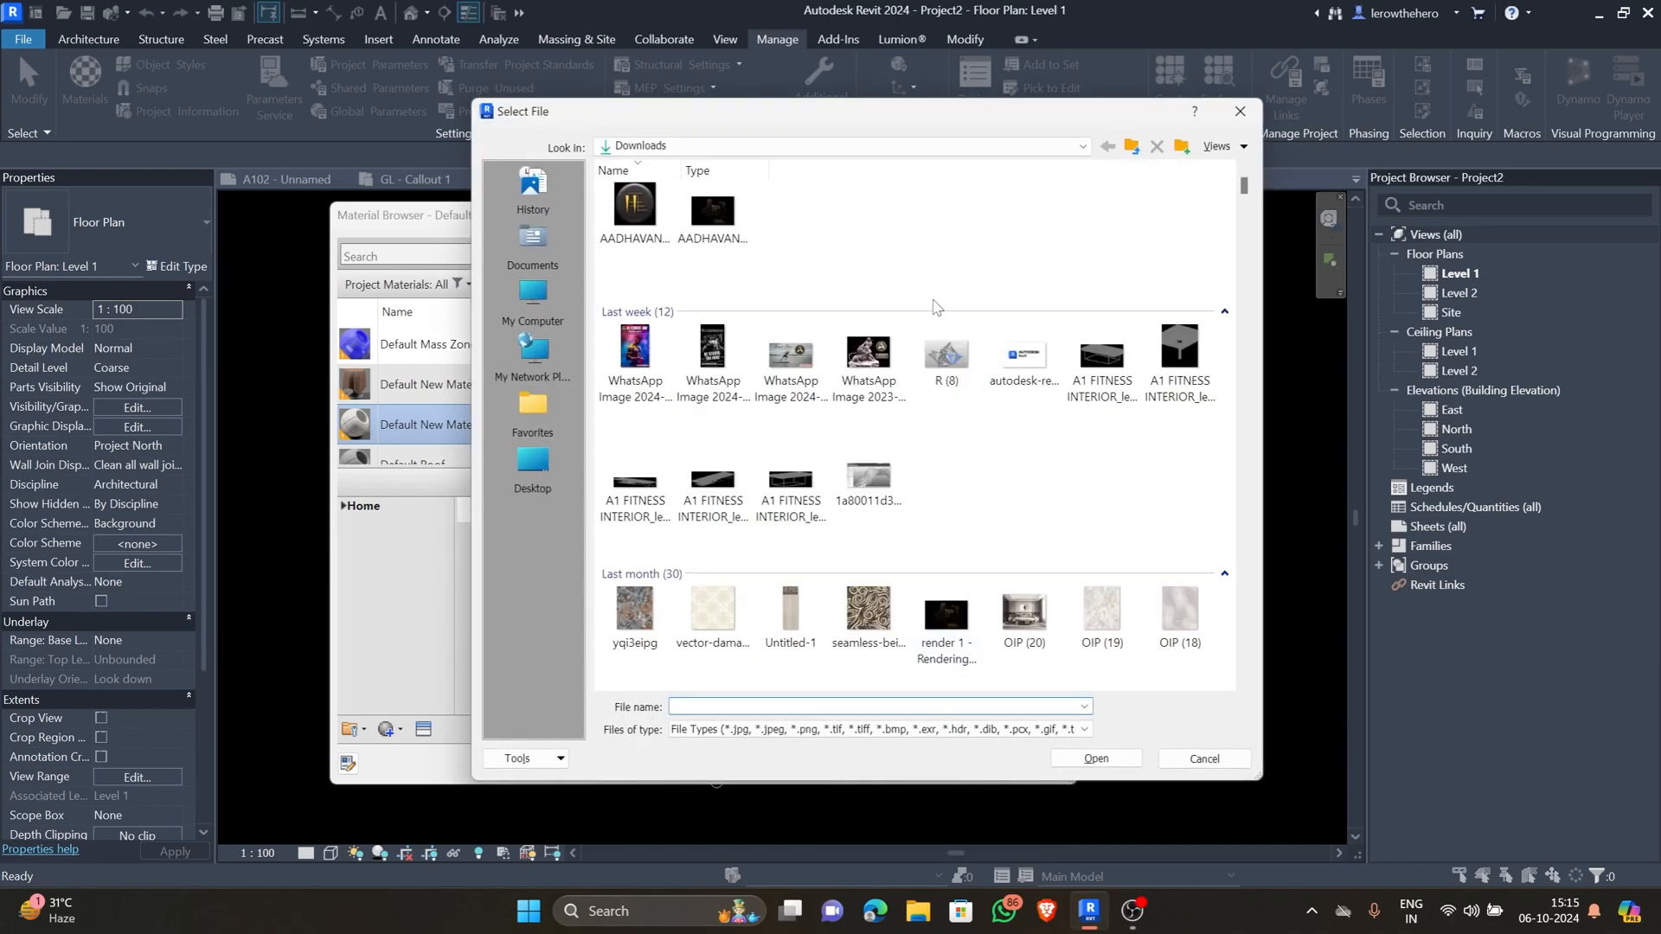
left_click(868, 609)
left_click(1096, 759)
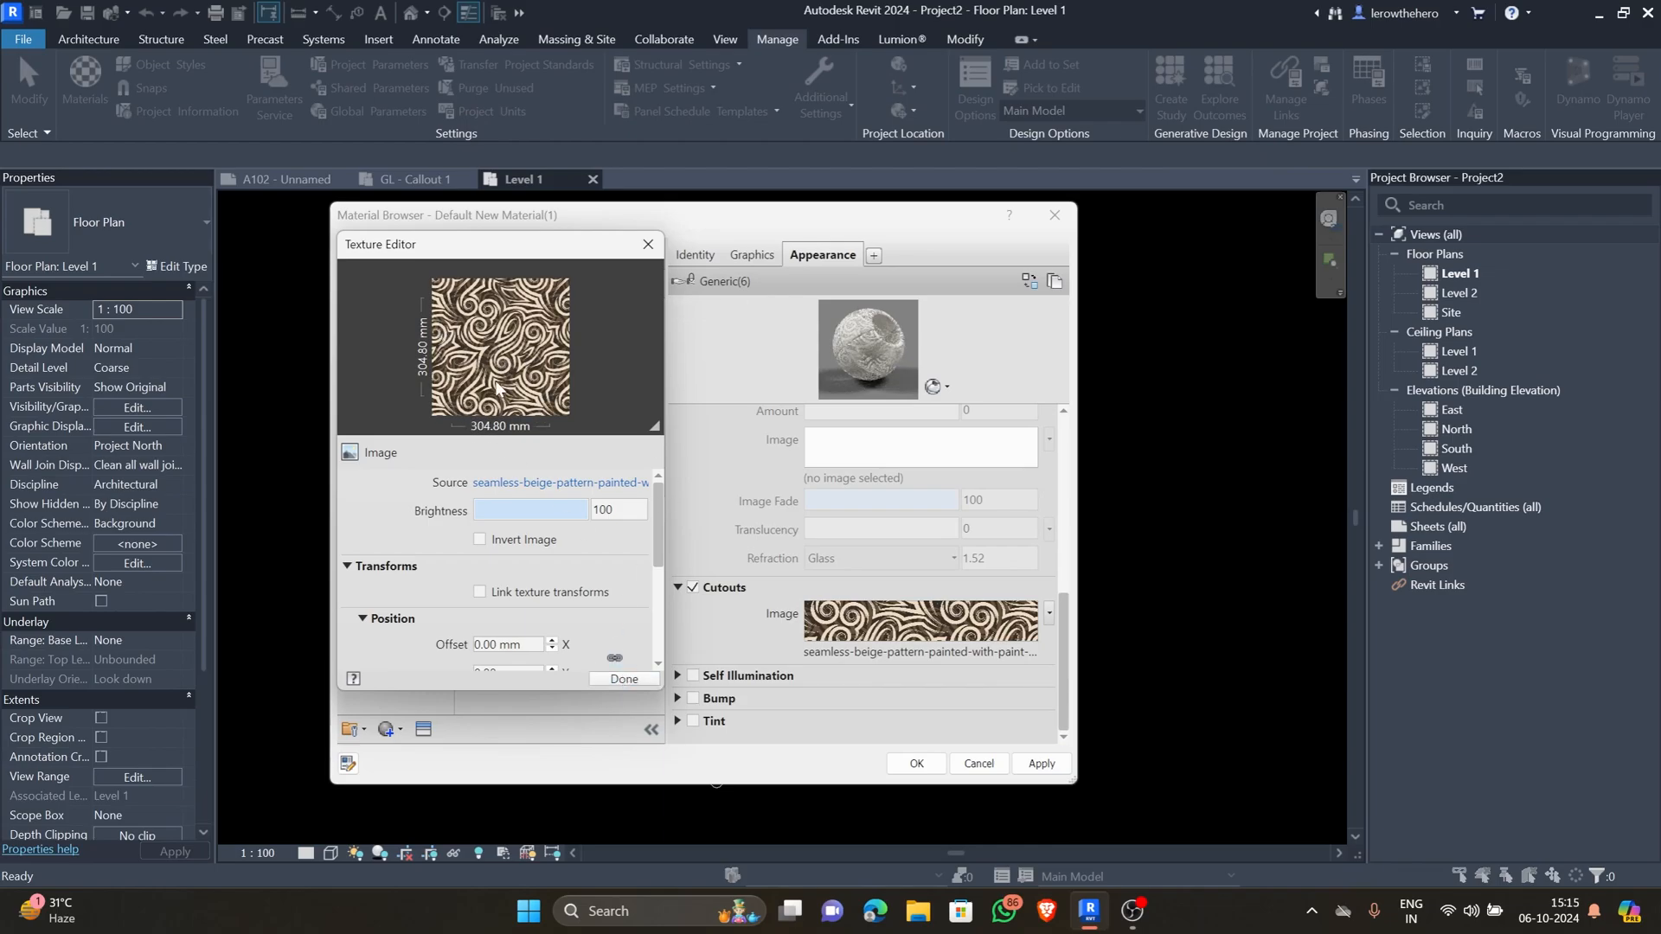
left_click(646, 680)
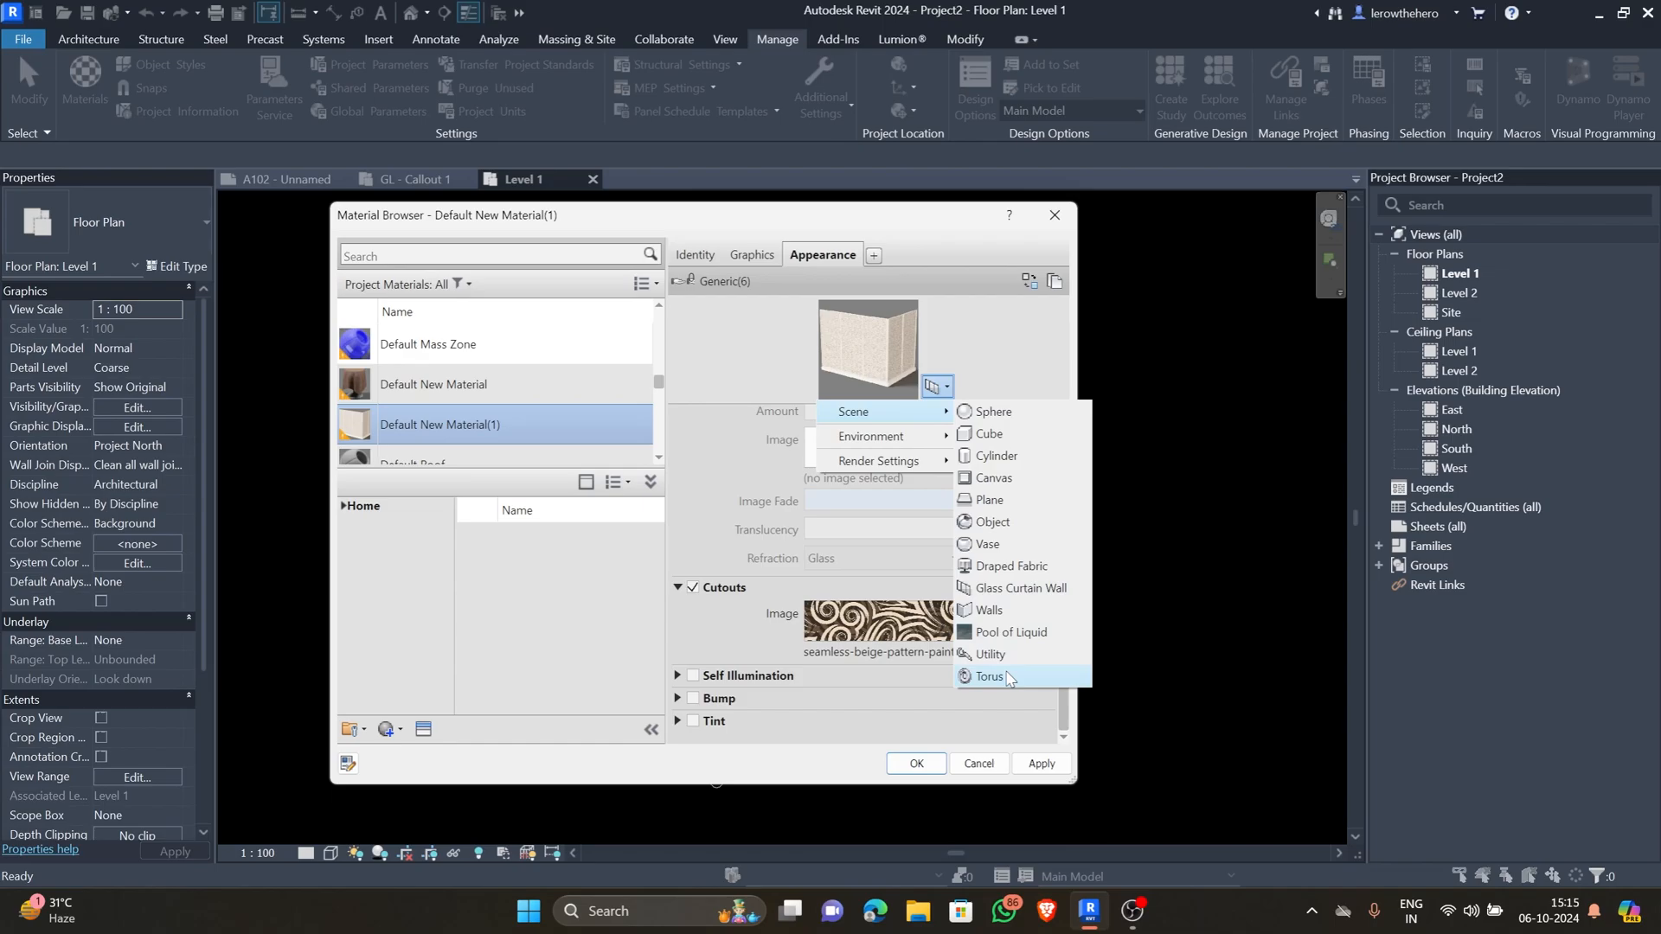
- Set the preview scene to Torus and enable Self Illumination with filter color RGB 64-205-240, LED Panel luminance and Daylight Warm color temperature
left_click(1008, 677)
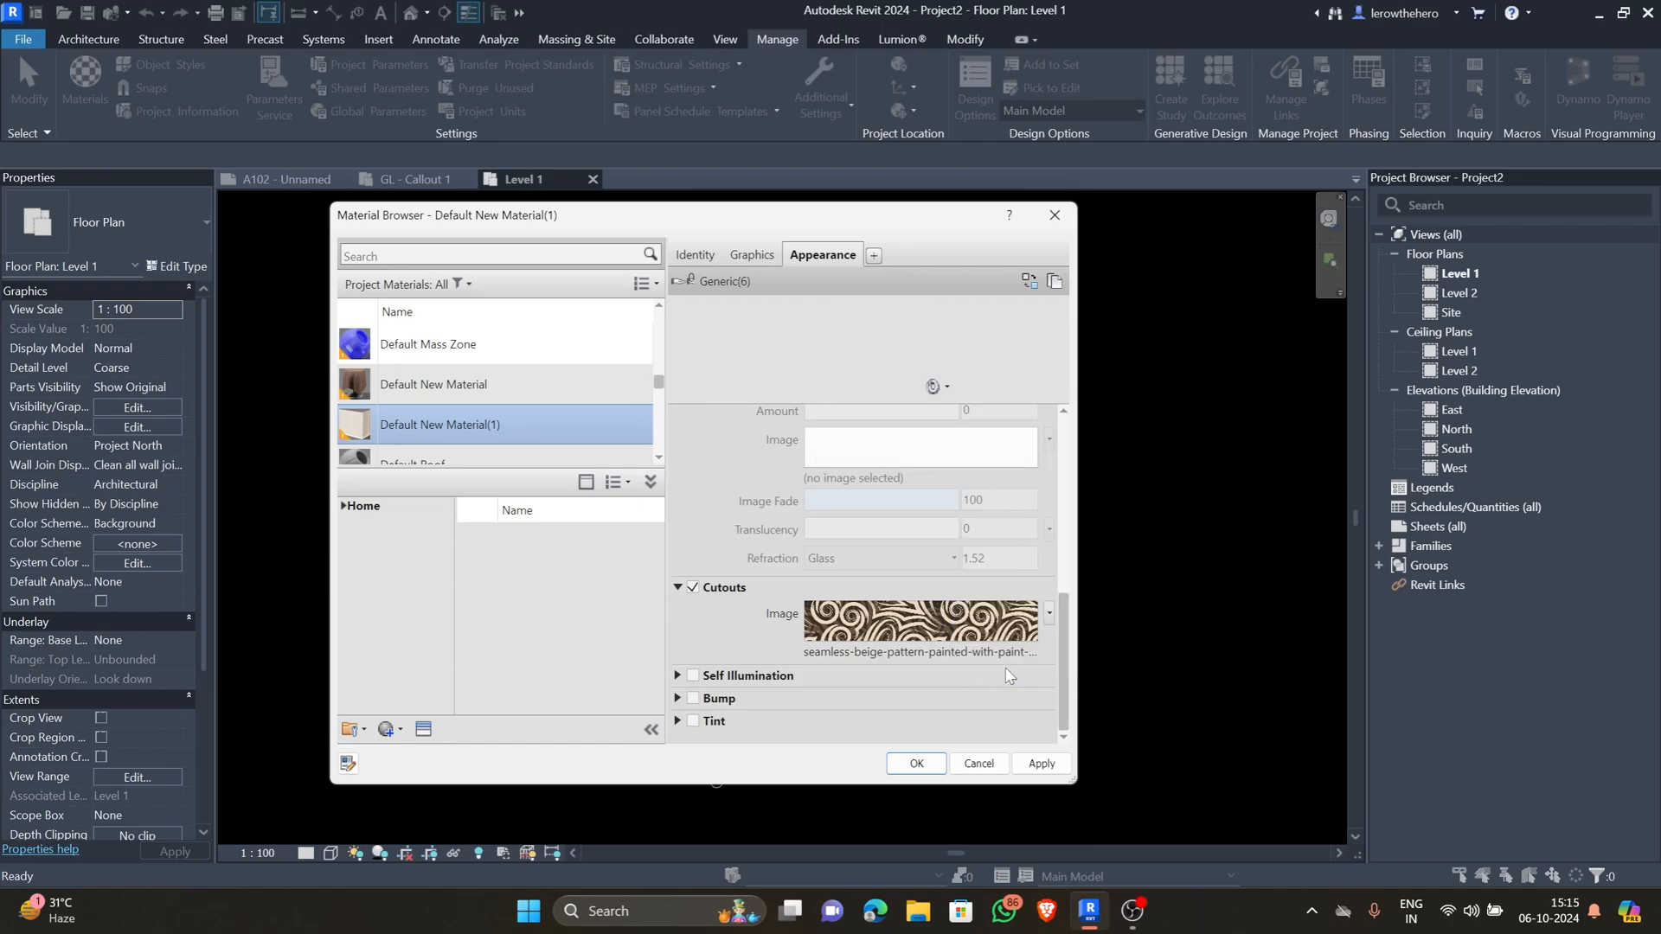
left_click(693, 675)
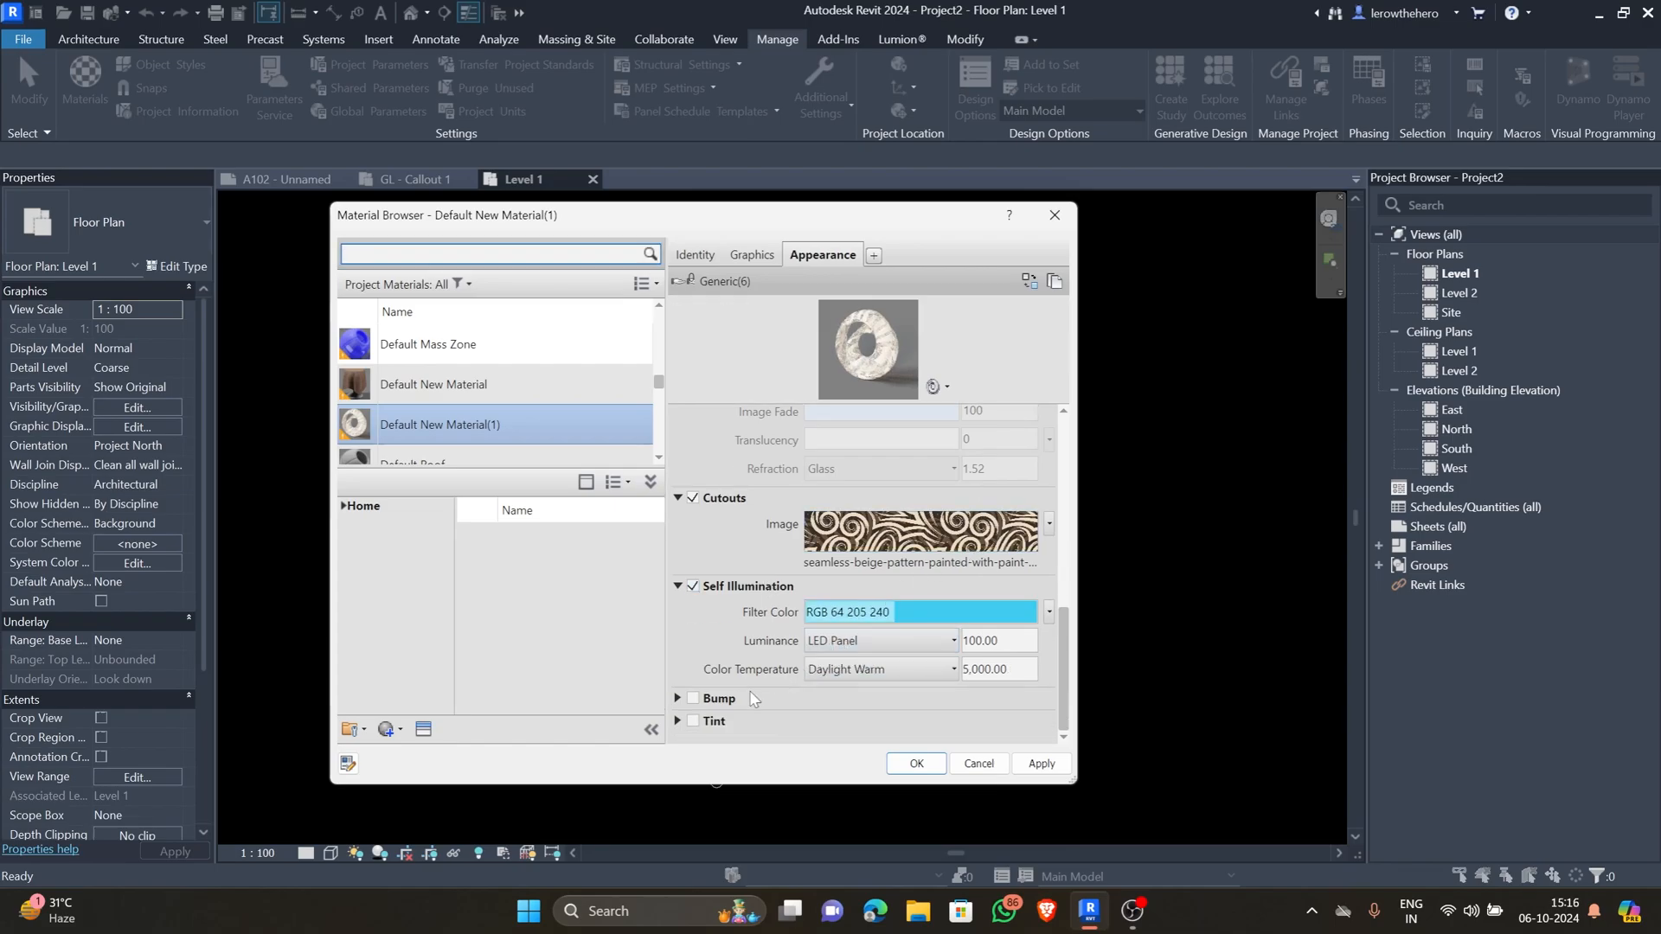
- Enable Bump using the seamless-beige-pattern image and set the appearance preview scene to Sphere
left_click(694, 698)
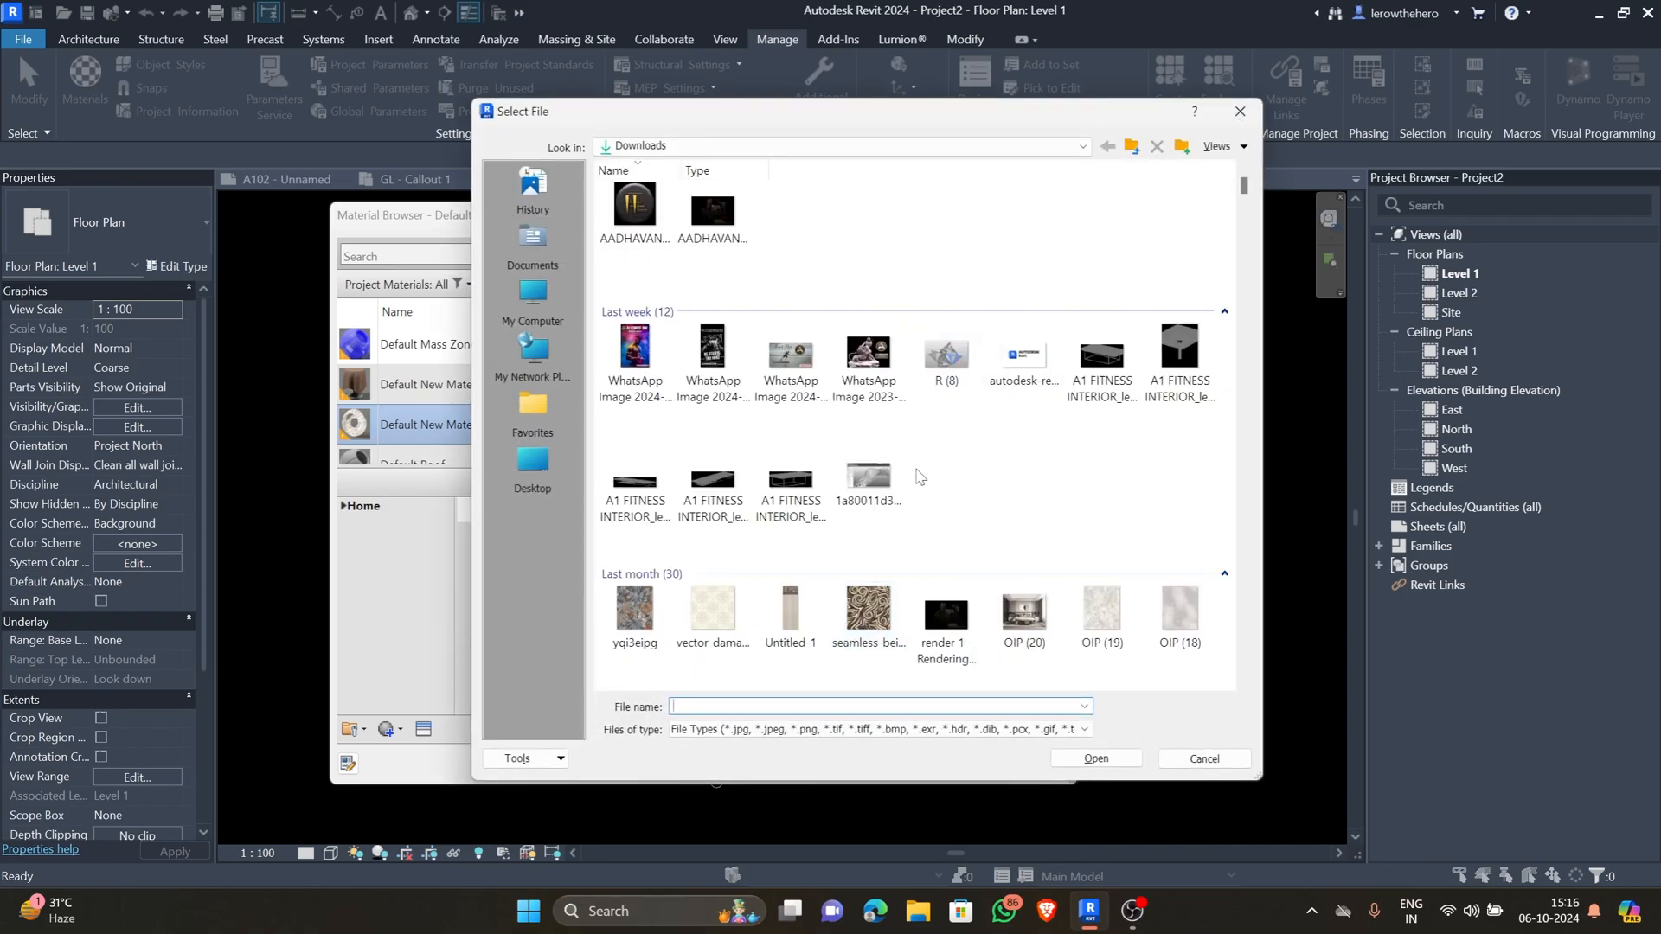
left_click(868, 609)
left_click(1095, 758)
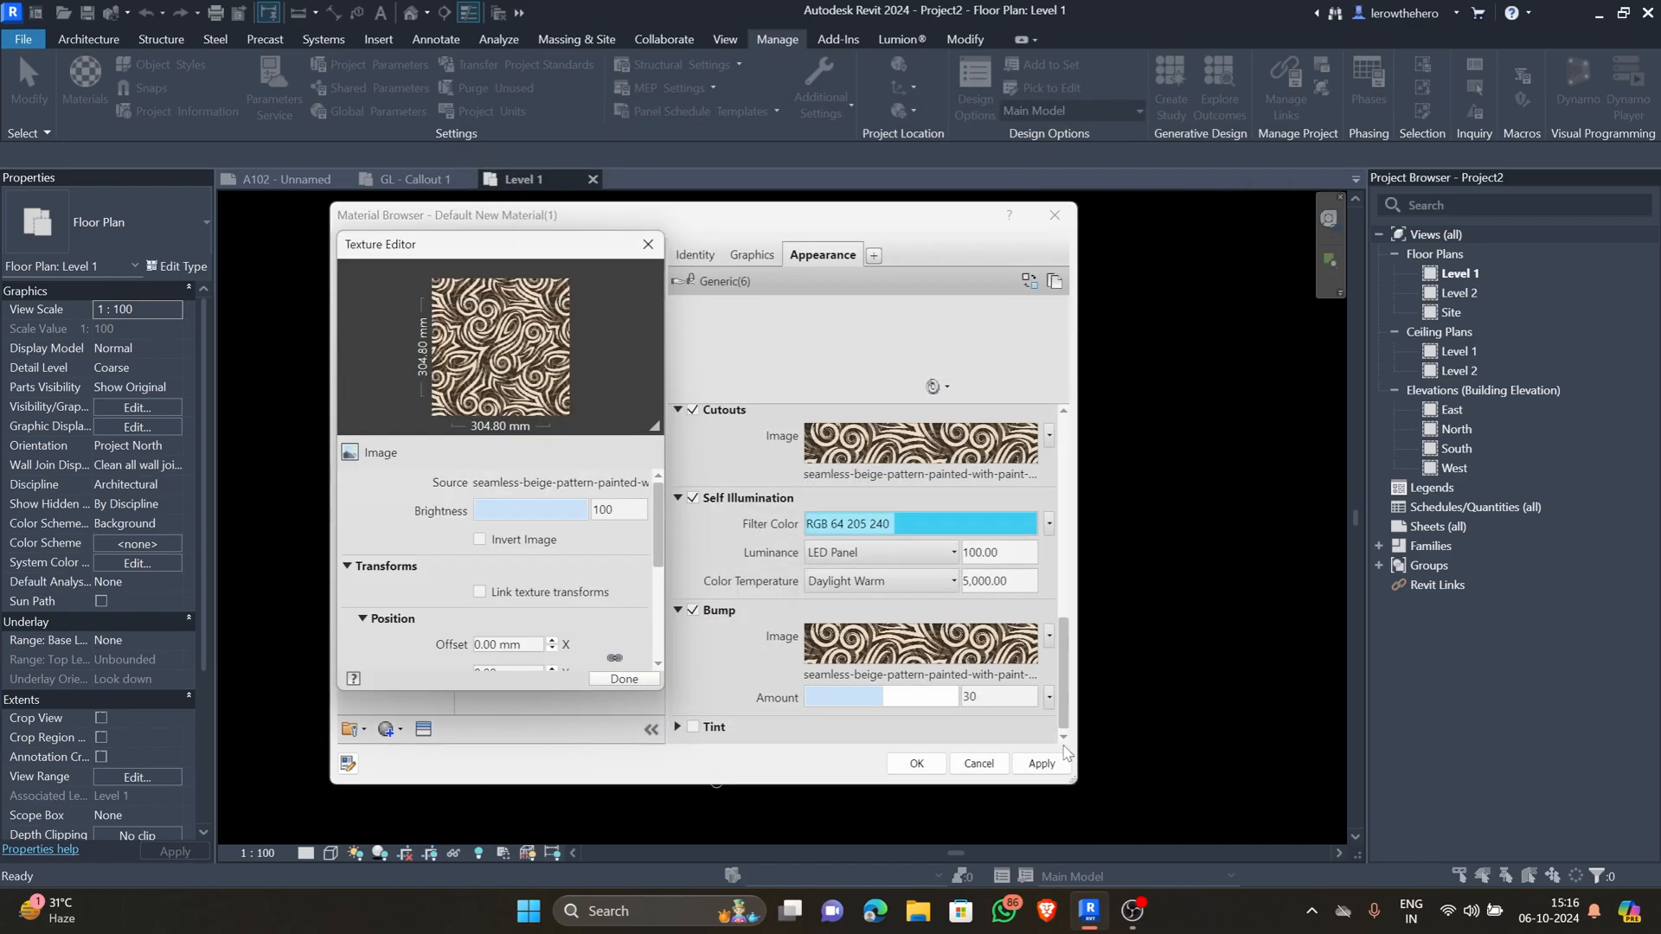
left_click(623, 679)
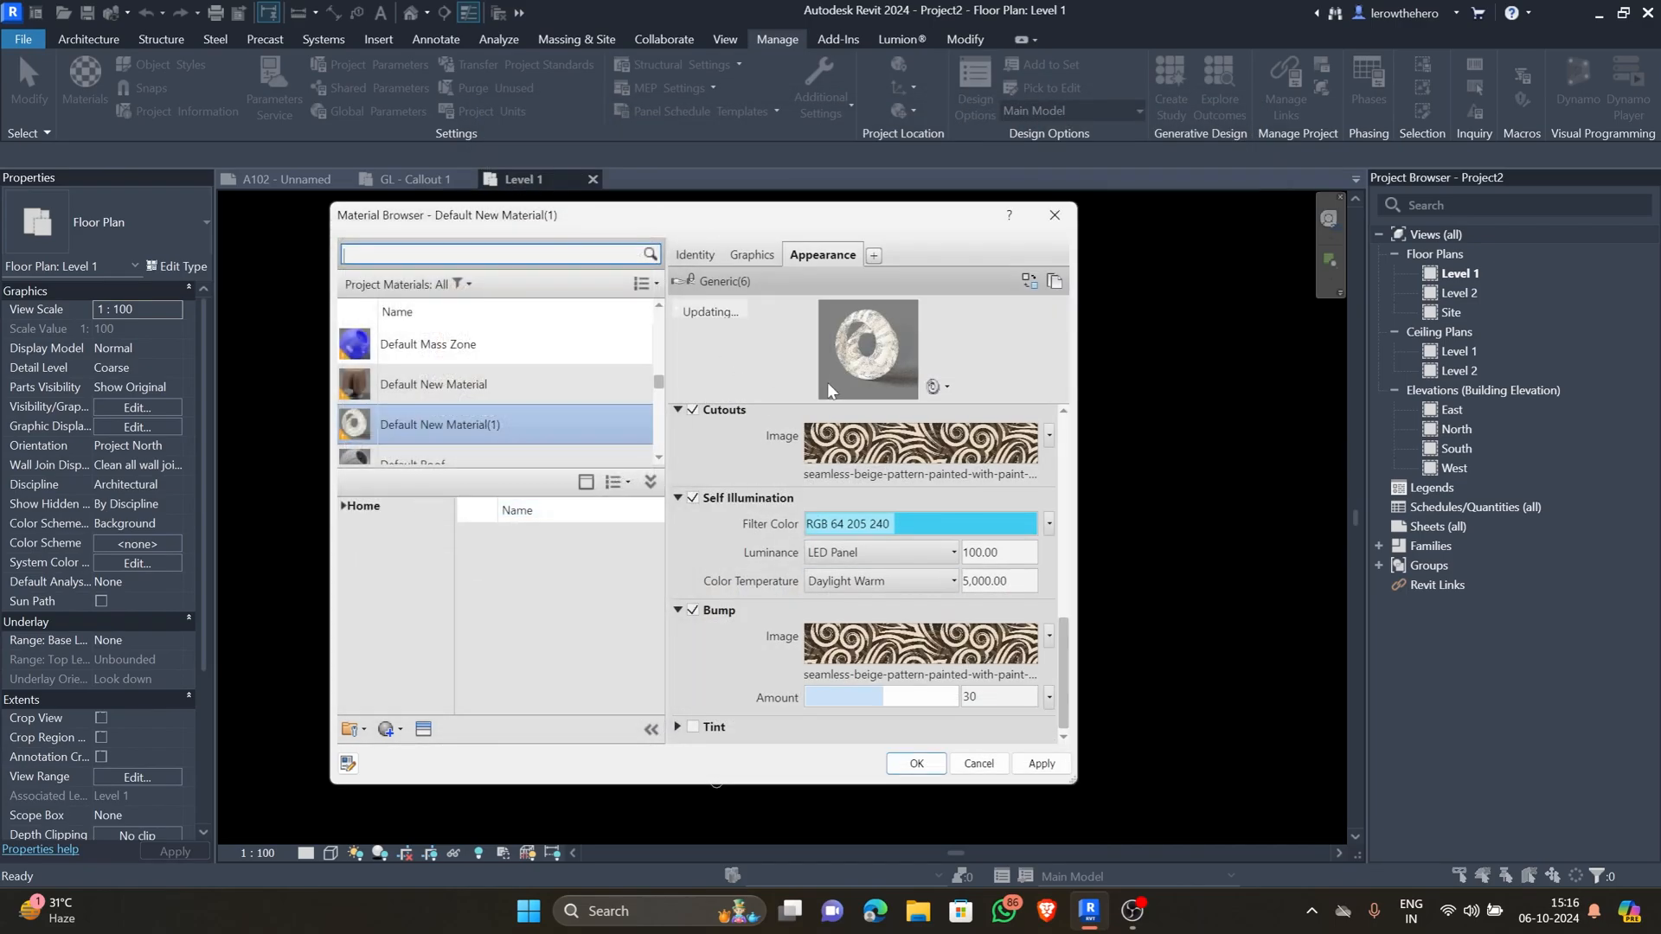
left_click(932, 386)
mouse_move(906, 417)
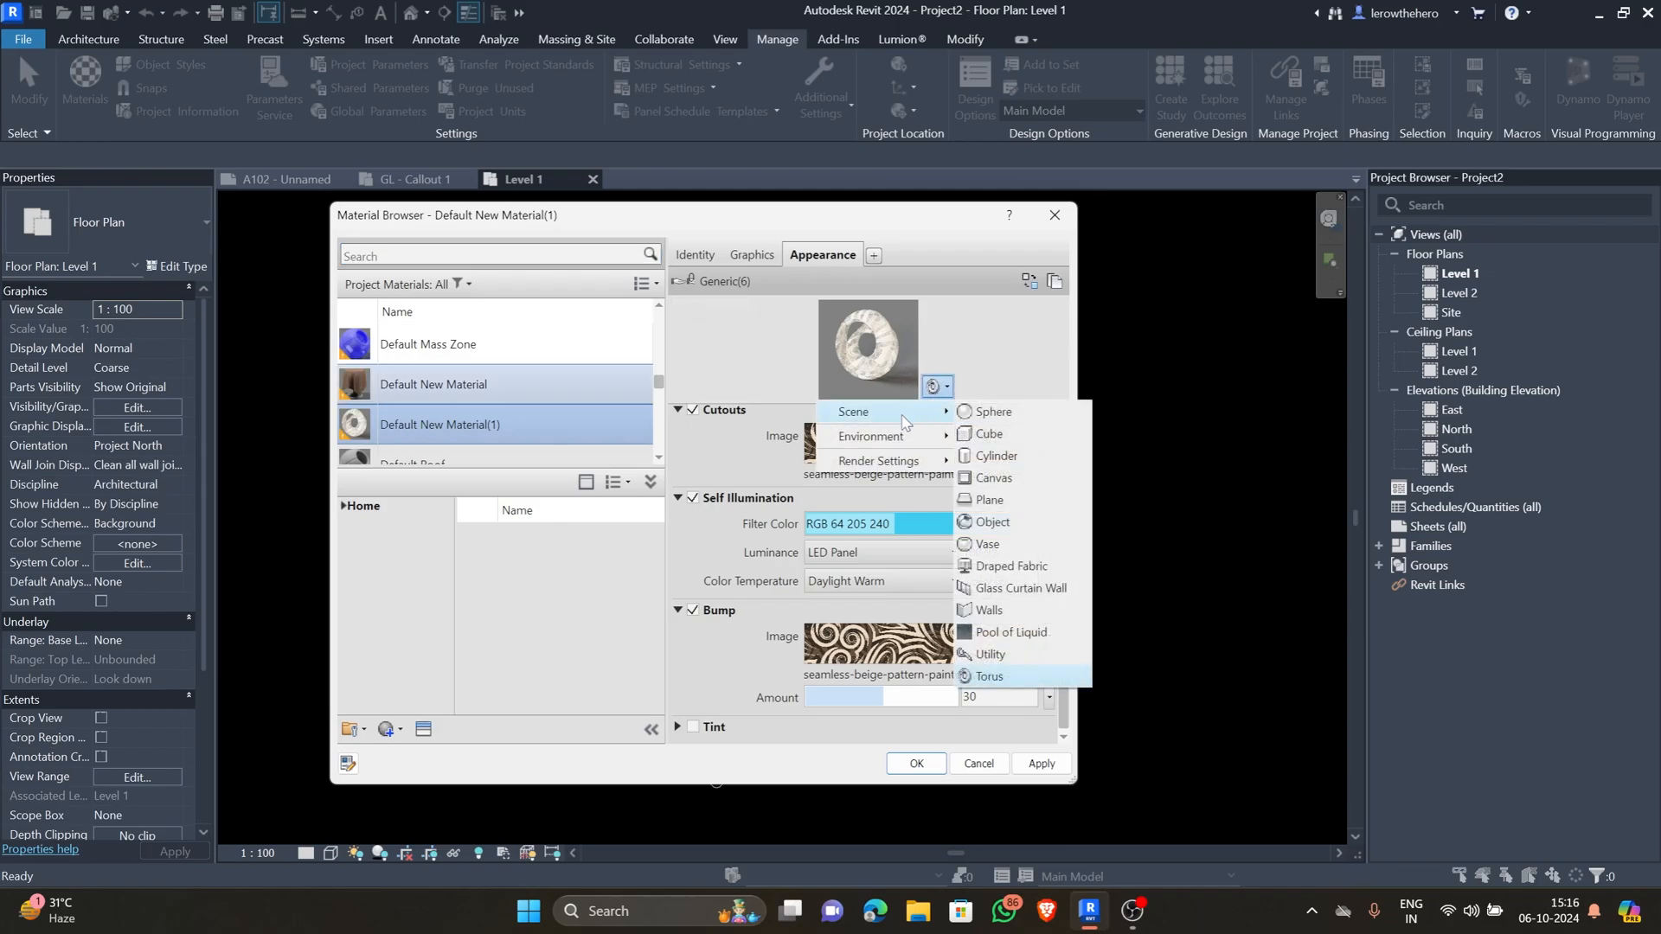
left_click(975, 419)
- Enable Tint on the appearance and set the tint color to light red, RGB 226-90-94
left_click(693, 726)
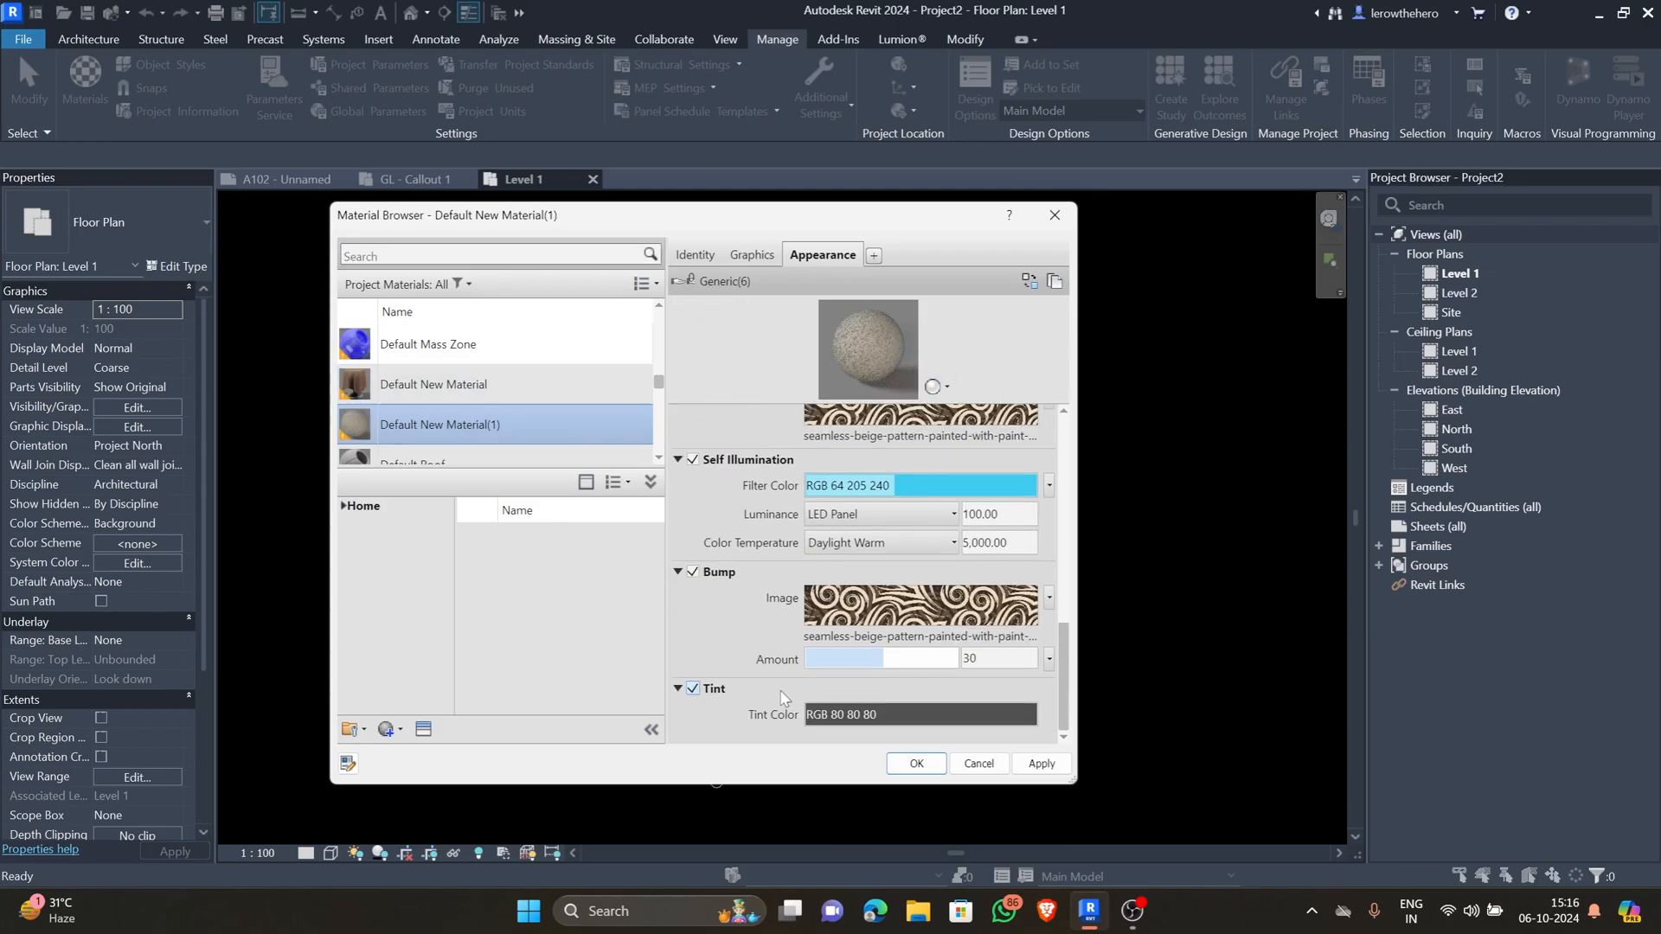
left_click(834, 714)
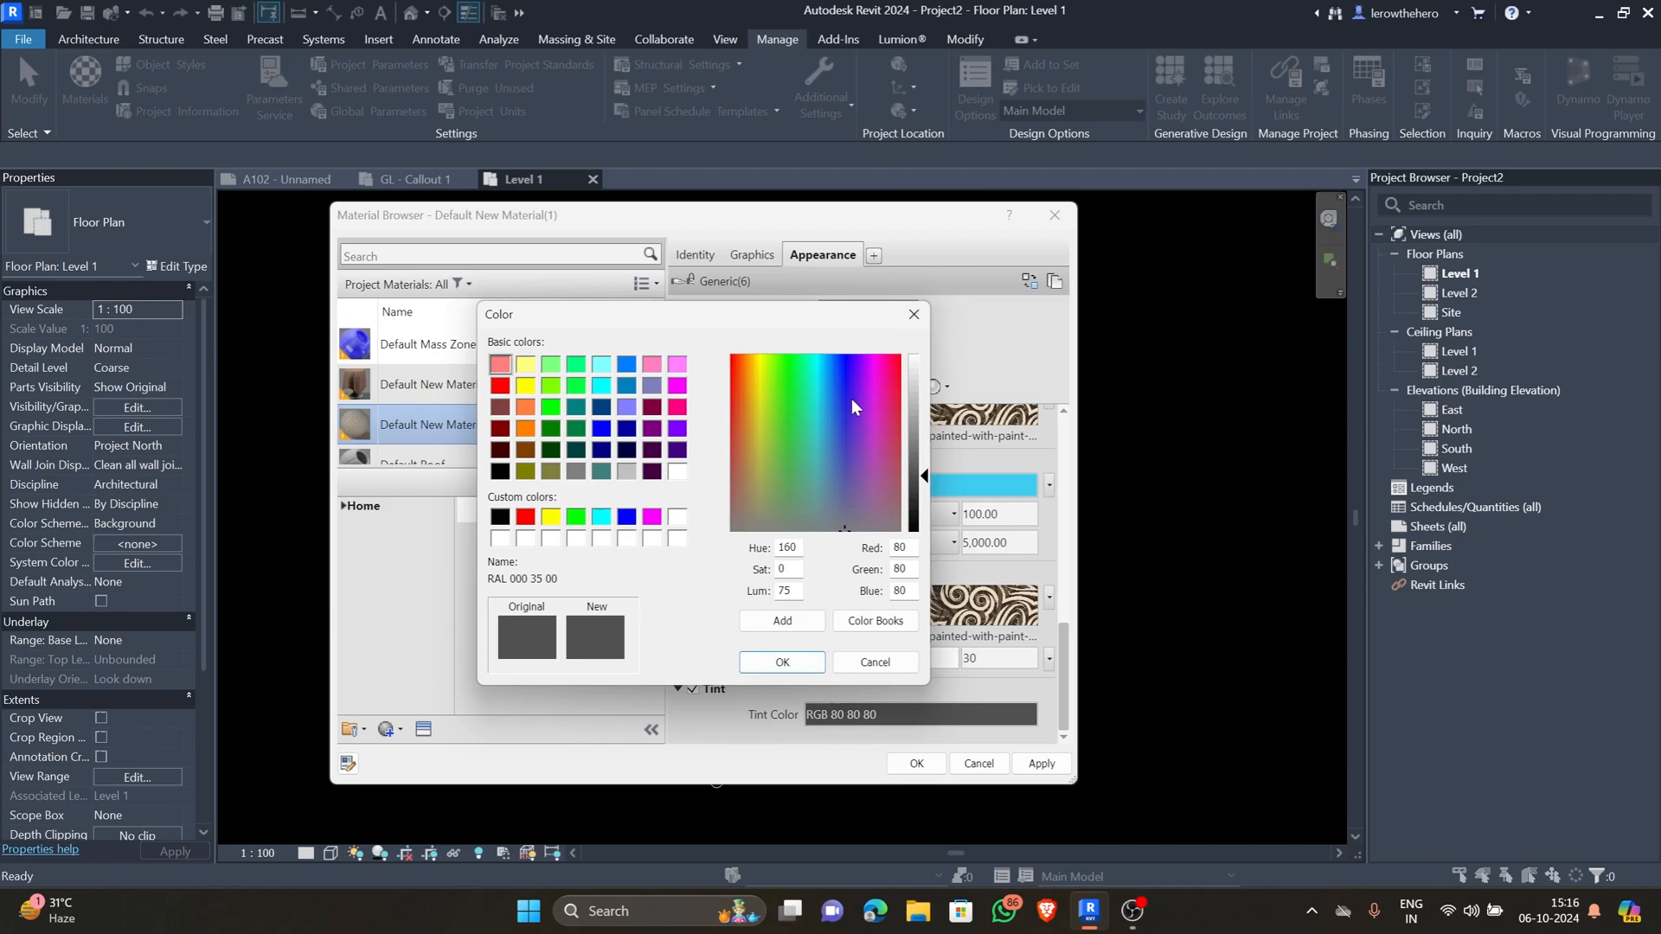
left_click(896, 409)
left_click_drag(916, 475, 923, 422)
left_click(782, 661)
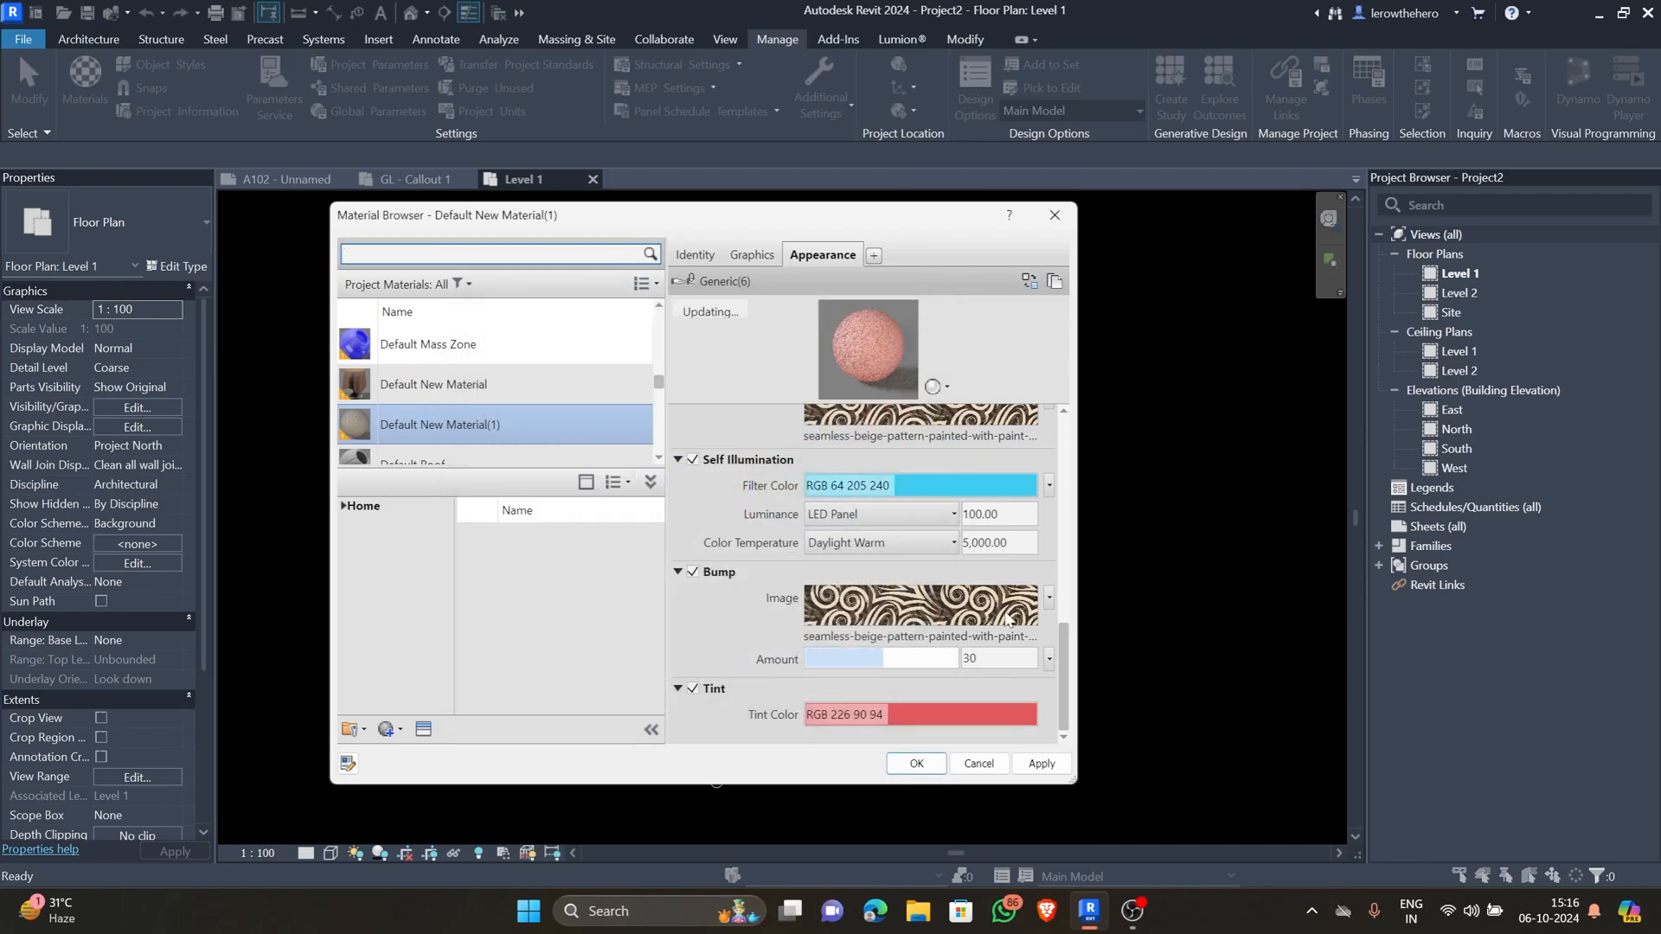
- Remove the word Default from the second new material's name, apply the changes and close the Material Browser
scroll(1051, 555, "up", 10)
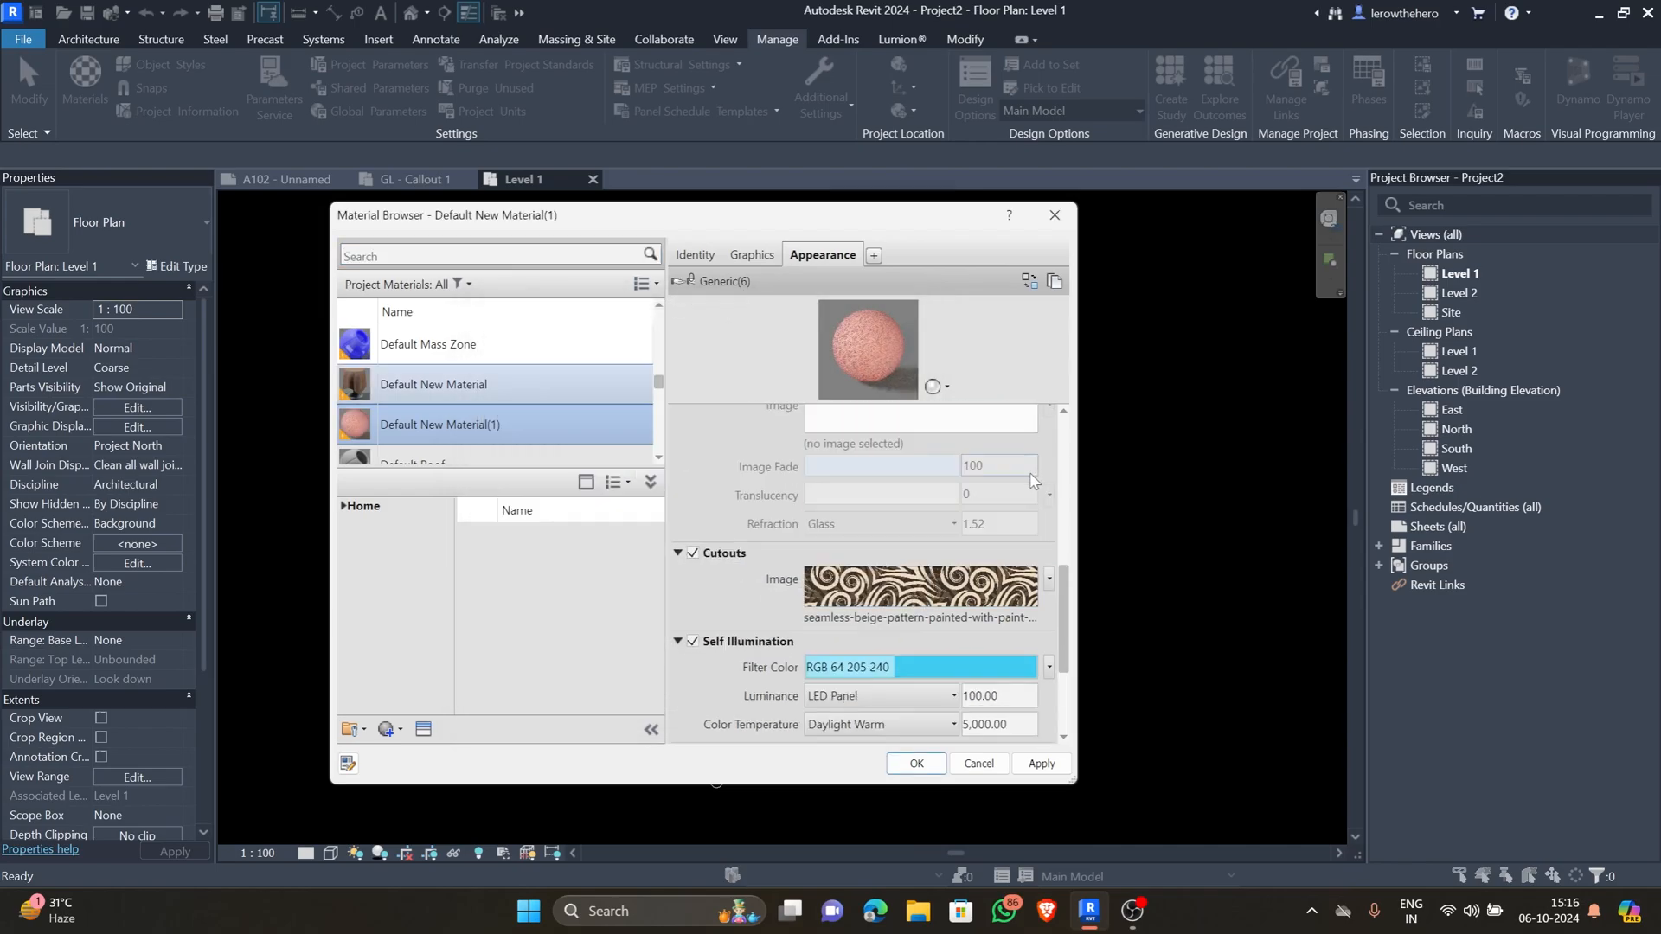
left_click(874, 256)
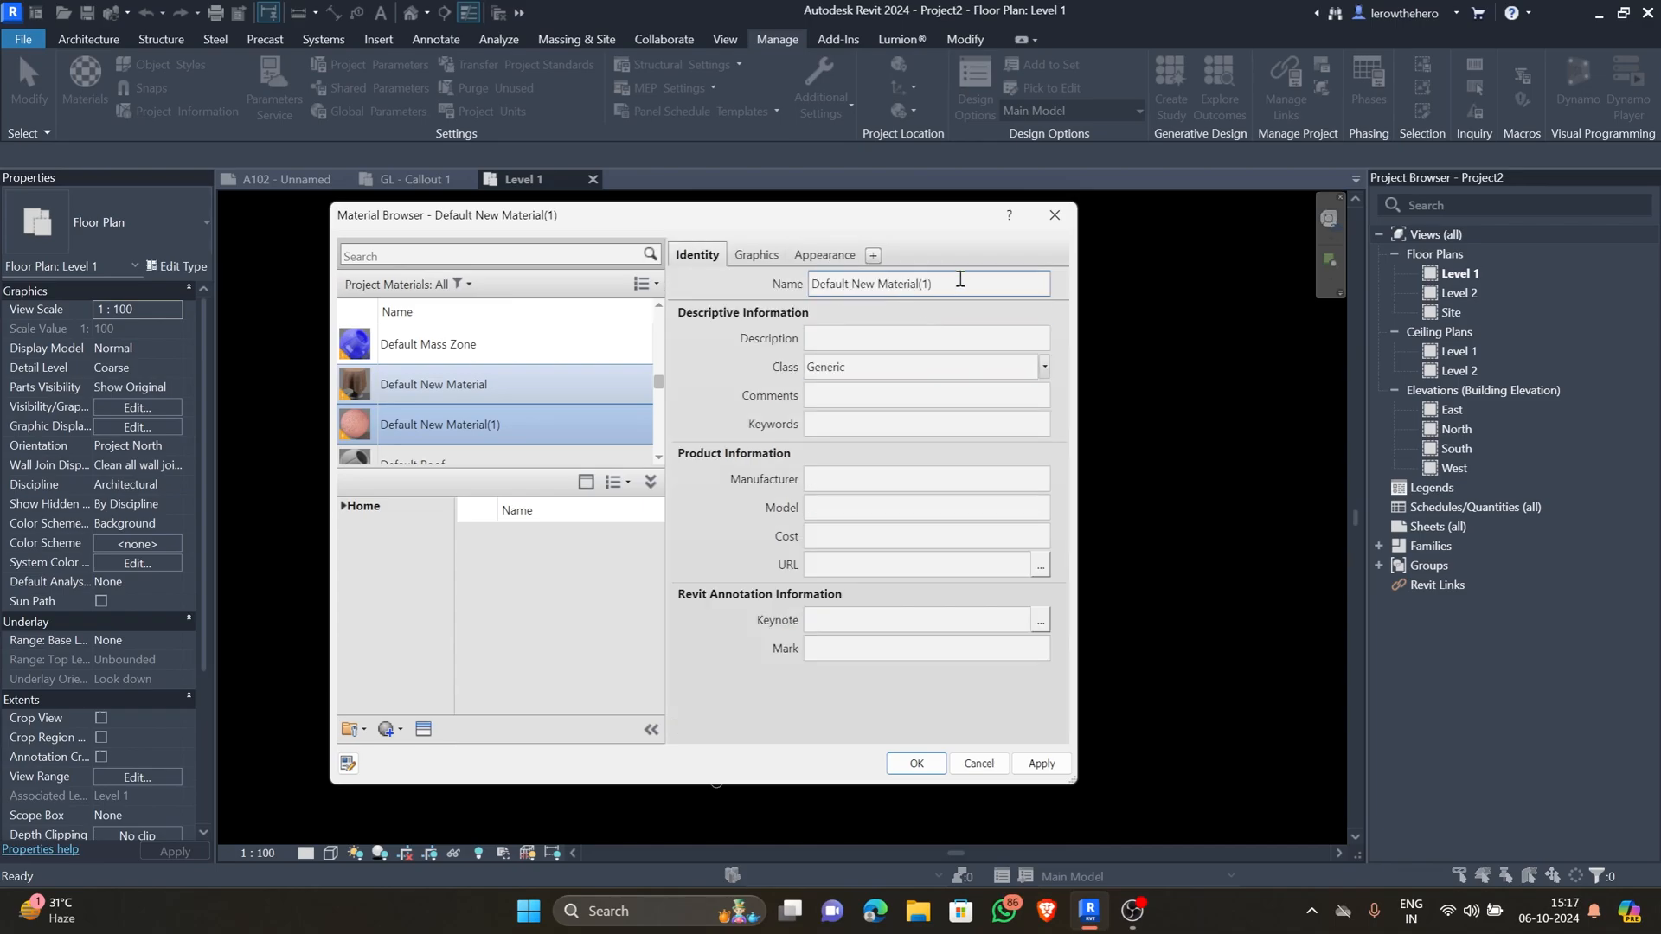
left_click(951, 283)
left_click_drag(812, 285, 852, 292)
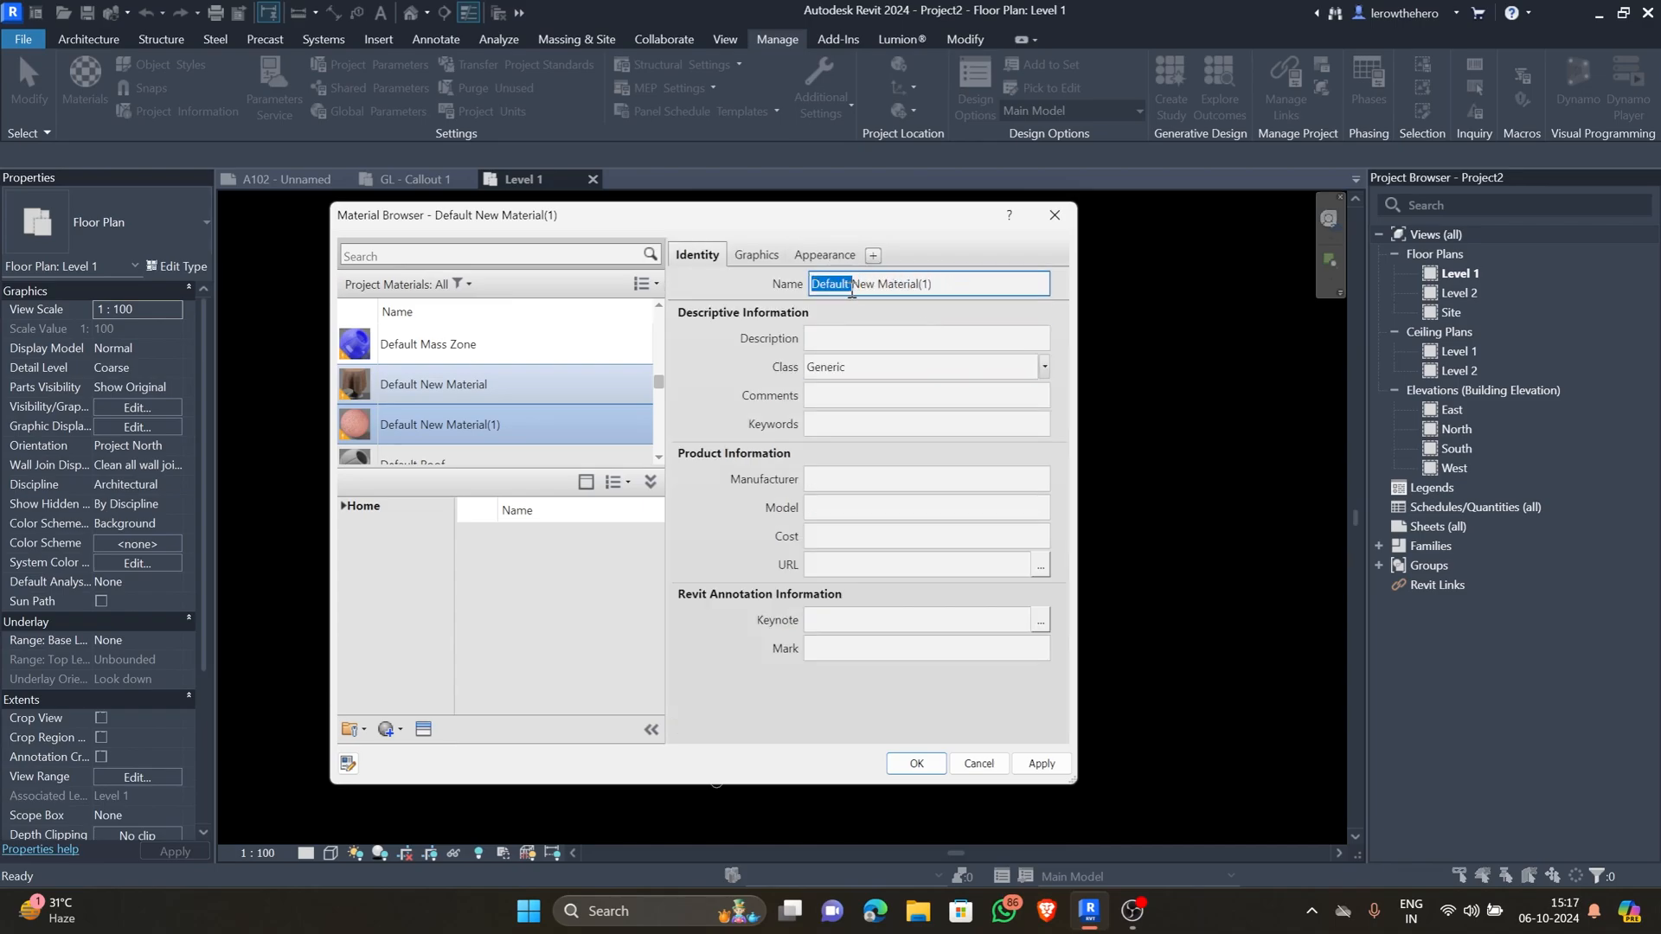
key("BackSpace")
left_click(1041, 763)
left_click(916, 763)
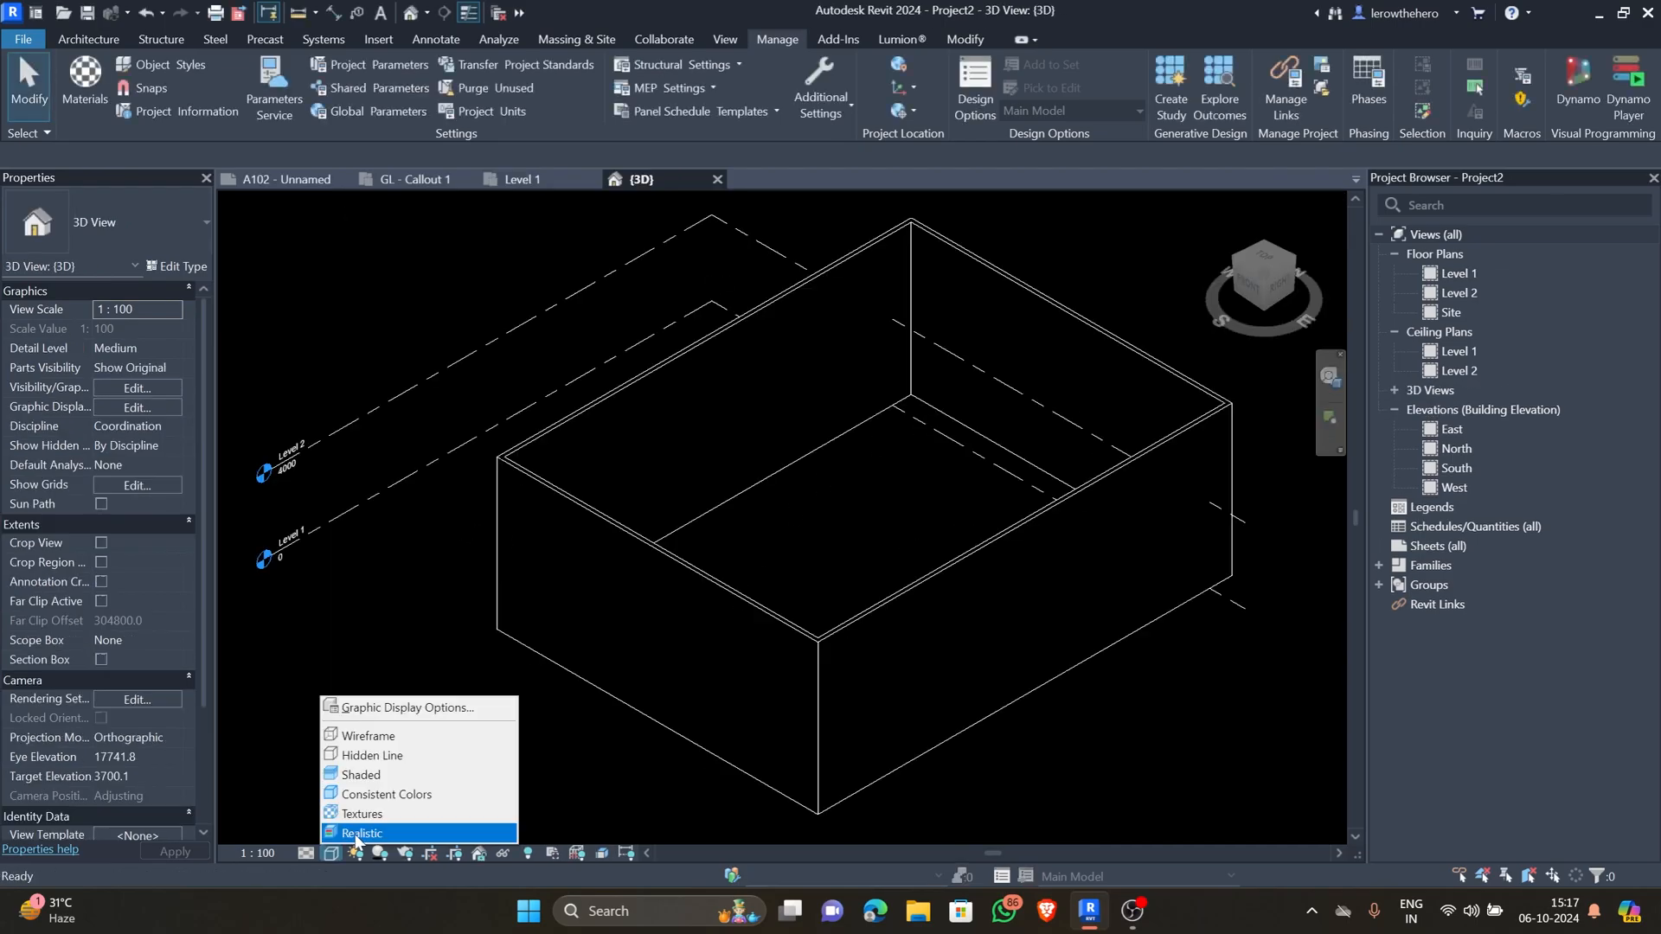
- Set the 3D view's visual style to Realistic and view the walls from a lower angle
left_click(355, 833)
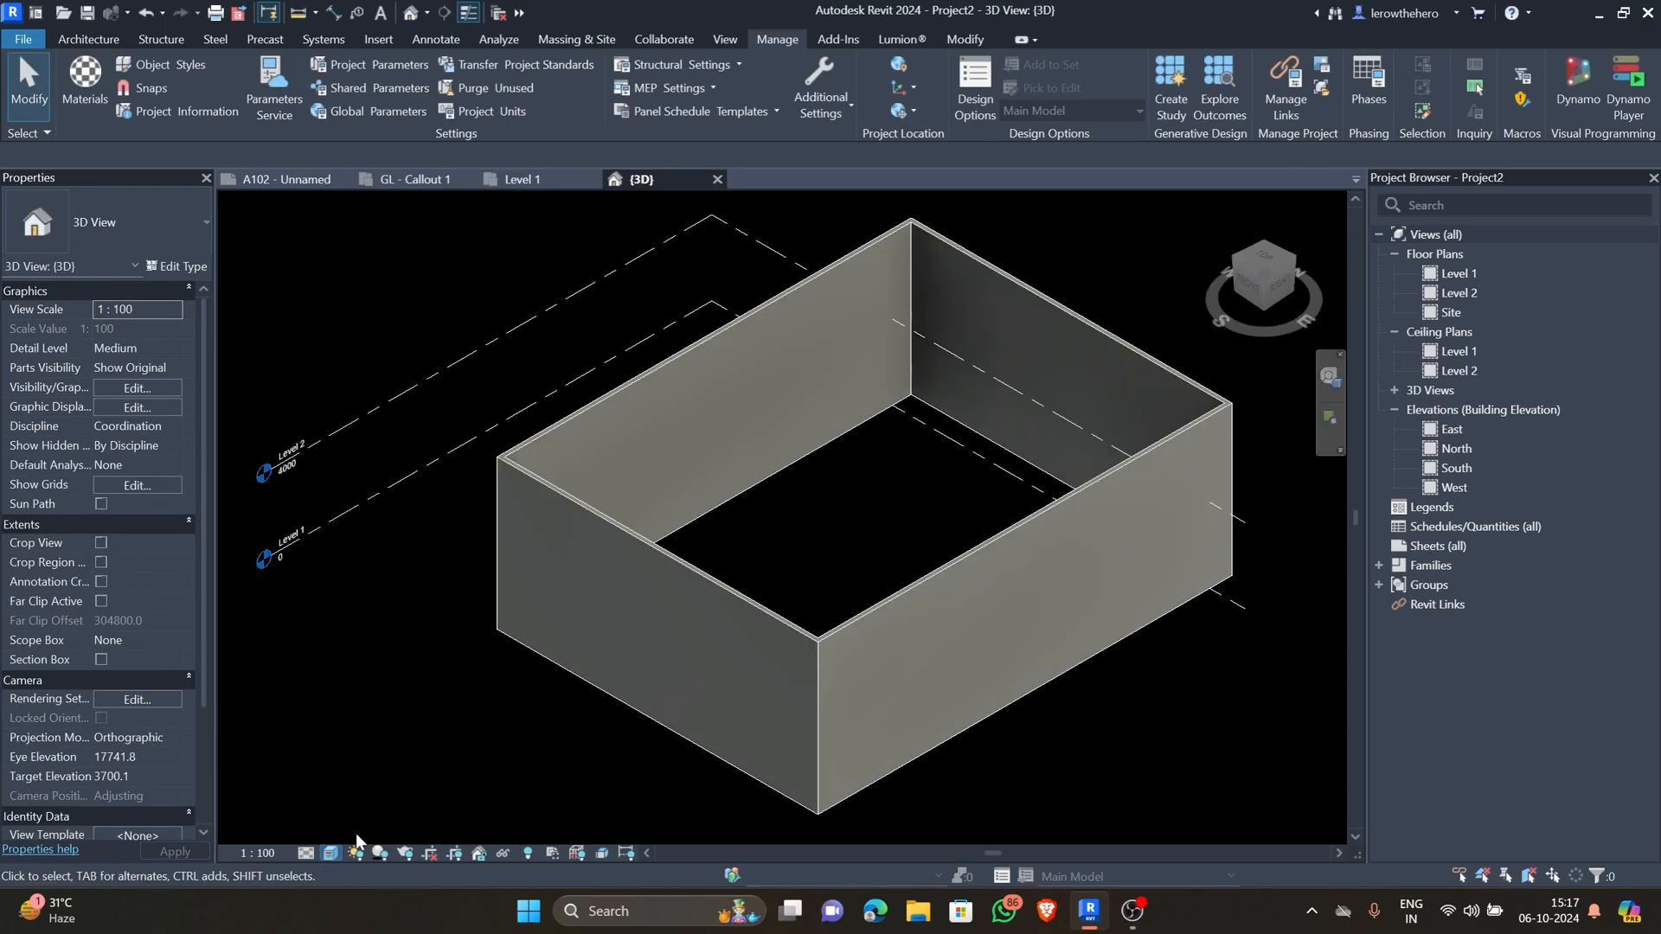
mouse_move(451, 739)
middle_mouse_down("shift")
mouse_move(507, 775)
mouse_move(460, 742)
middle_mouse_up("shift")
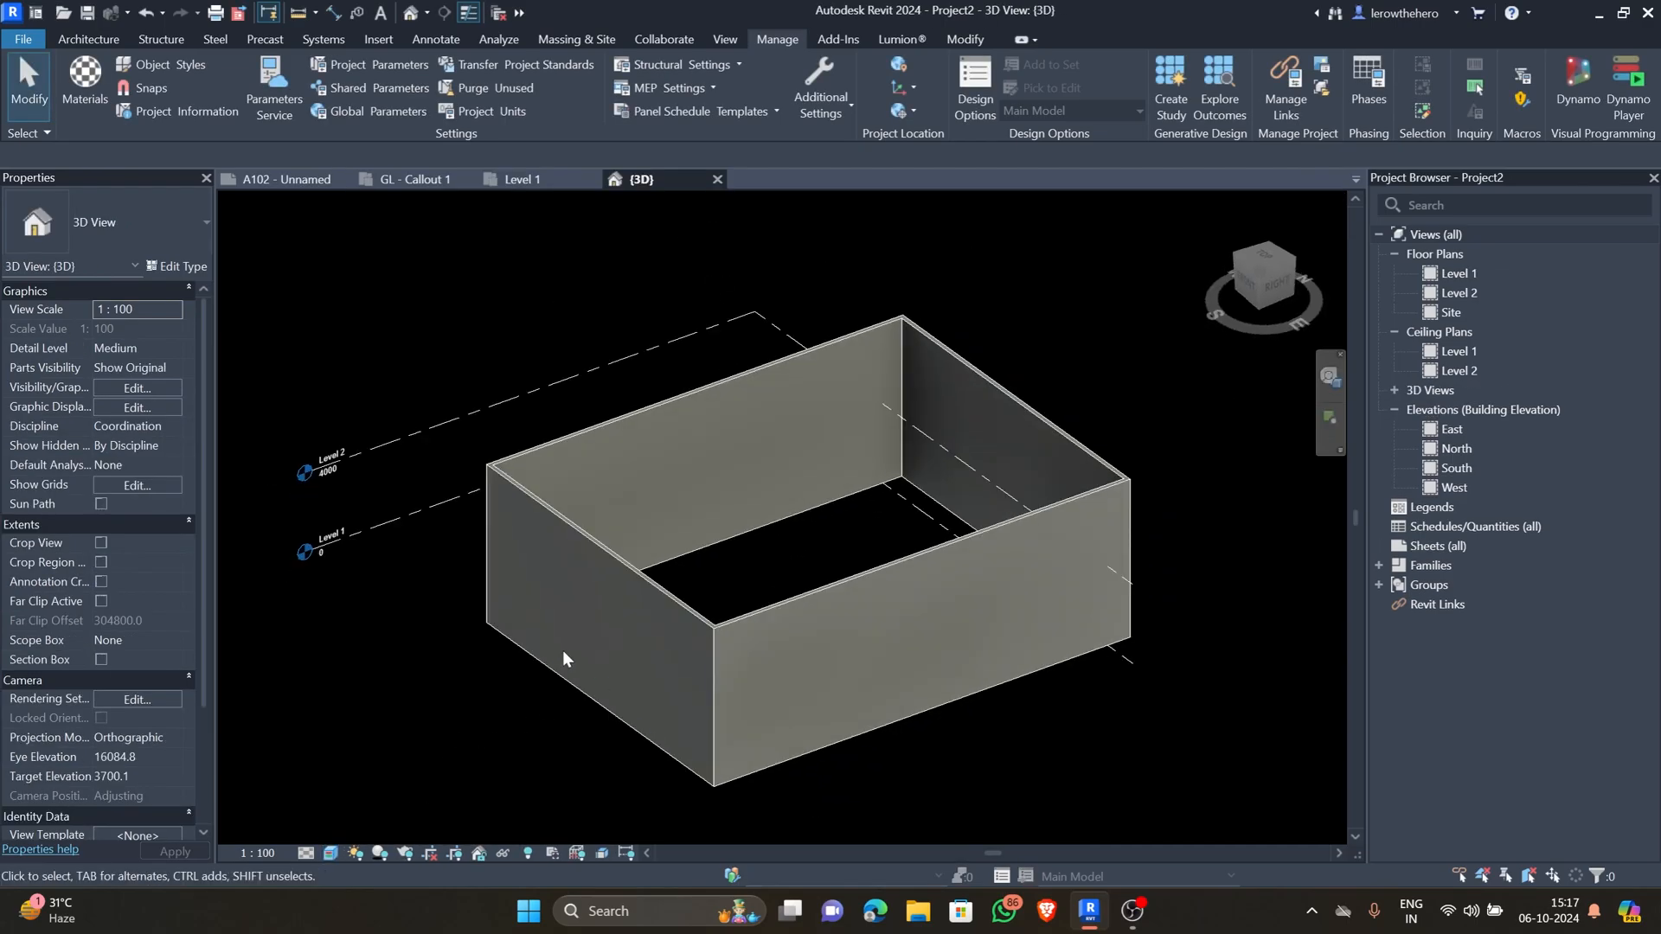
- Assign New Material(1) to the structure layer of the selected wall's Generic - 200mm type and accept the type changes
middle_click_drag(563, 657, 660, 628)
left_click(723, 543)
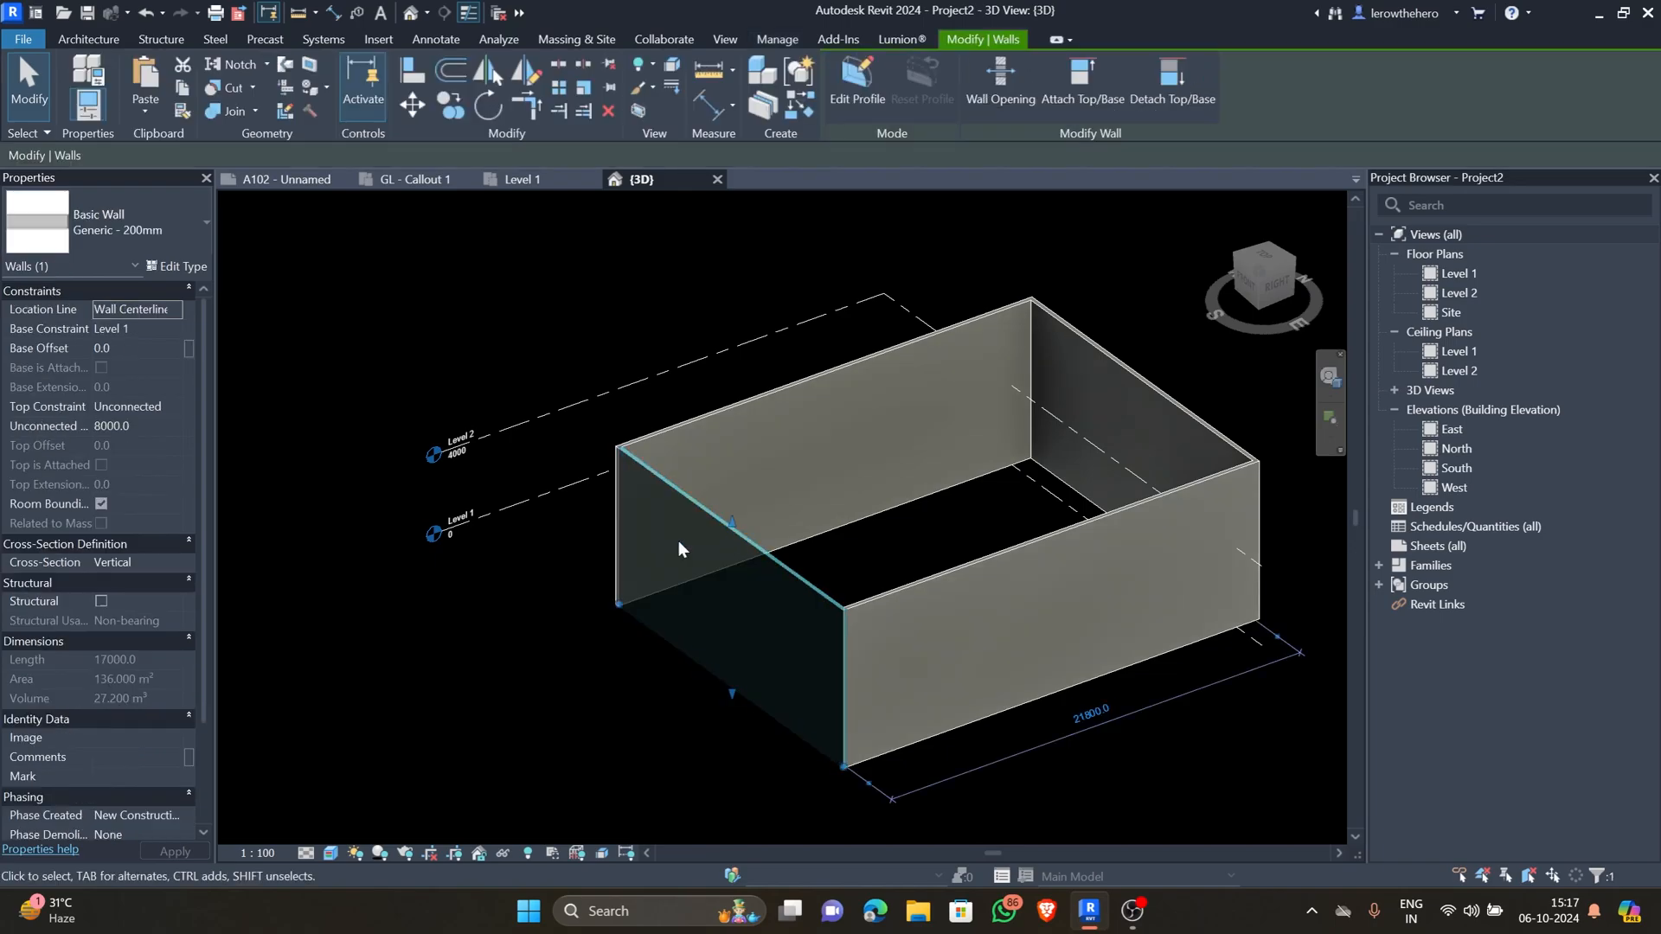
left_click(197, 269)
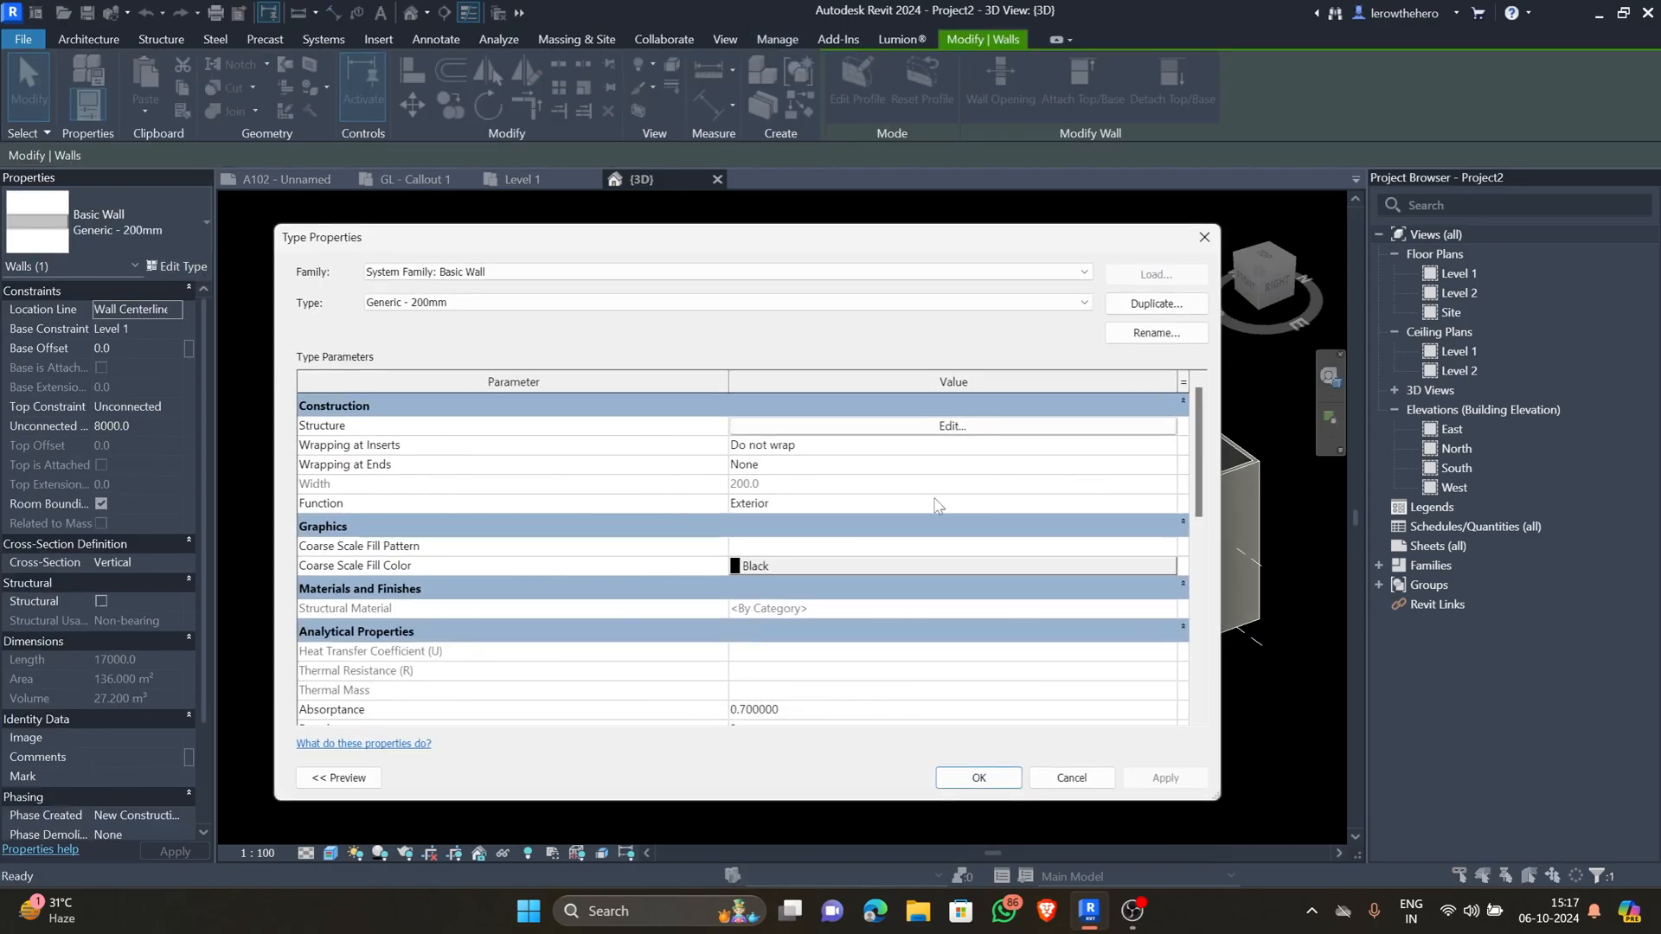
left_click(1044, 430)
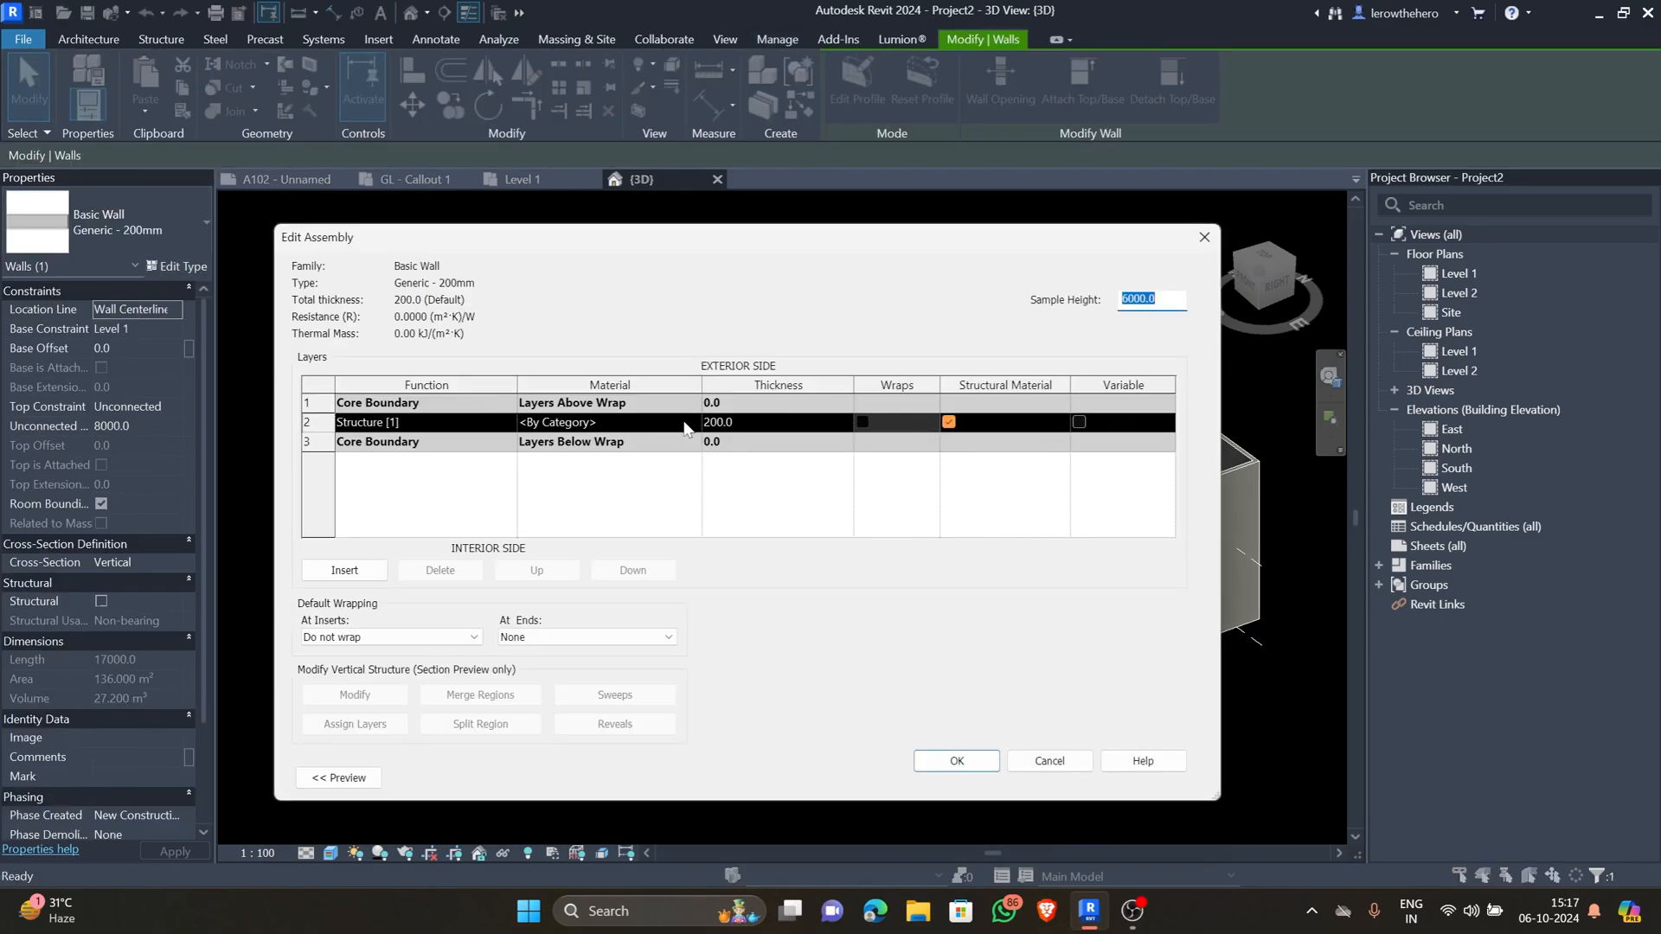
left_click(658, 422)
left_click(692, 422)
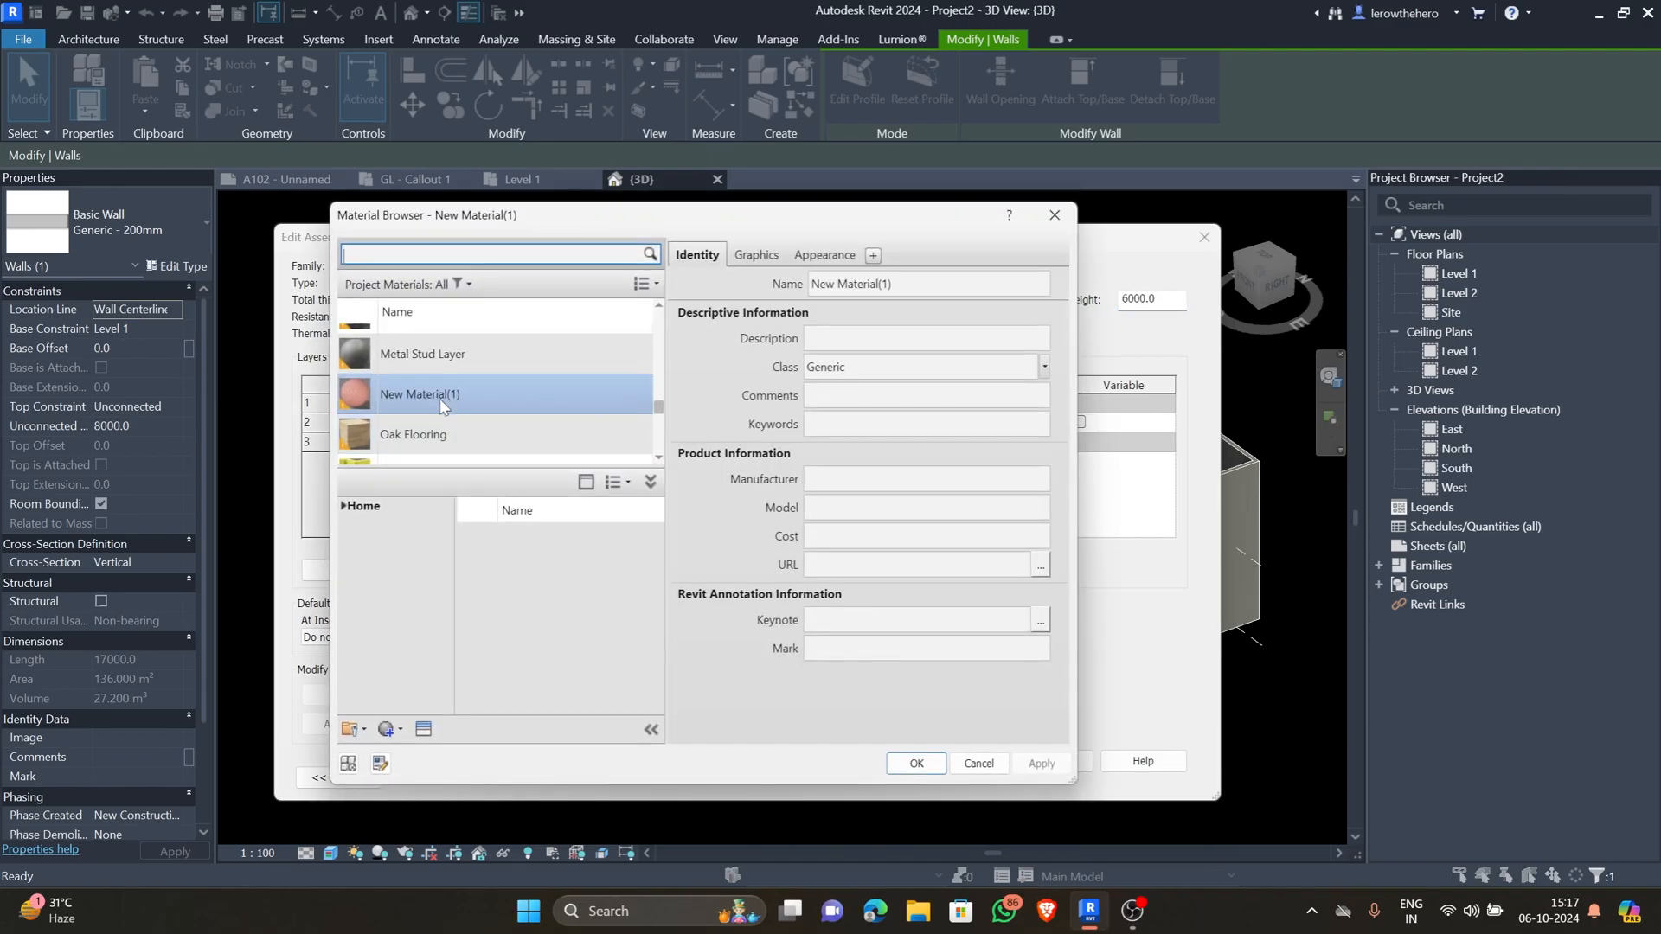
left_click(903, 766)
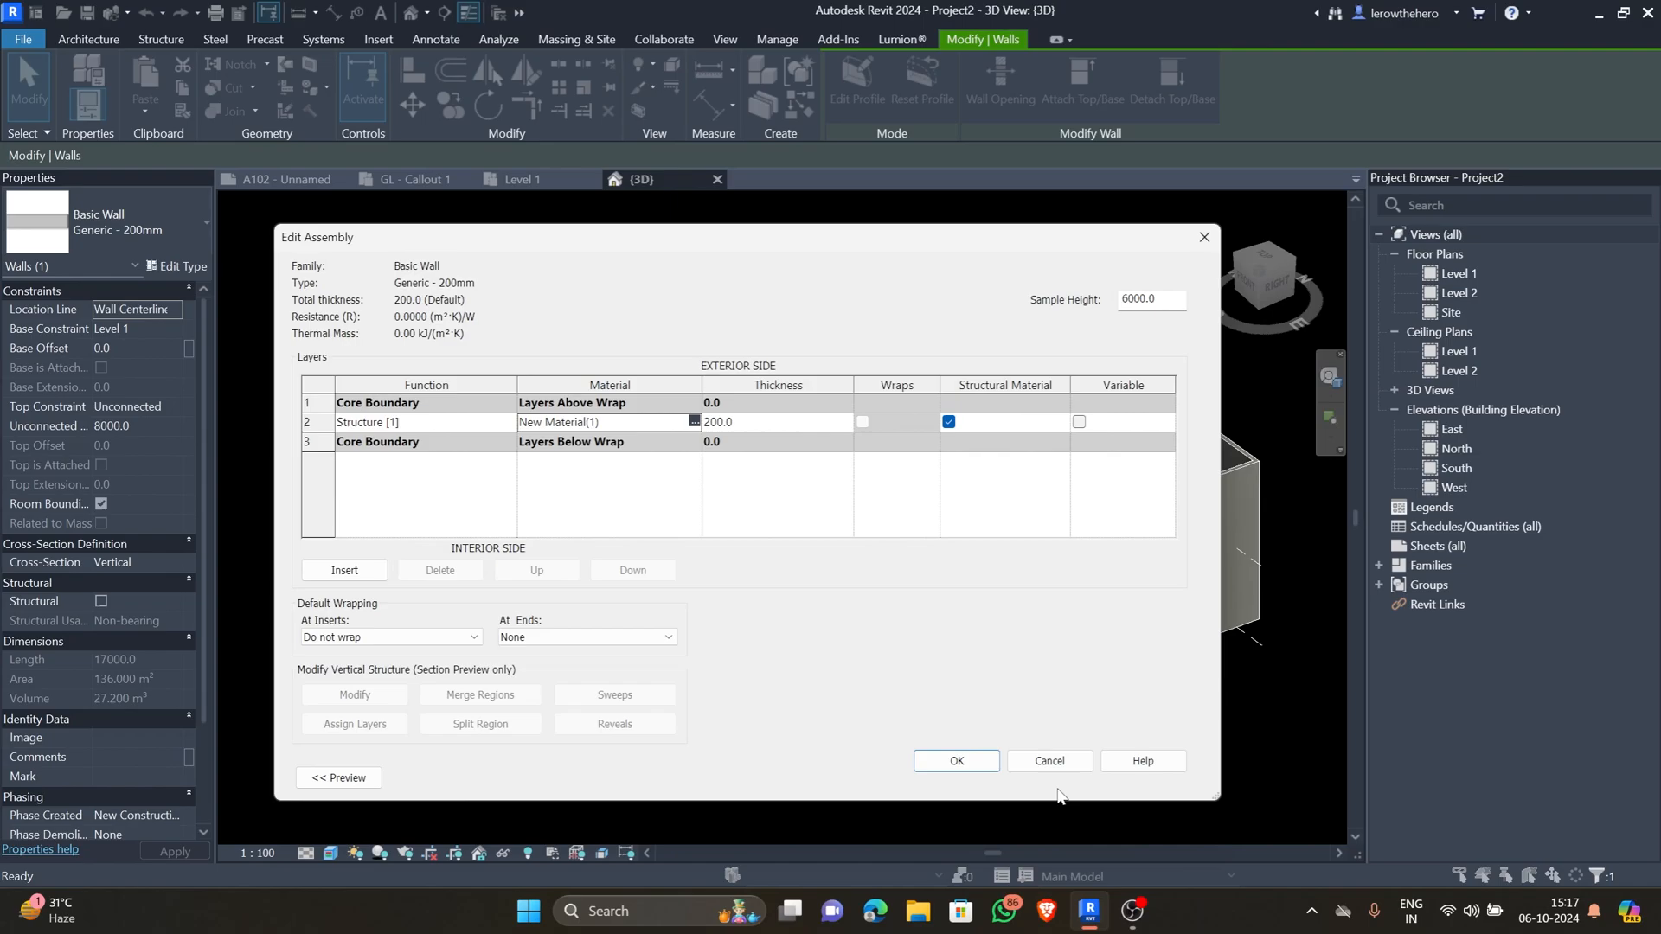
left_click(957, 761)
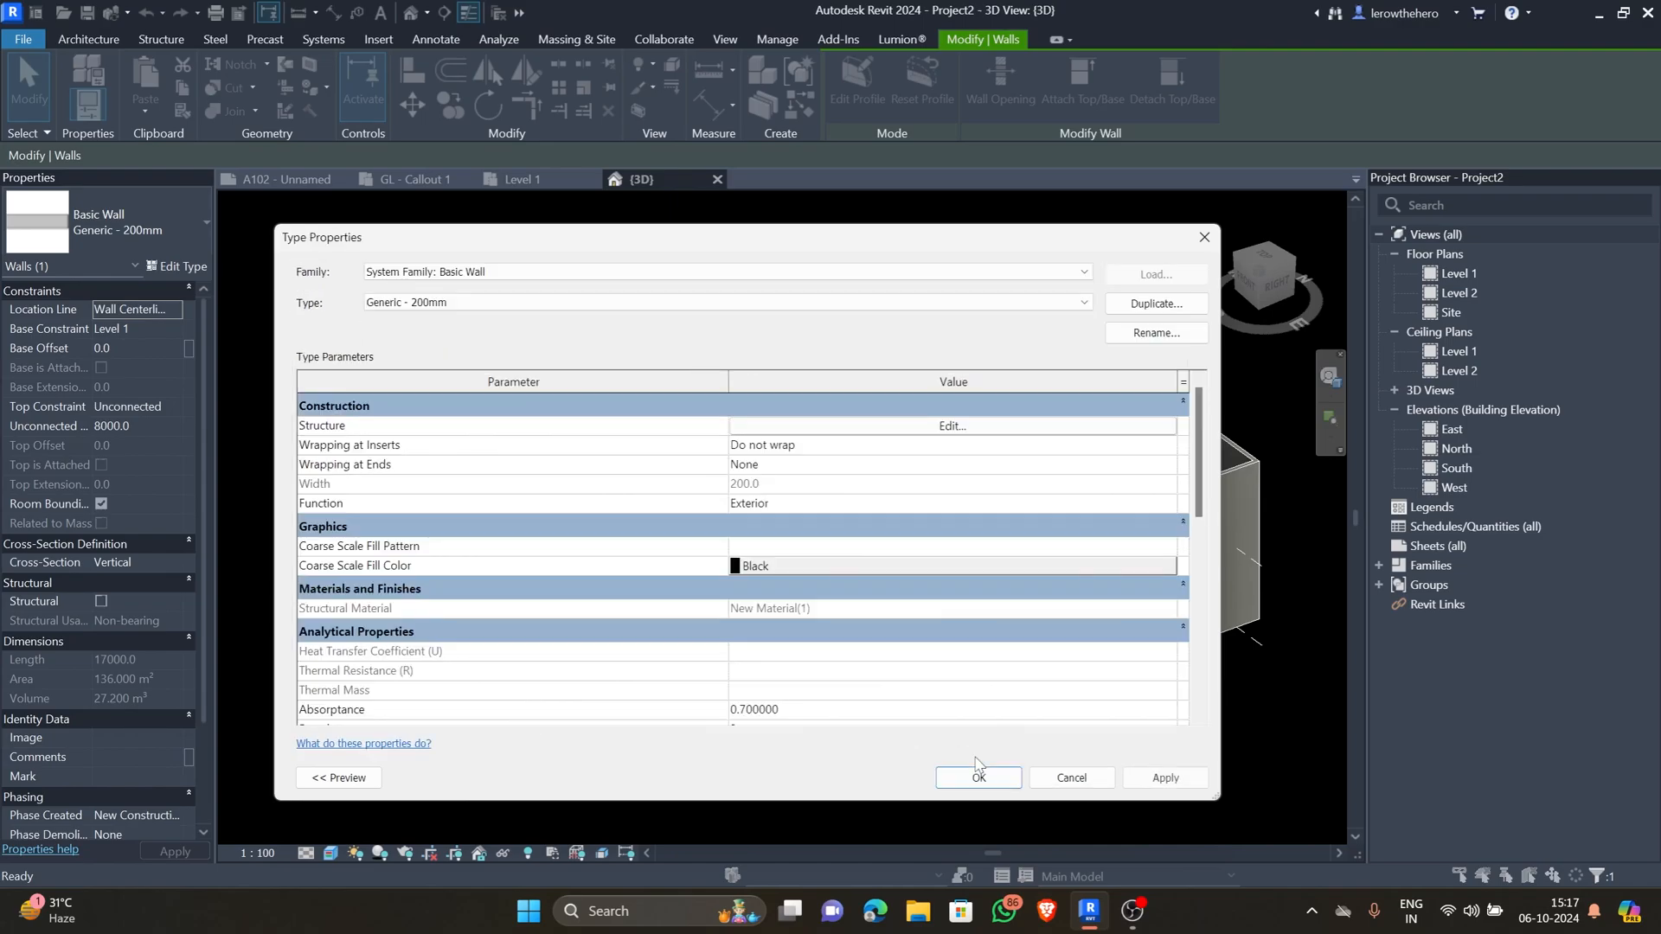
left_click(979, 778)
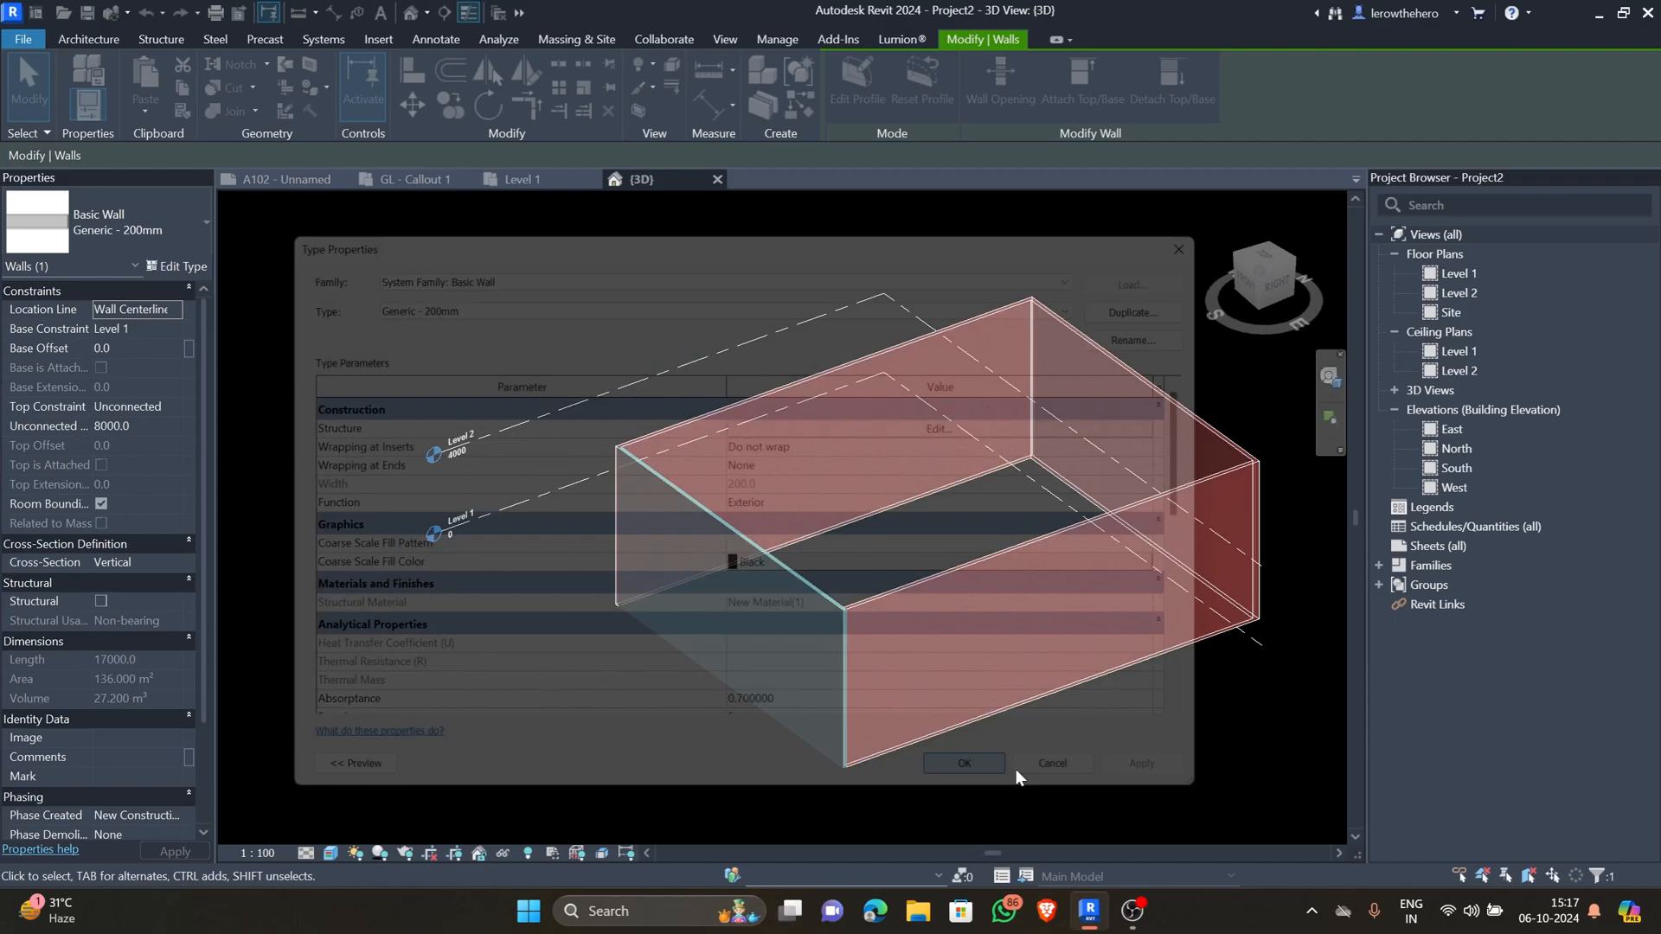
left_click(1135, 767)
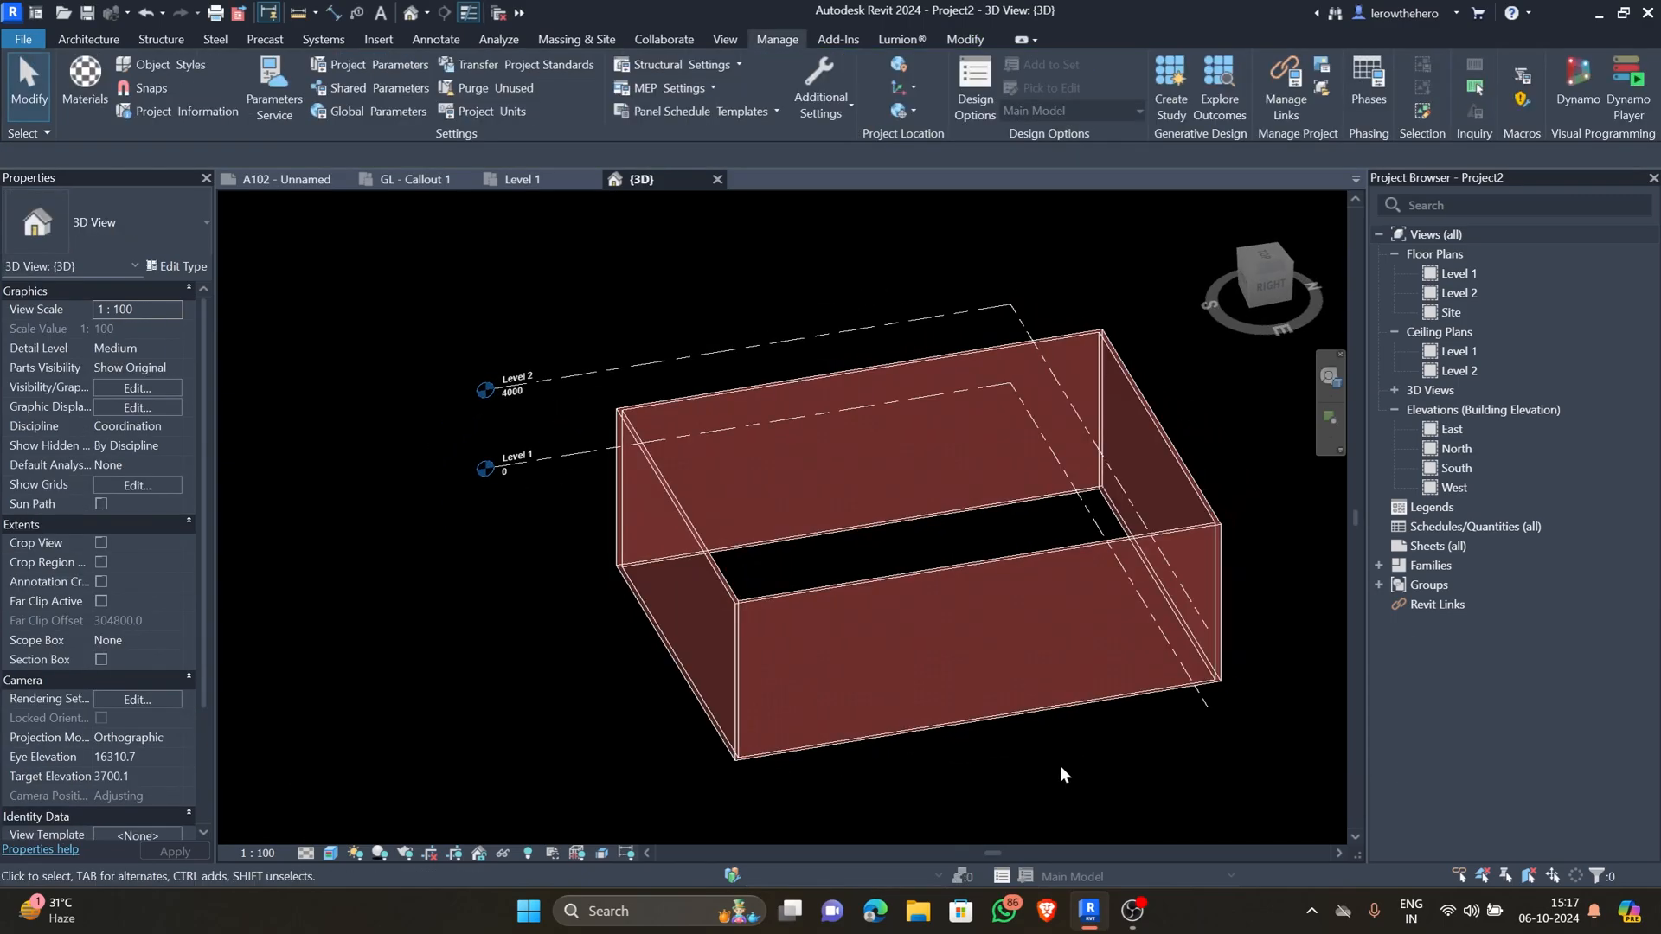
- Open the damask pattern image of New Material(1)'s appearance in the Texture Editor and go to its scale settings
scroll(1168, 679, "up", 2)
scroll(1176, 614, "up", 5)
middle_click_drag(1087, 564, 1071, 739, "shift")
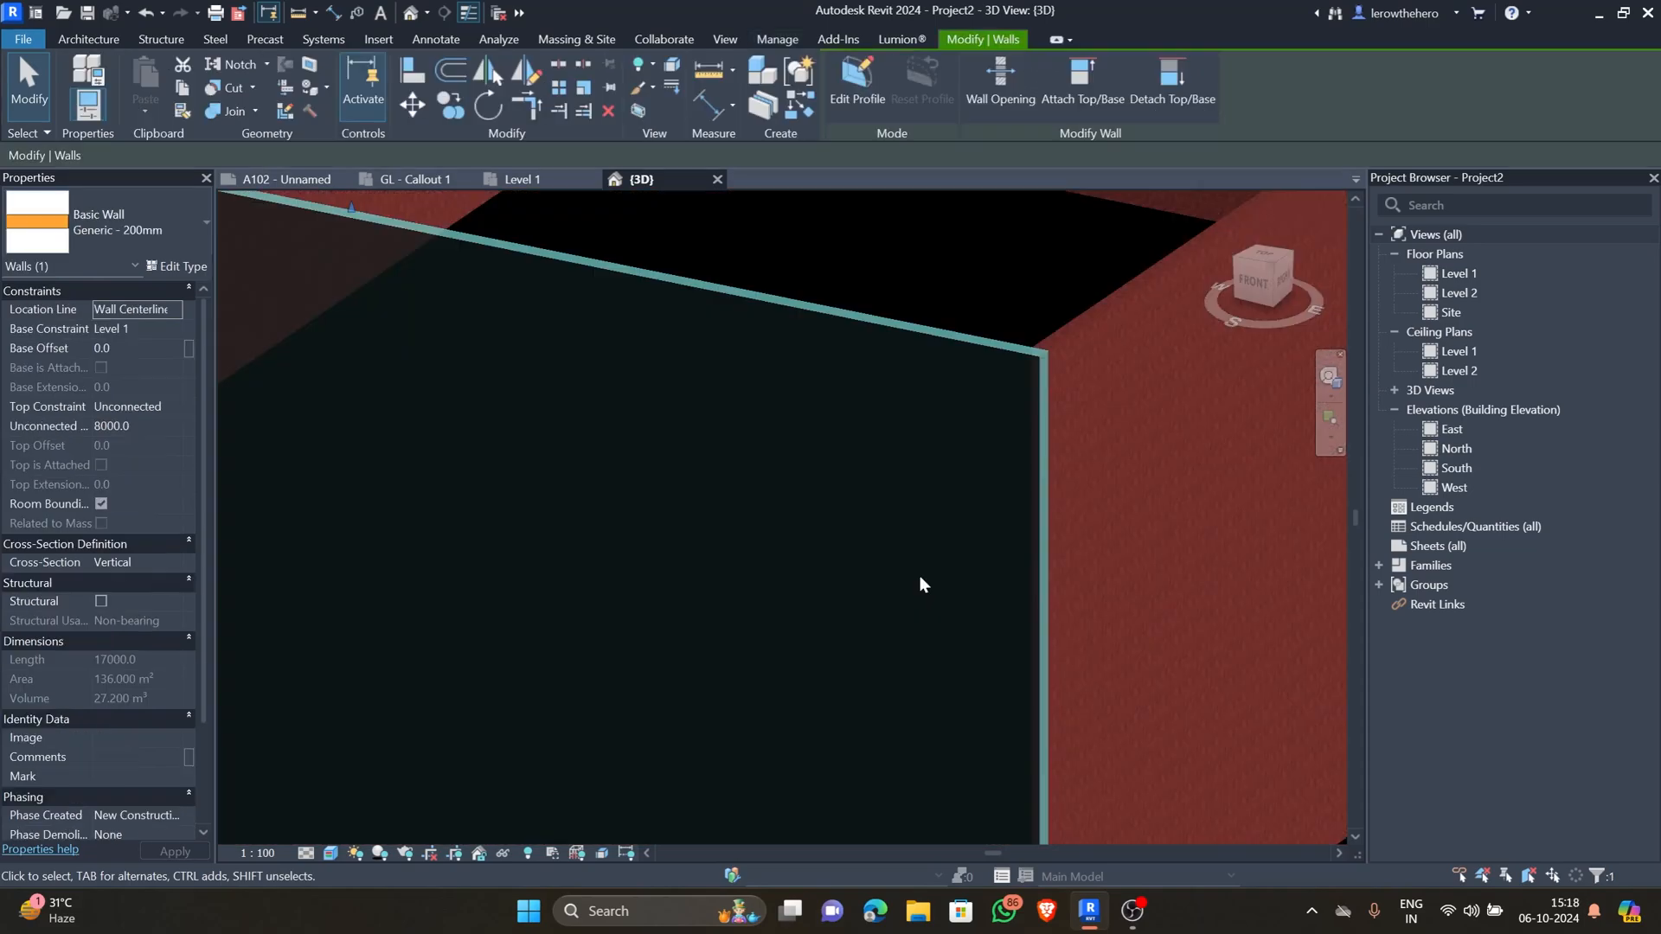
key("Escape")
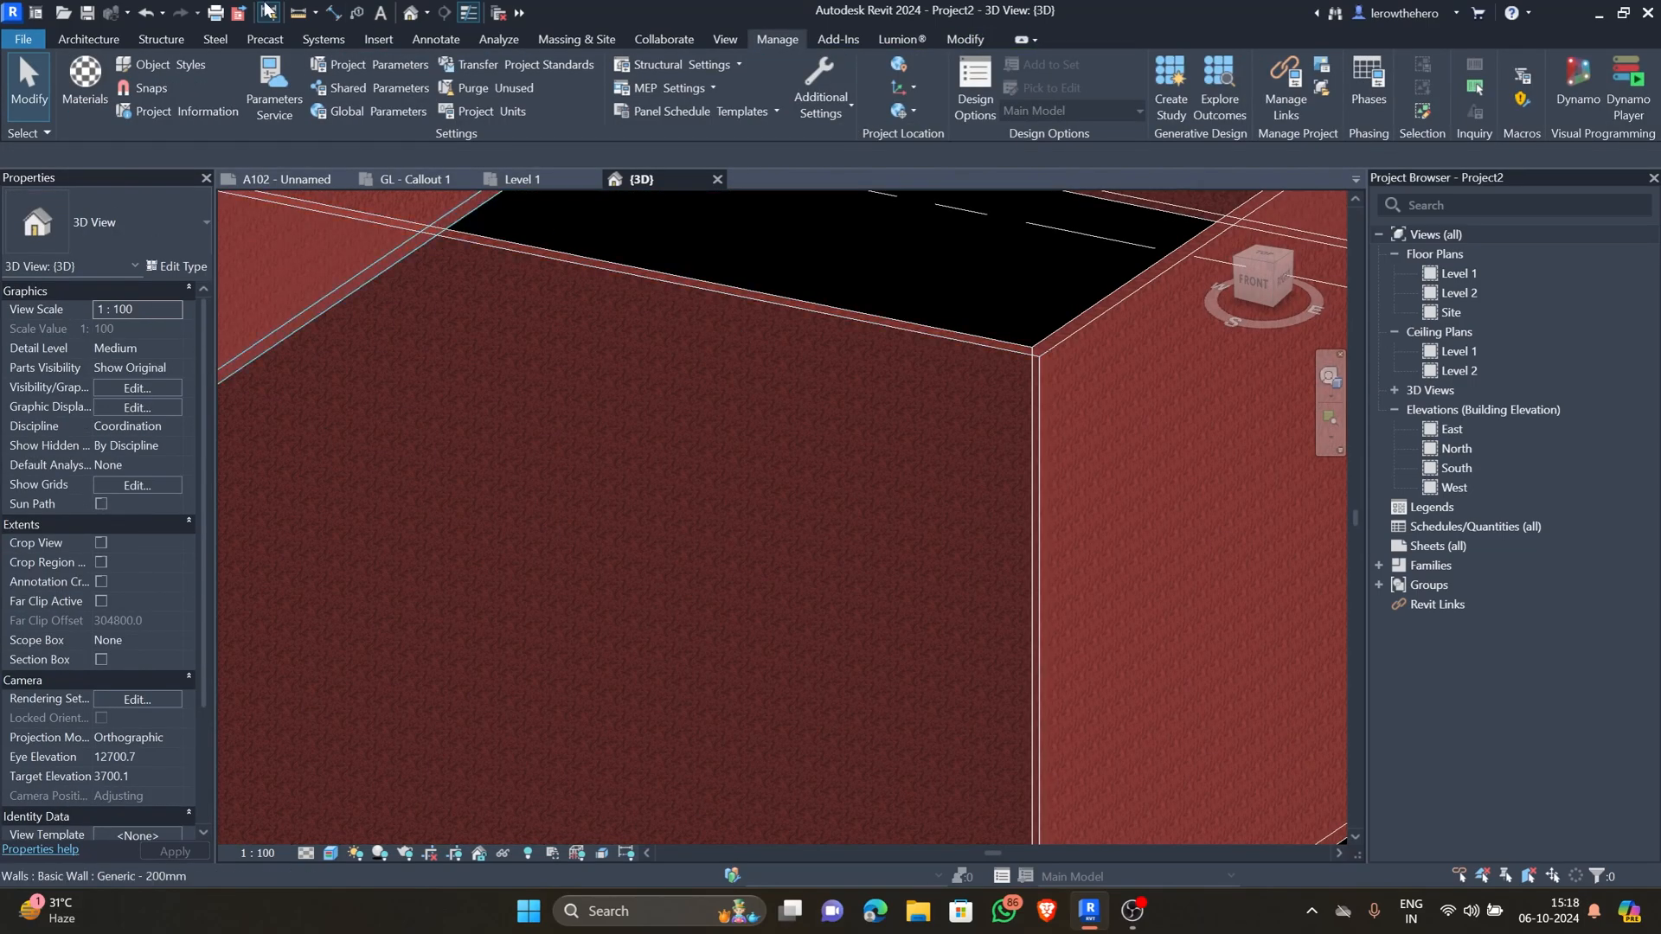
left_click(85, 76)
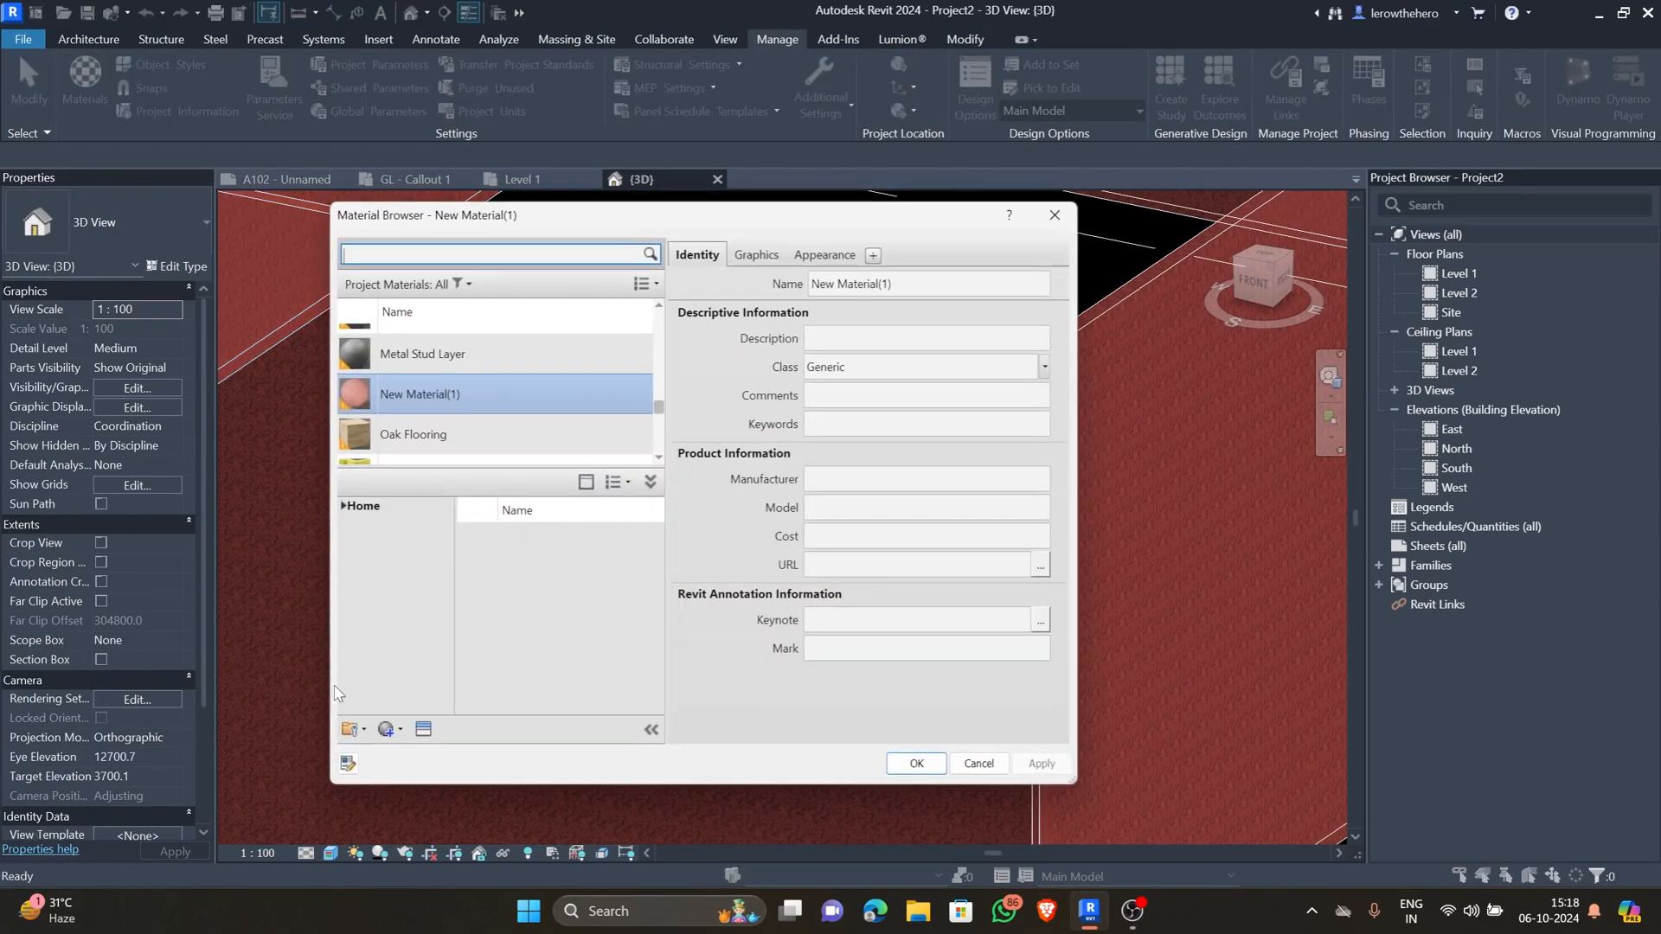
left_click(756, 256)
left_click(823, 254)
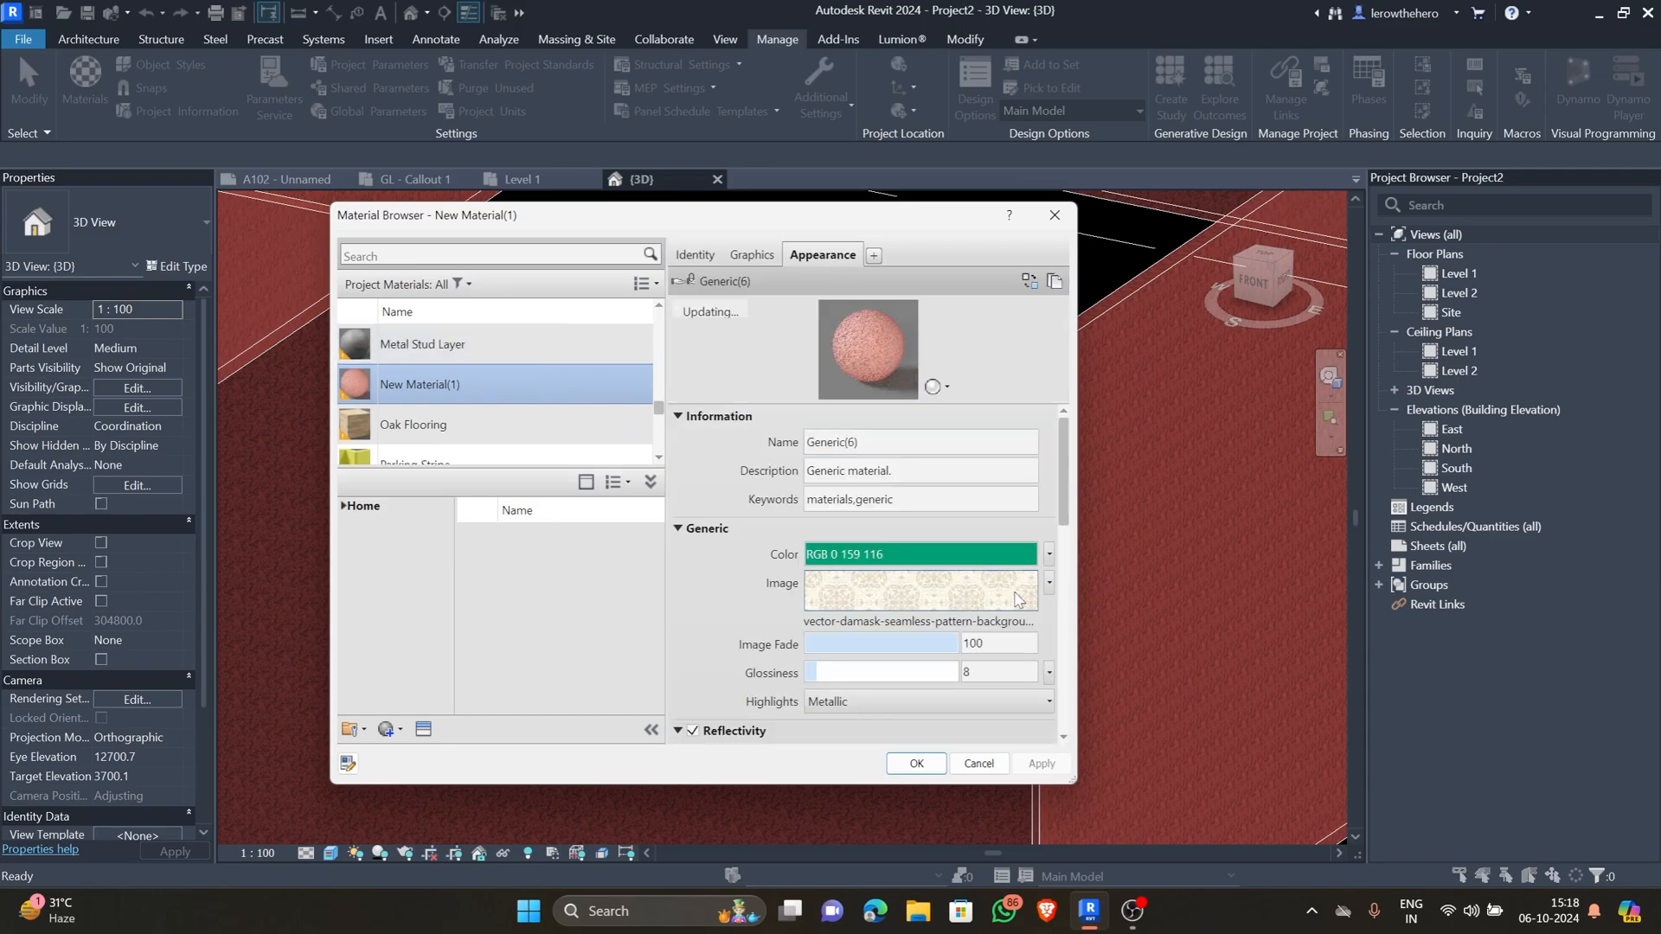
left_click(1009, 599)
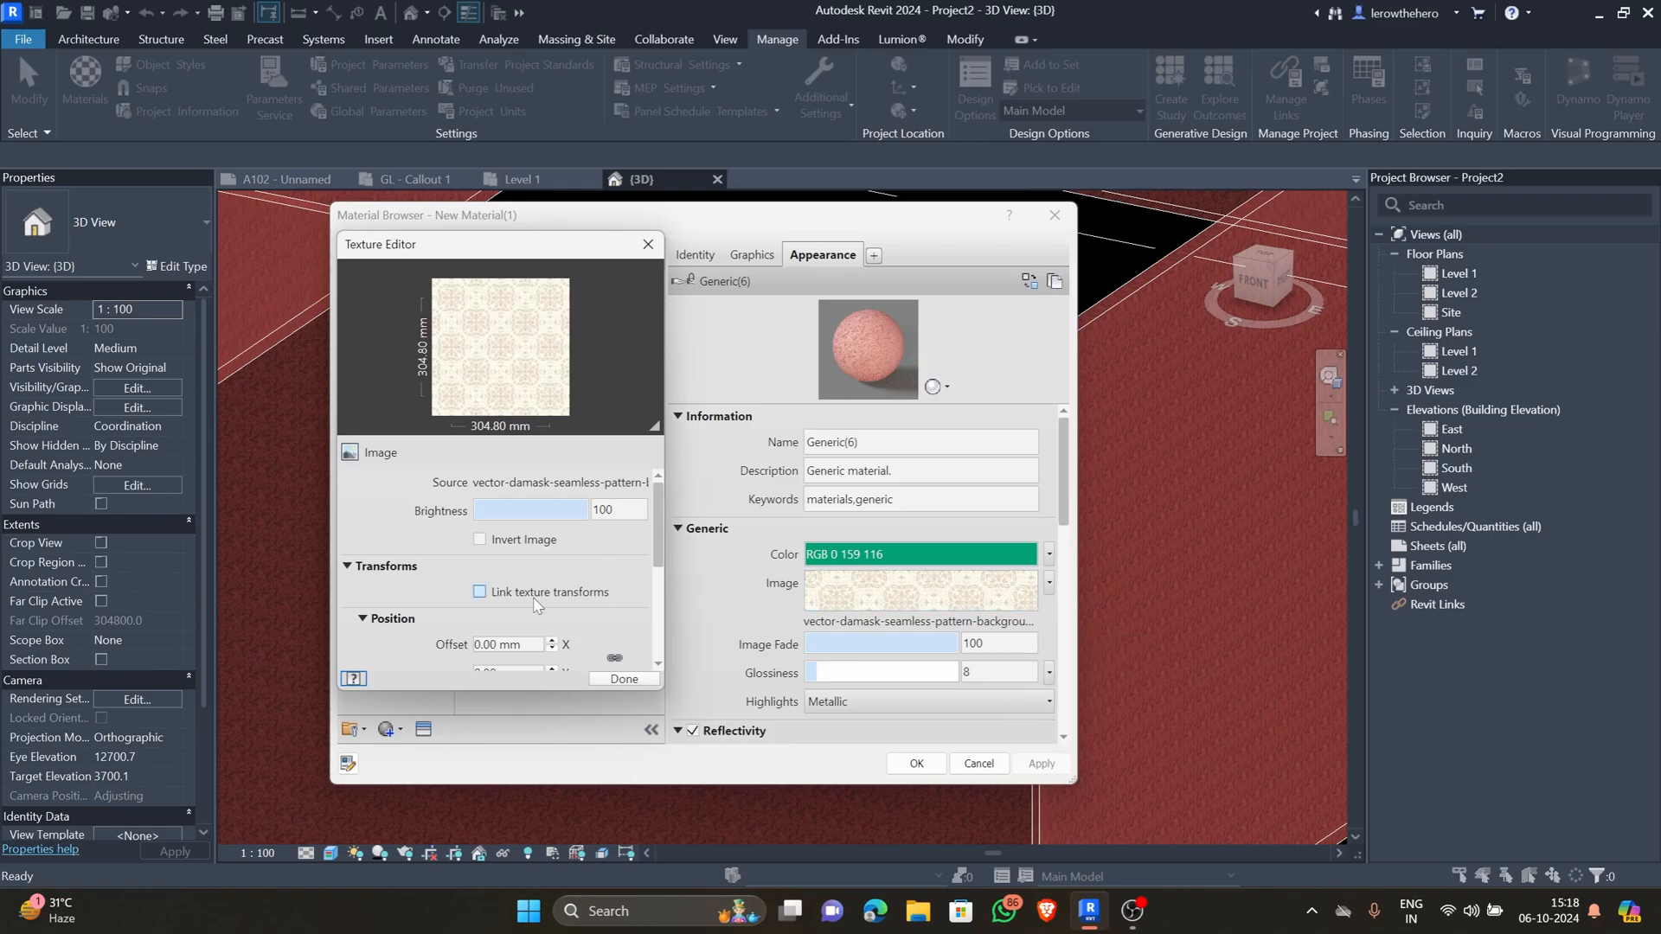
scroll(368, 558, "down", 2)
scroll(370, 571, "up", 1)
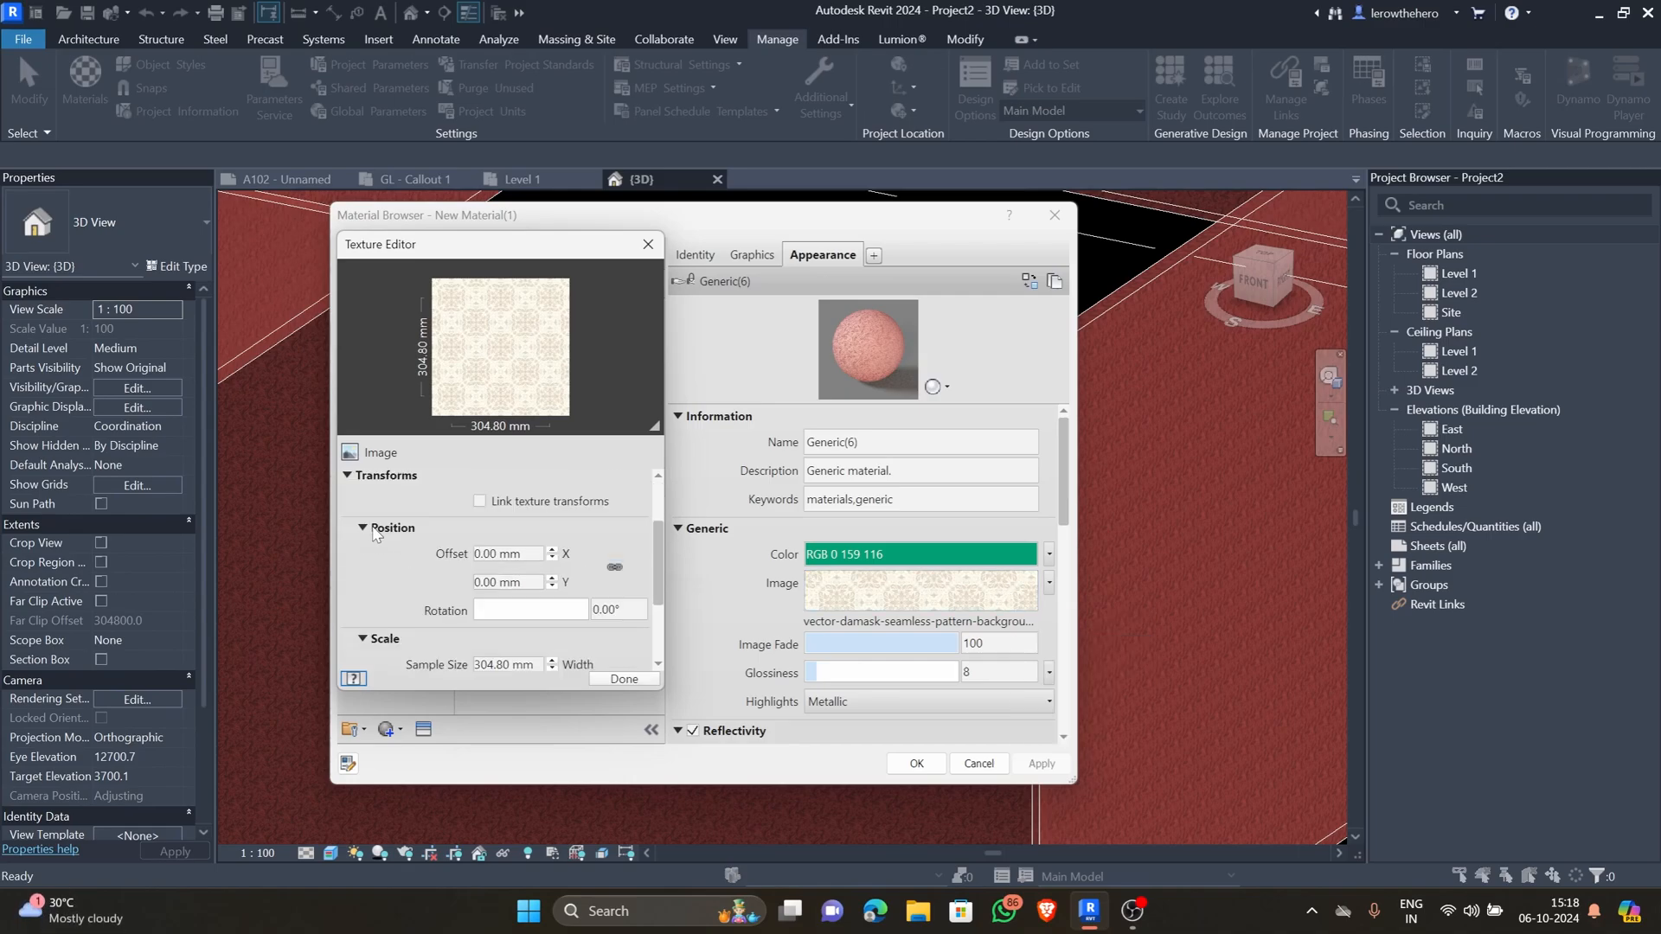
scroll(372, 571, "down", 2)
- Set the texture's sample size to 30000 mm wide and 30000 mm high, and apply the change to the material
left_click(536, 541)
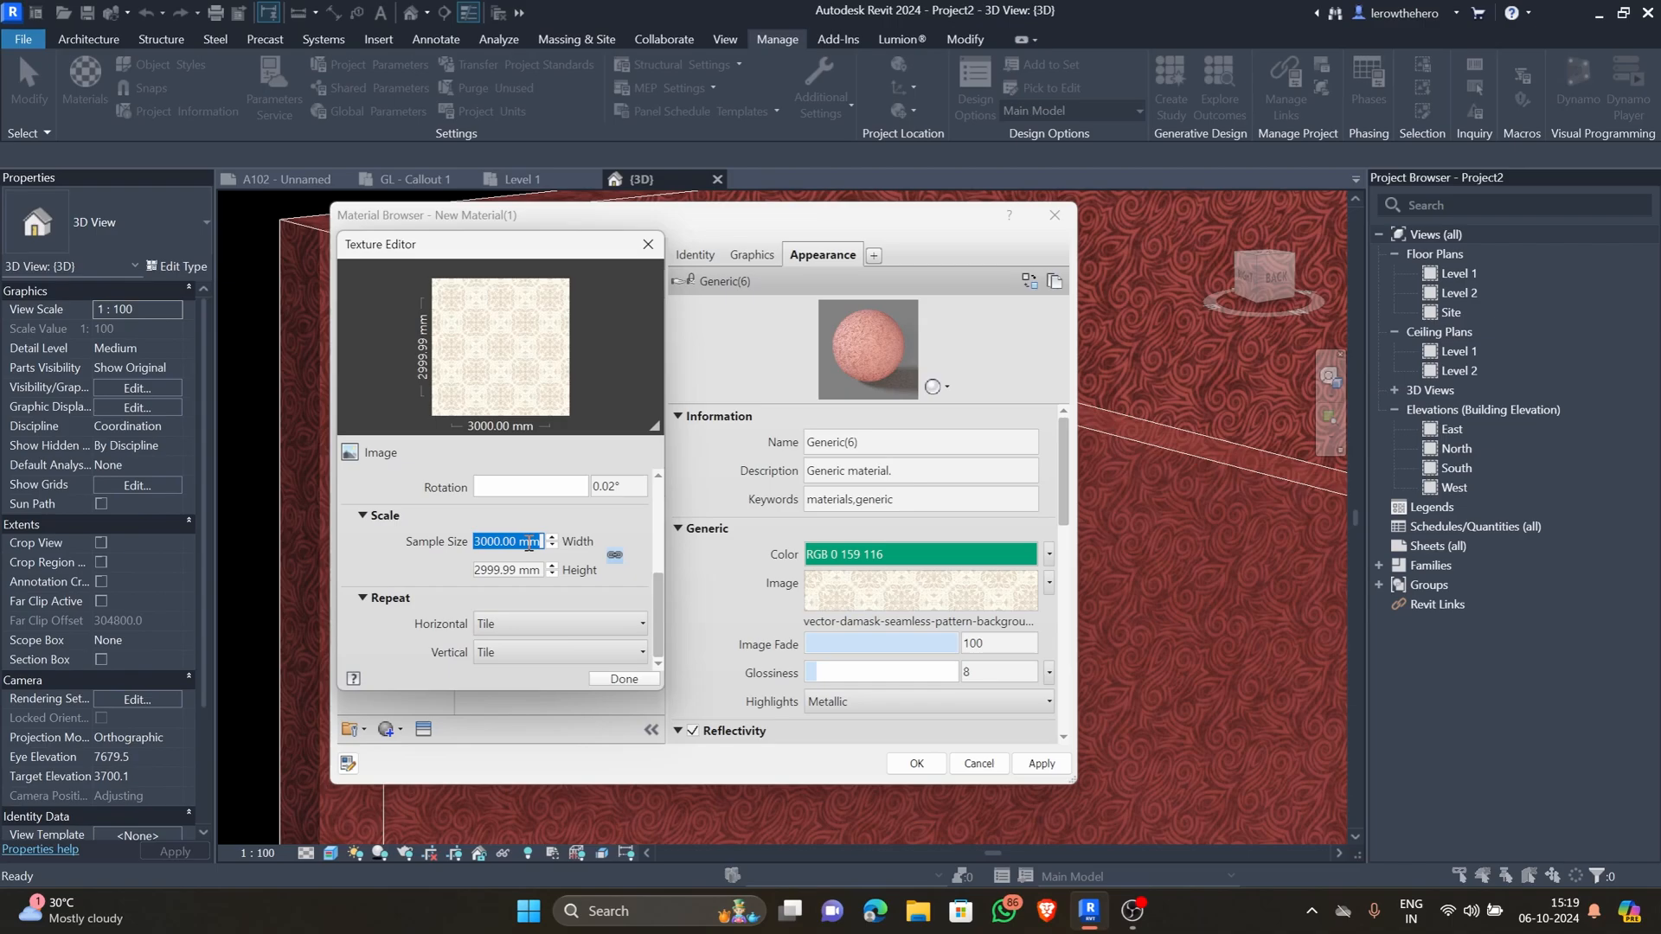
type("30000")
left_click(509, 571)
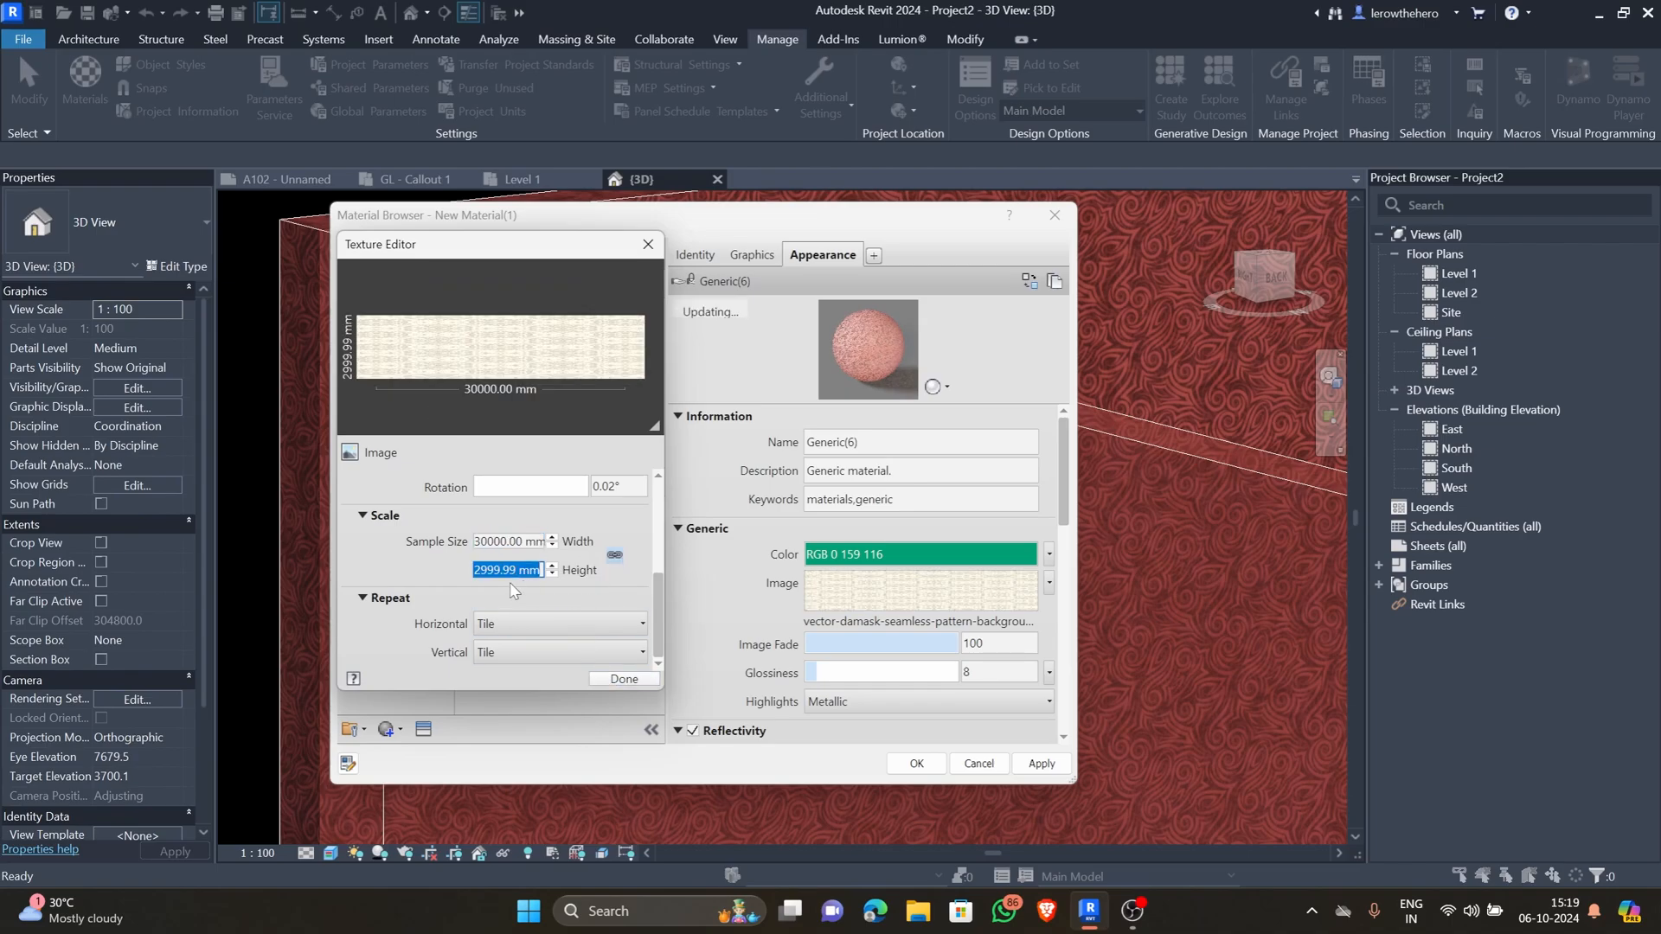
type("30000")
left_click(608, 530)
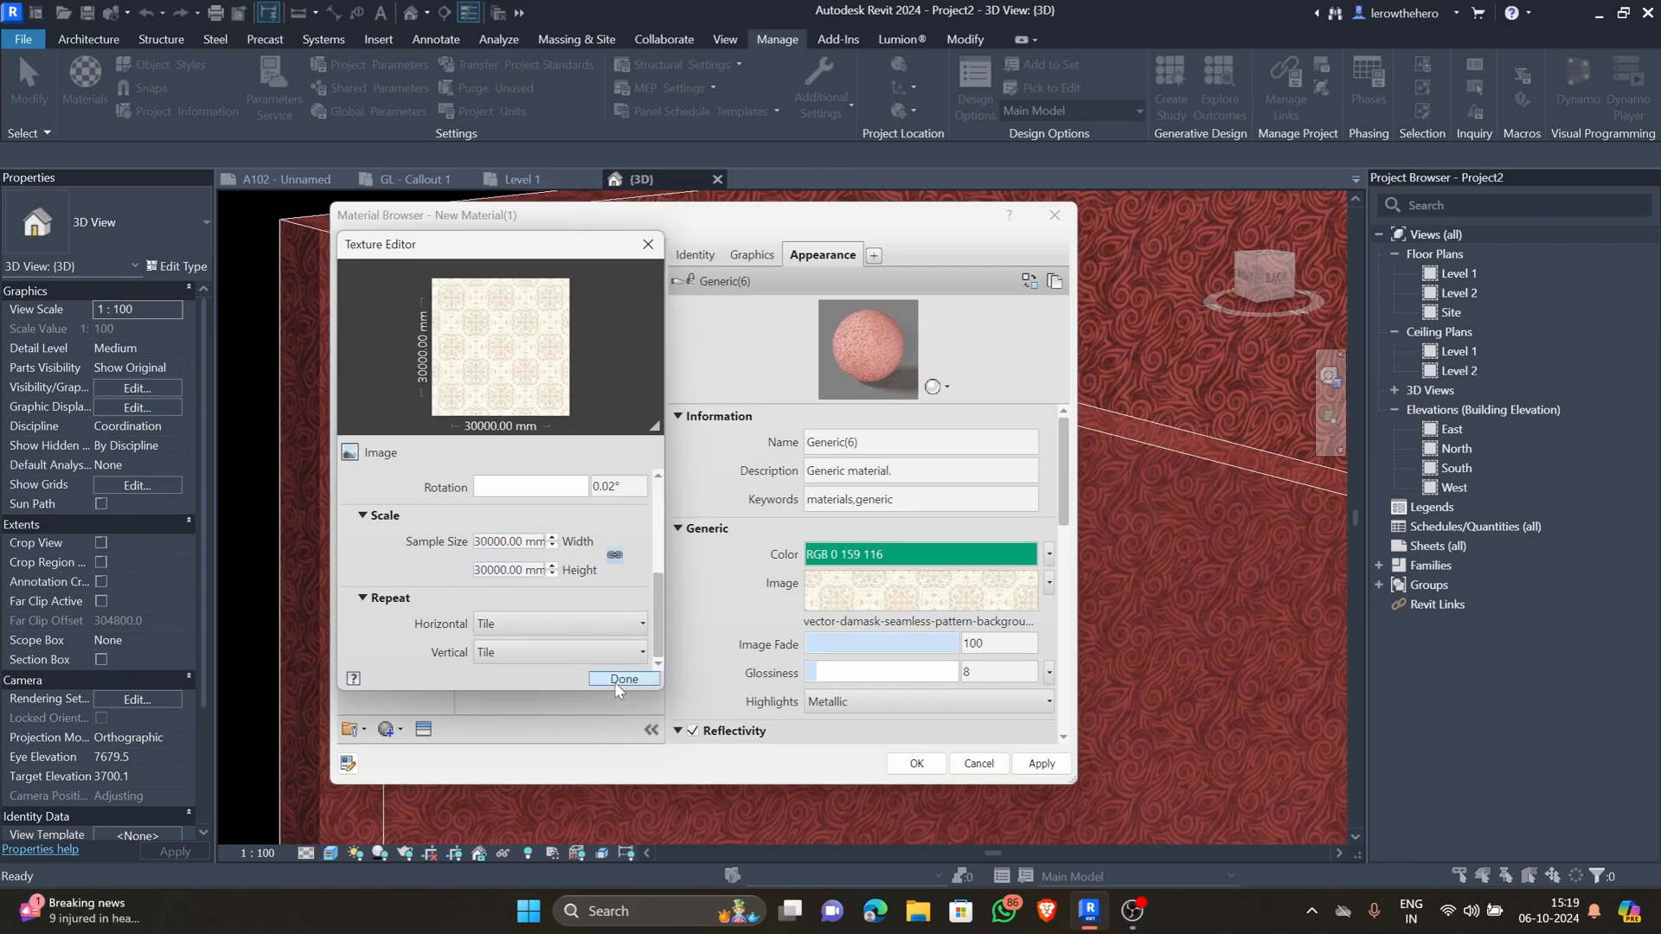
left_click(623, 678)
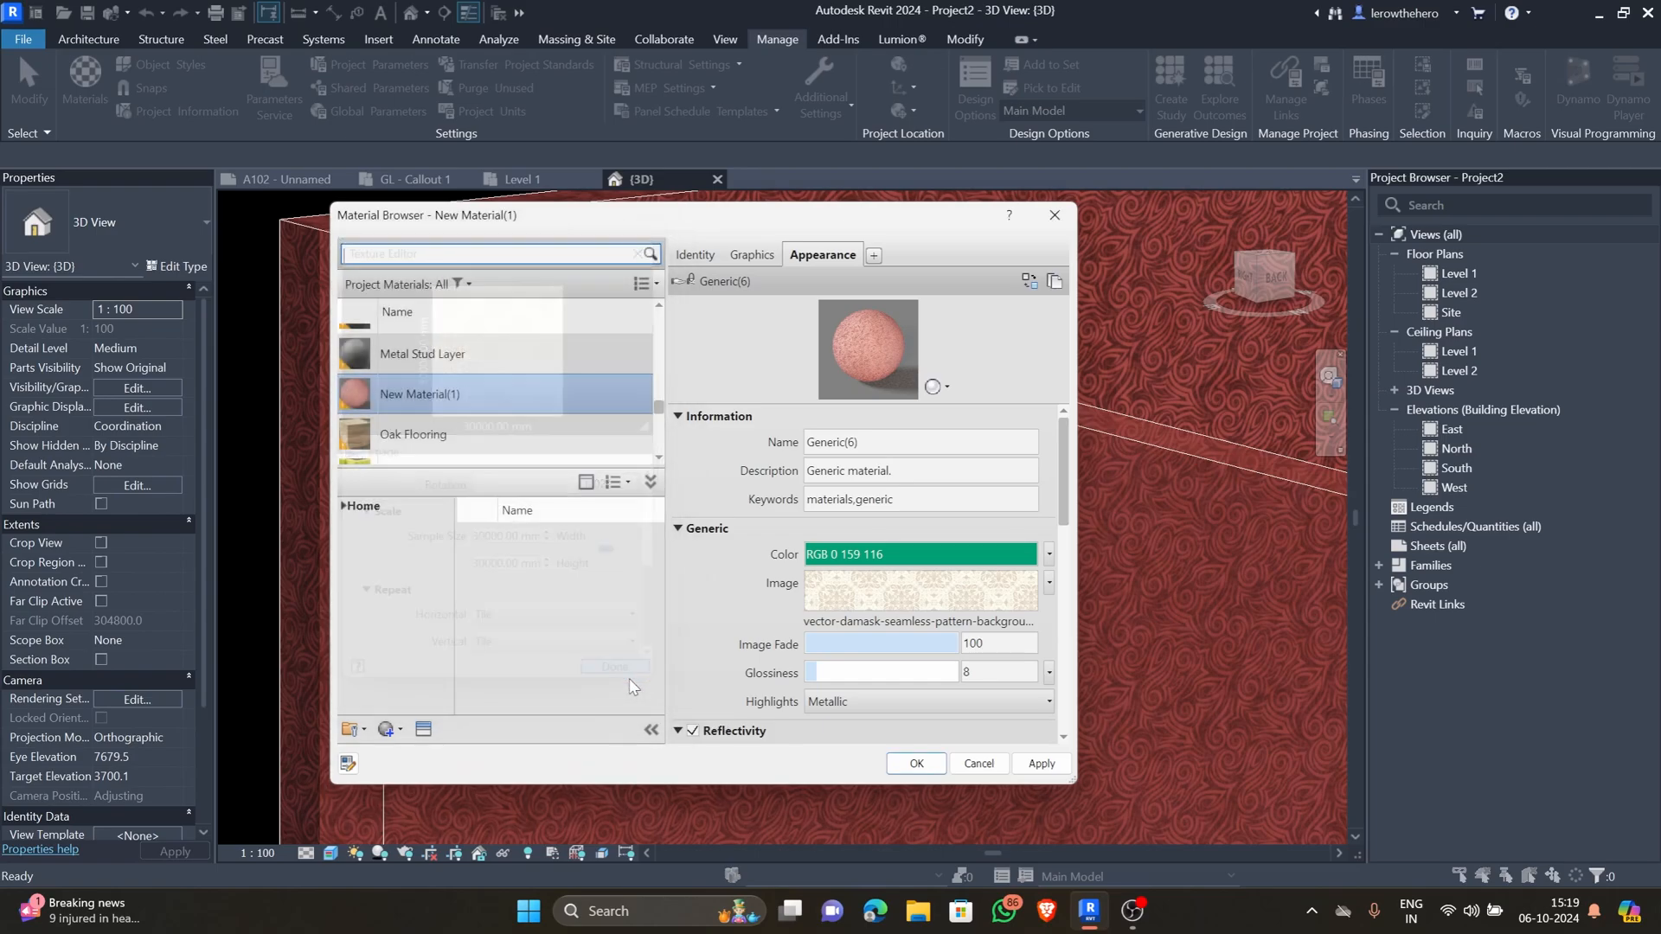
left_click(1041, 766)
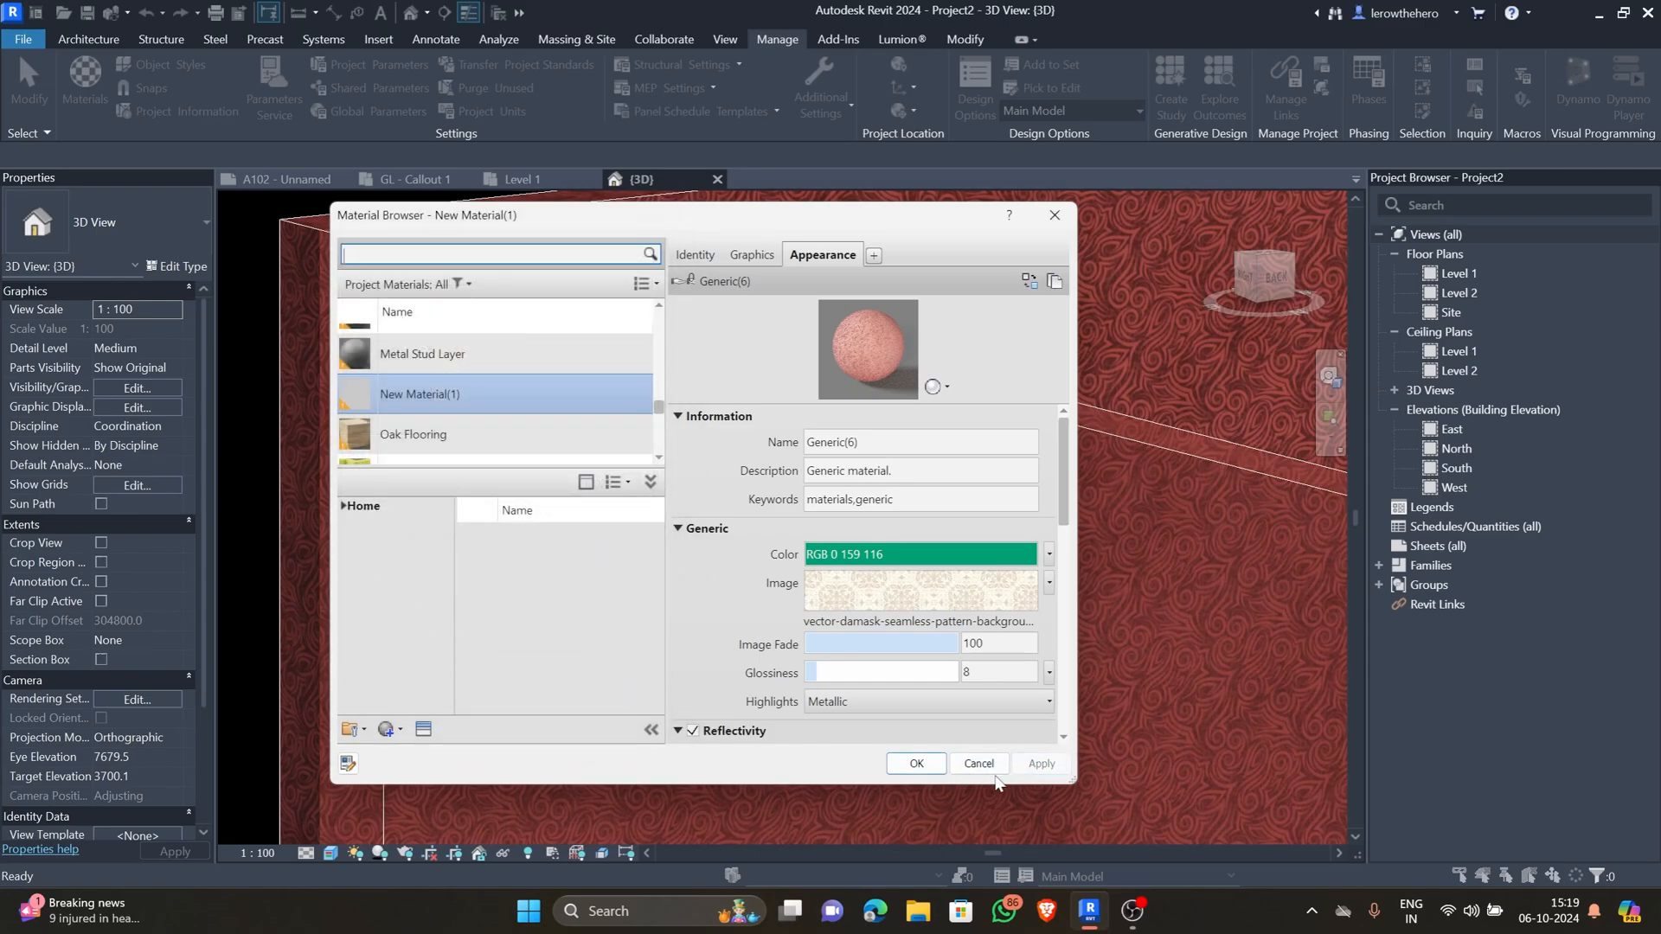
- Examine the rescaled pattern on the walls in the 3D view, both close up and from several angles
scroll(723, 703, "down", 5)
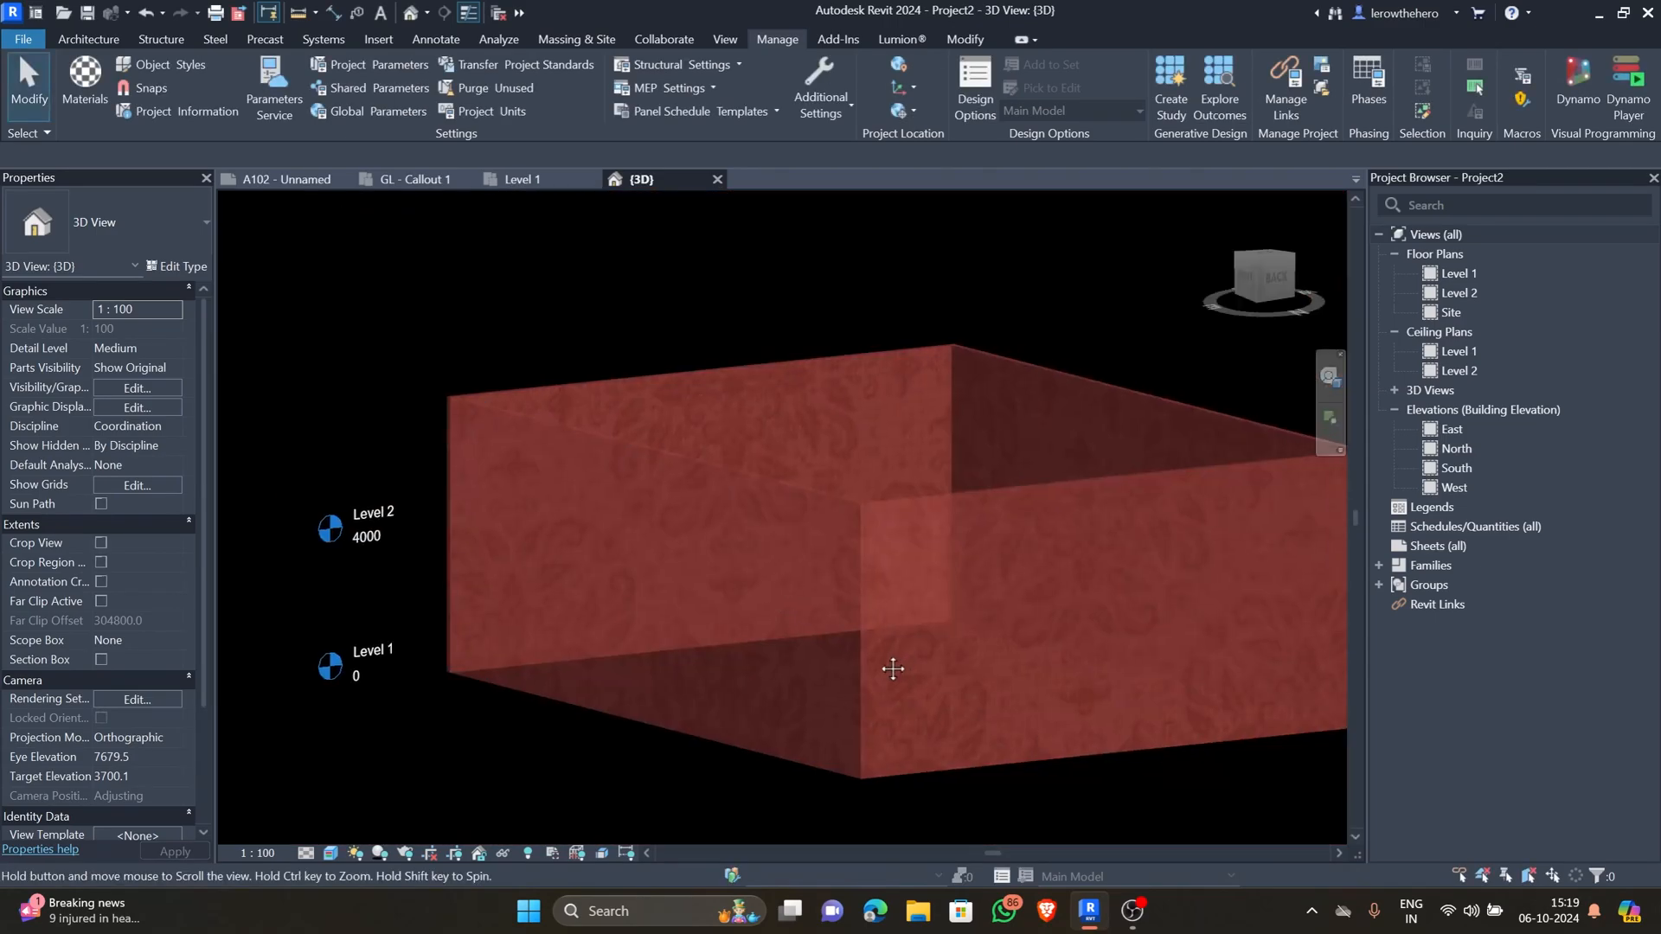
middle_click_drag(890, 667, 726, 675, "shift")
scroll(741, 581, "up", 5)
scroll(845, 444, "up", 2)
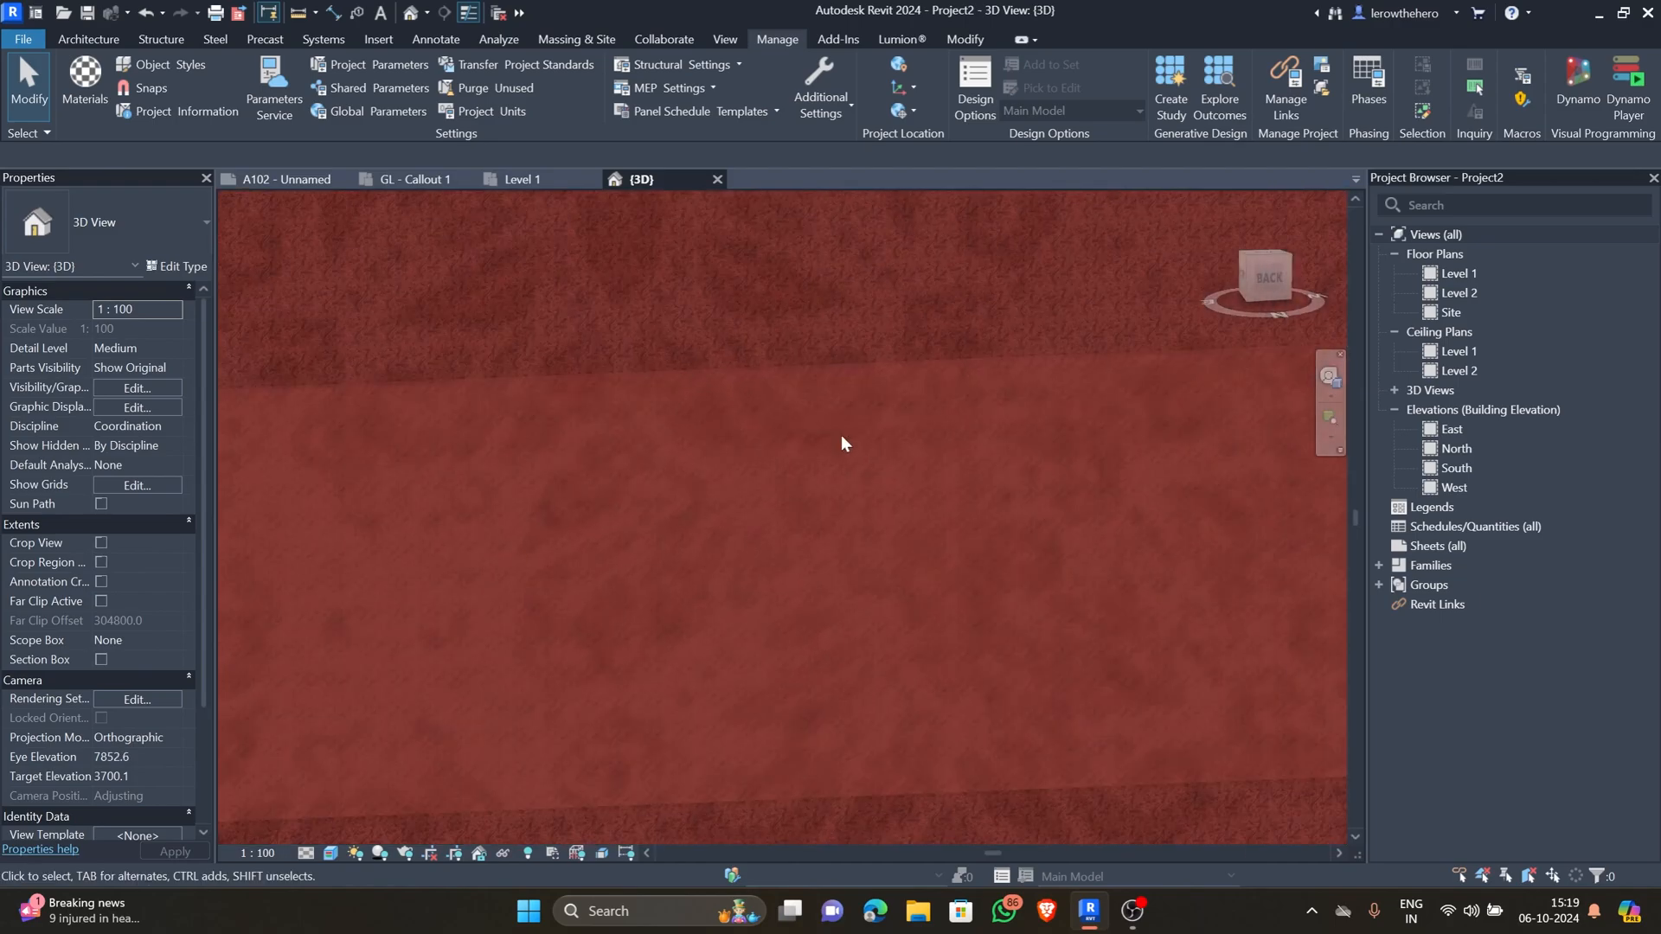
scroll(819, 493, "down", 3)
scroll(717, 589, "down", 3)
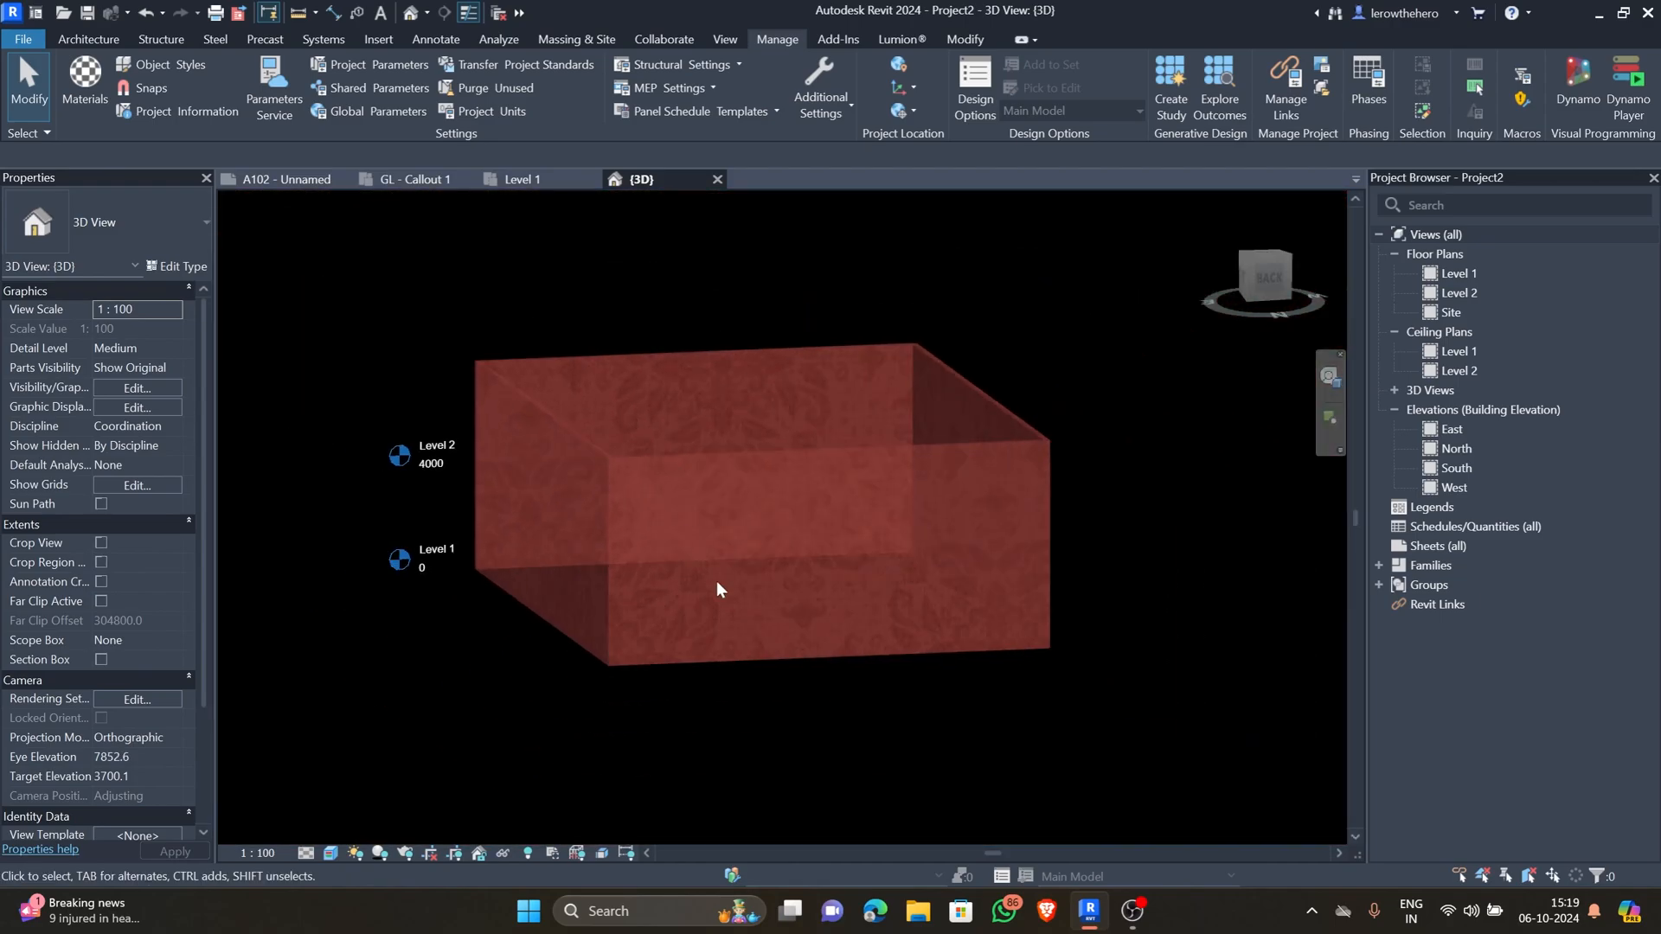
middle_click_drag(666, 672, 409, 761, "shift")
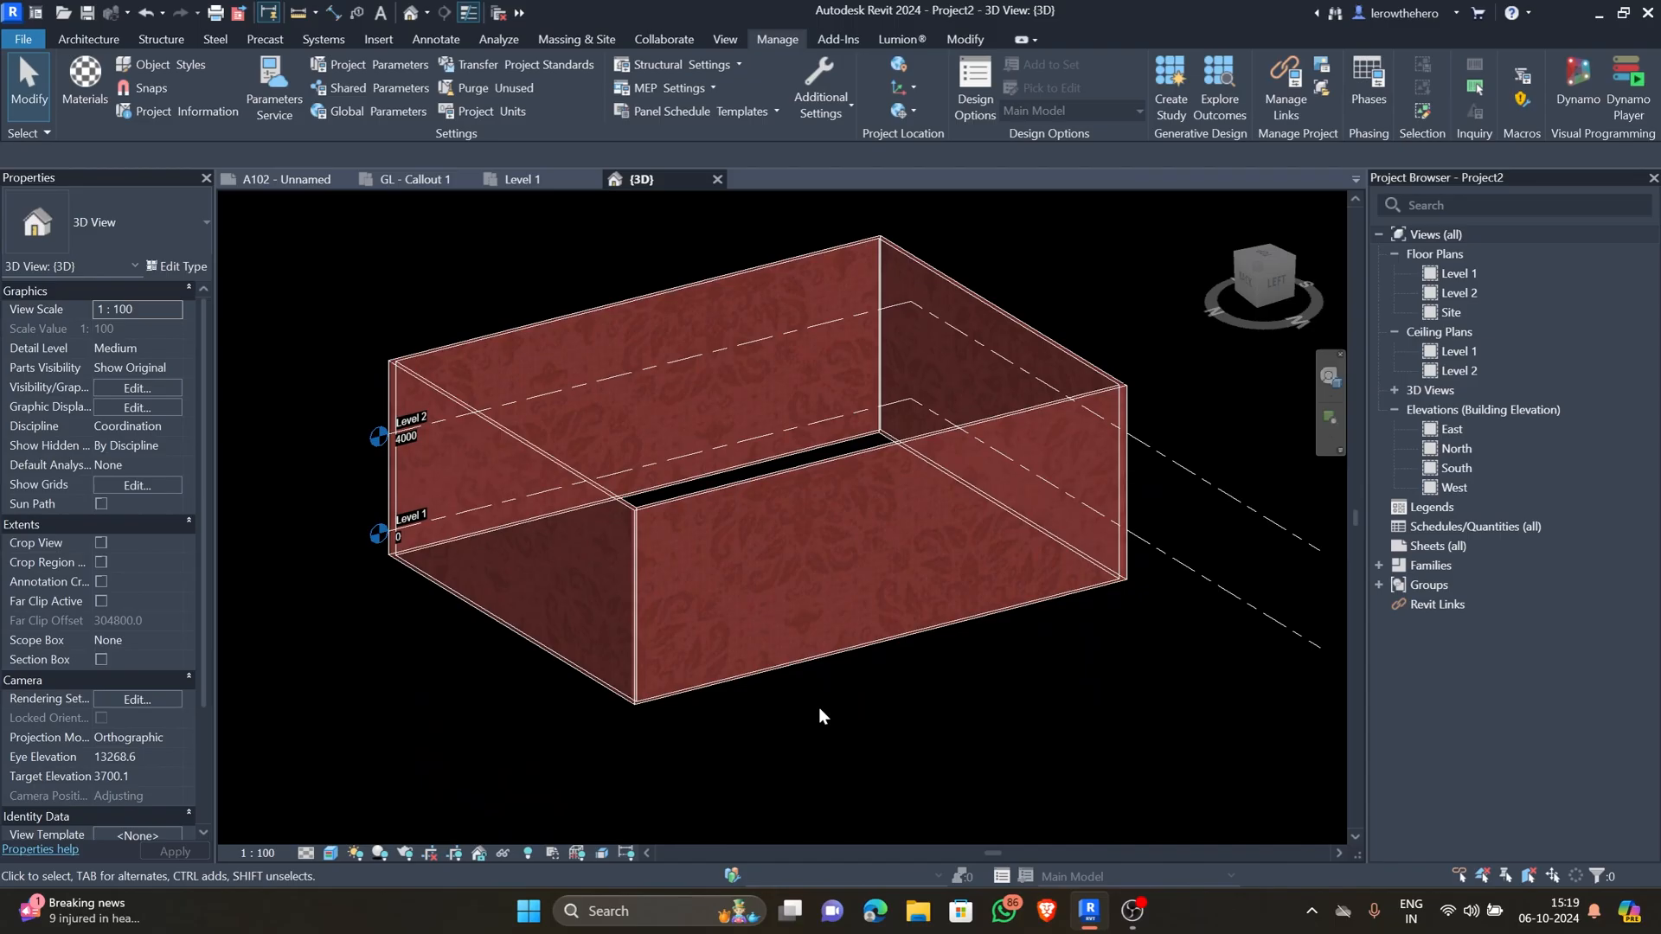